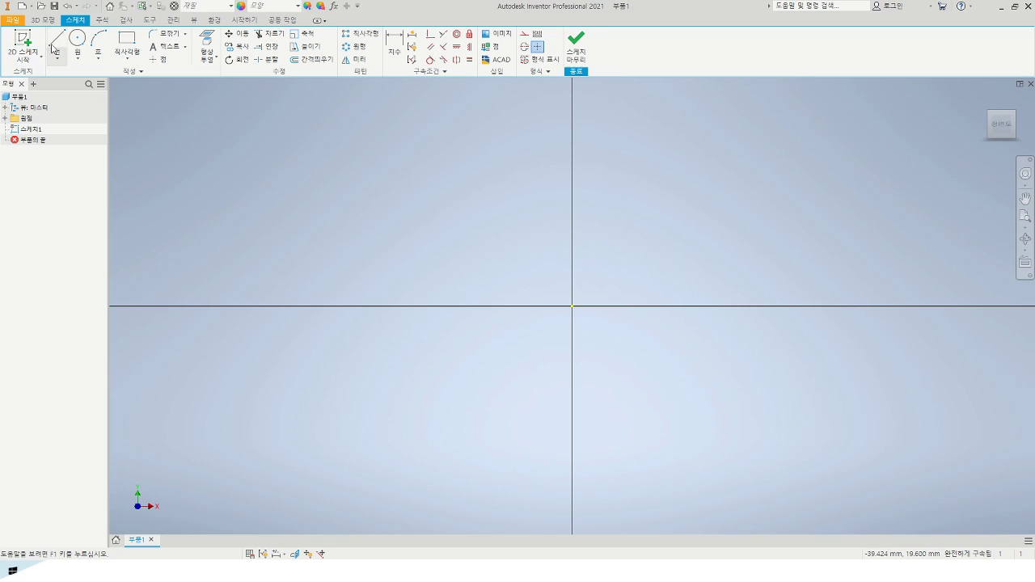
Draw a horizontal line running from the origin along the negative X axis and convert it to a centerline.
click(57, 41)
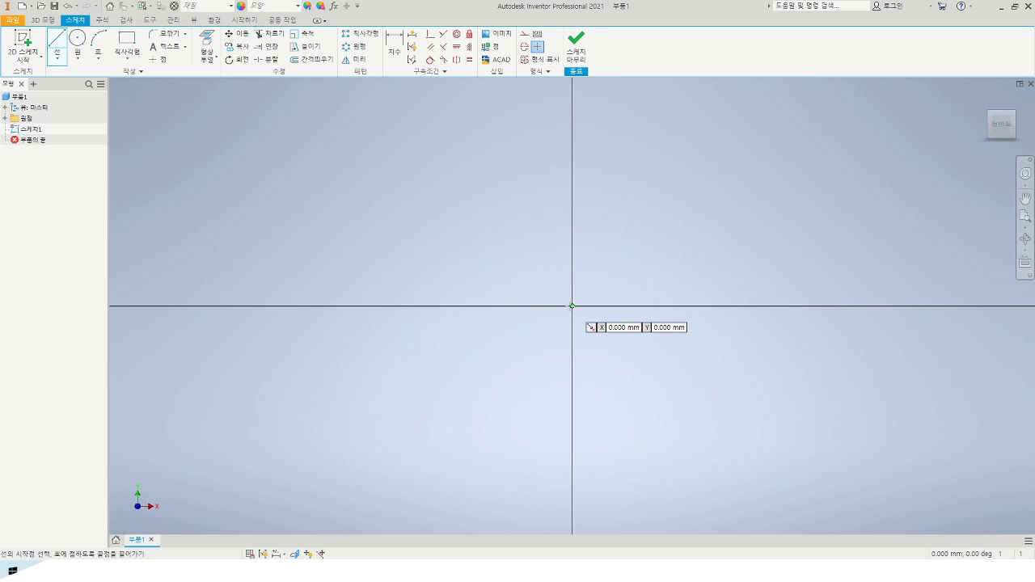
click(571, 306)
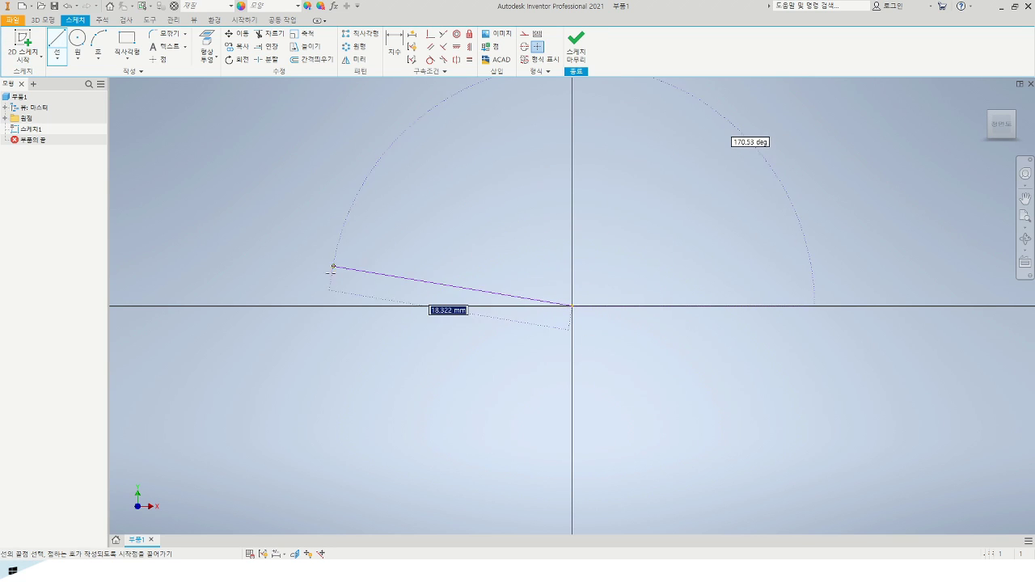
click(324, 304)
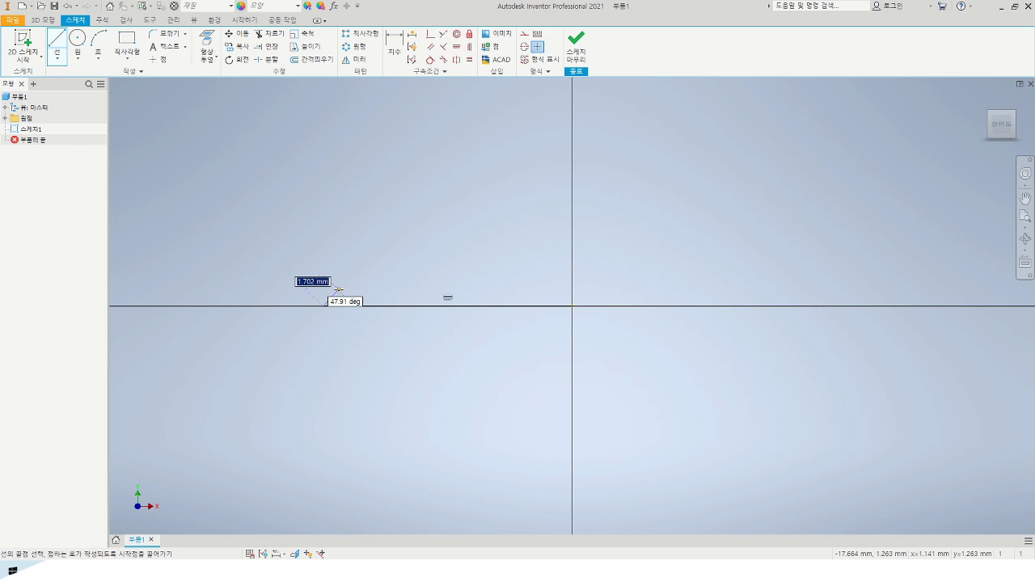
key(Escape)
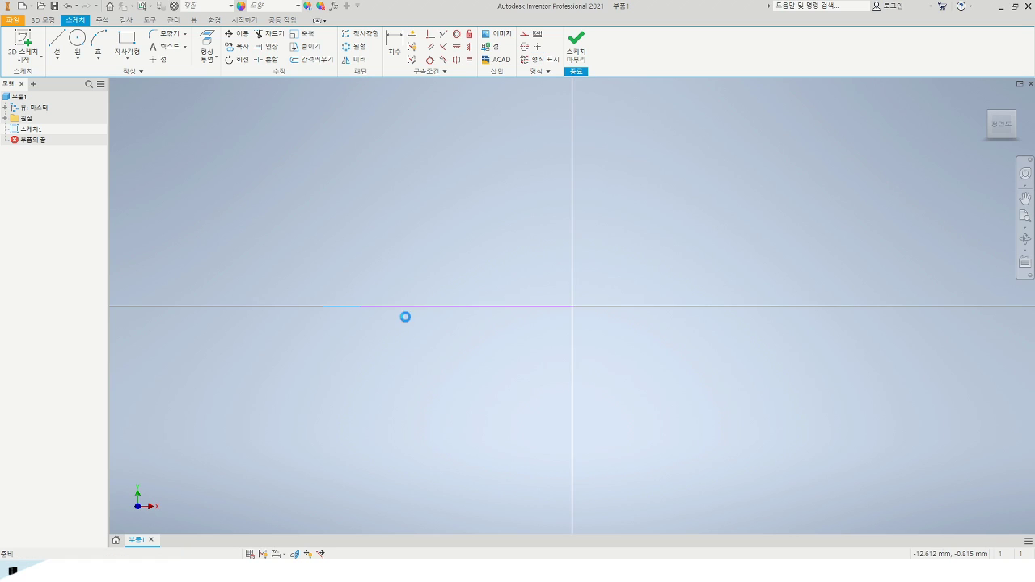
click(436, 306)
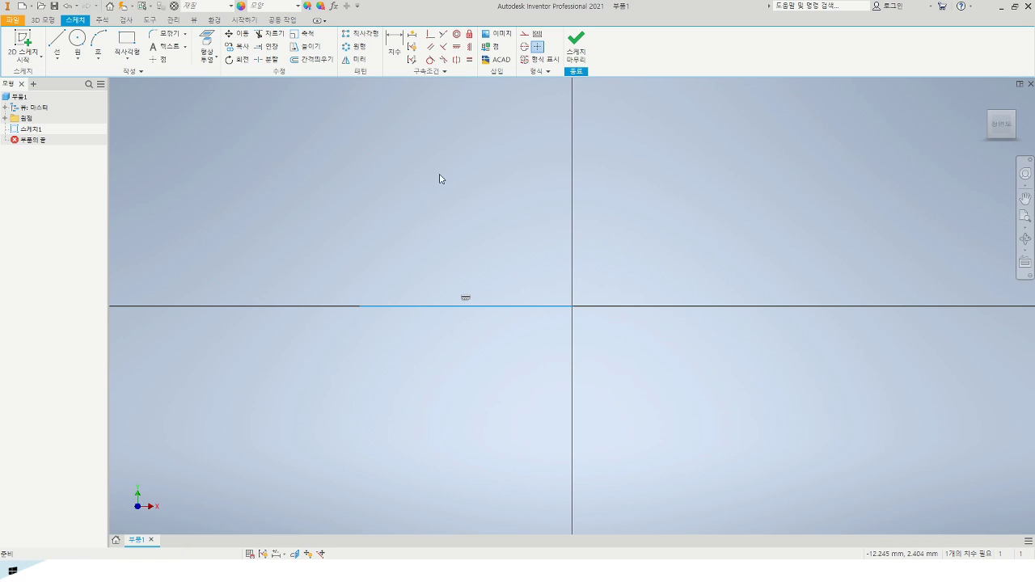
click(524, 47)
Draw a circle of 10 mm diameter above the centerline, on the negative X side of the origin.
middle_drag(579, 241, 578, 267)
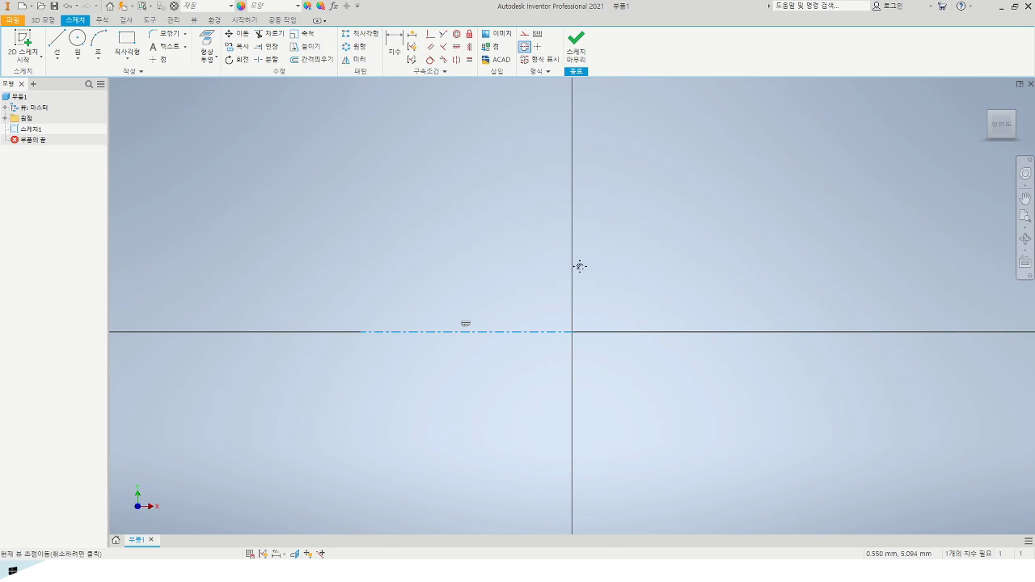
click(80, 39)
middle_drag(446, 114, 450, 231)
click(455, 205)
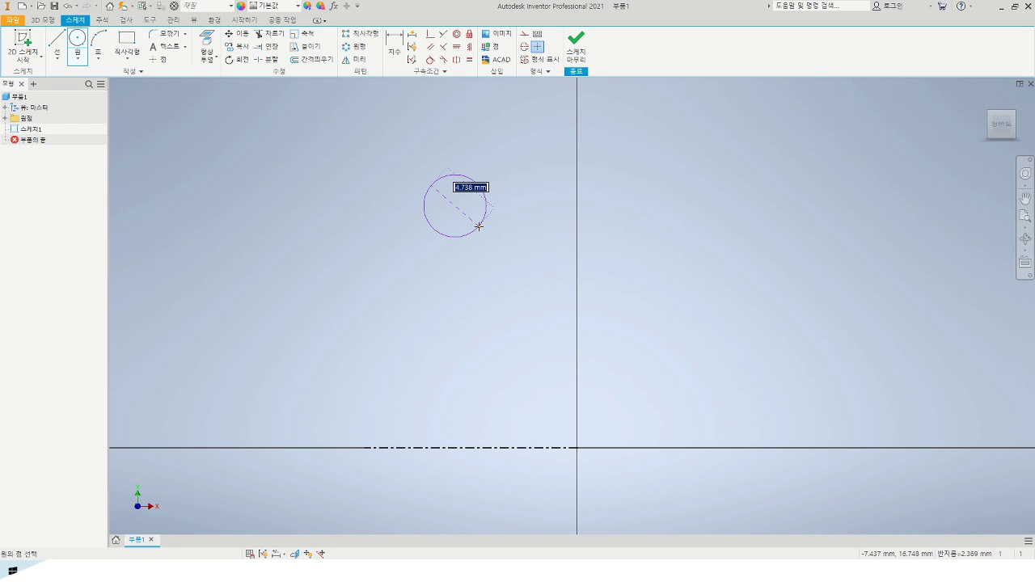
text(10)
key(Return)
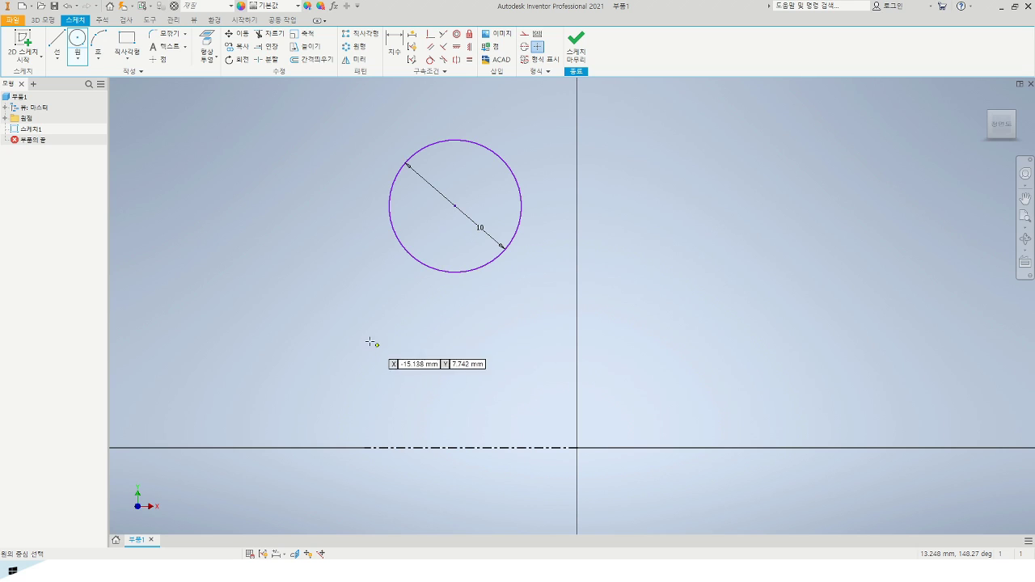
click(349, 311)
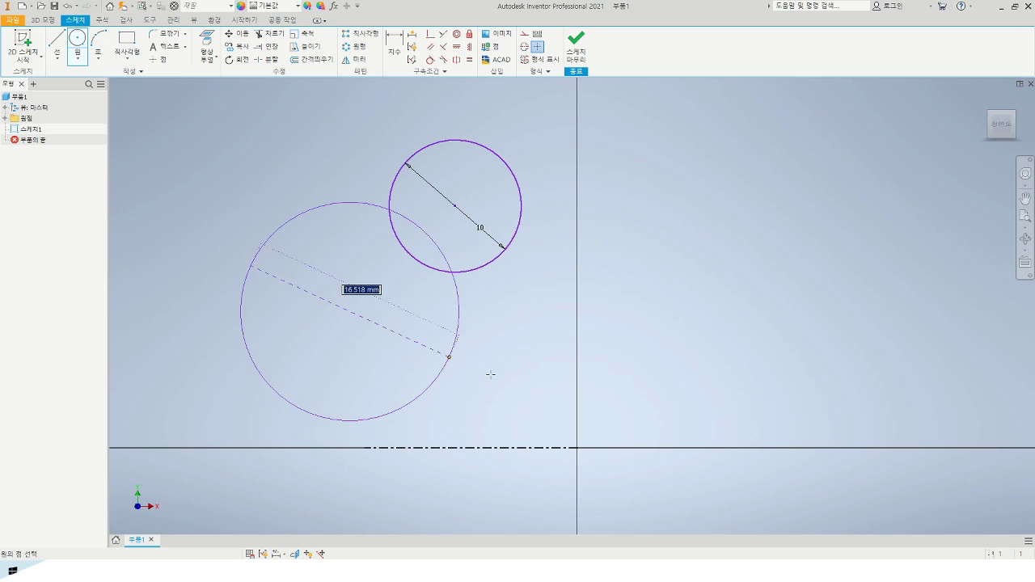
key(Escape)
Draw a rectangle about 18 mm wide and 7.7 mm high between the circle and the centerline, crossing the vertical axis.
click(127, 40)
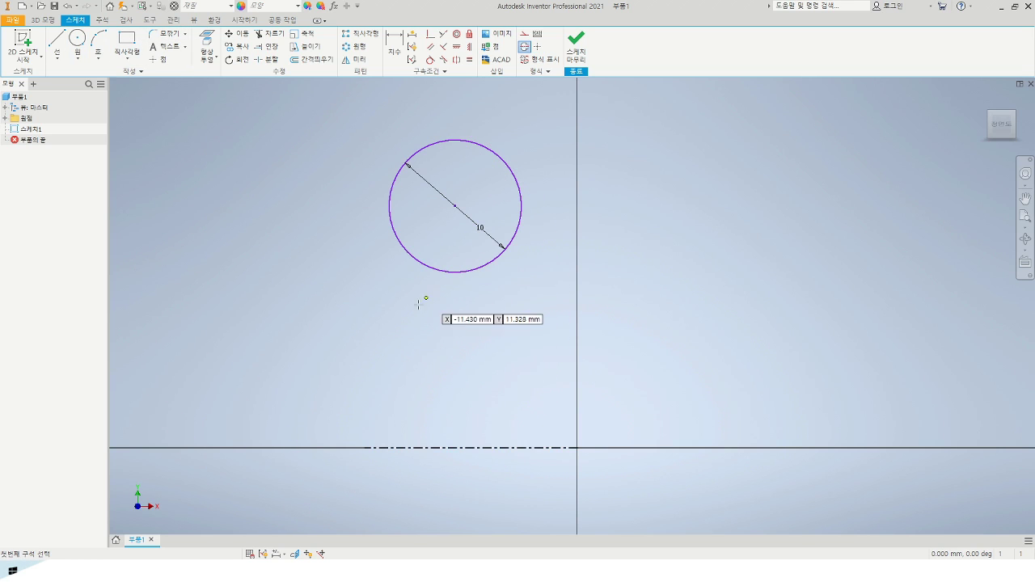
click(357, 319)
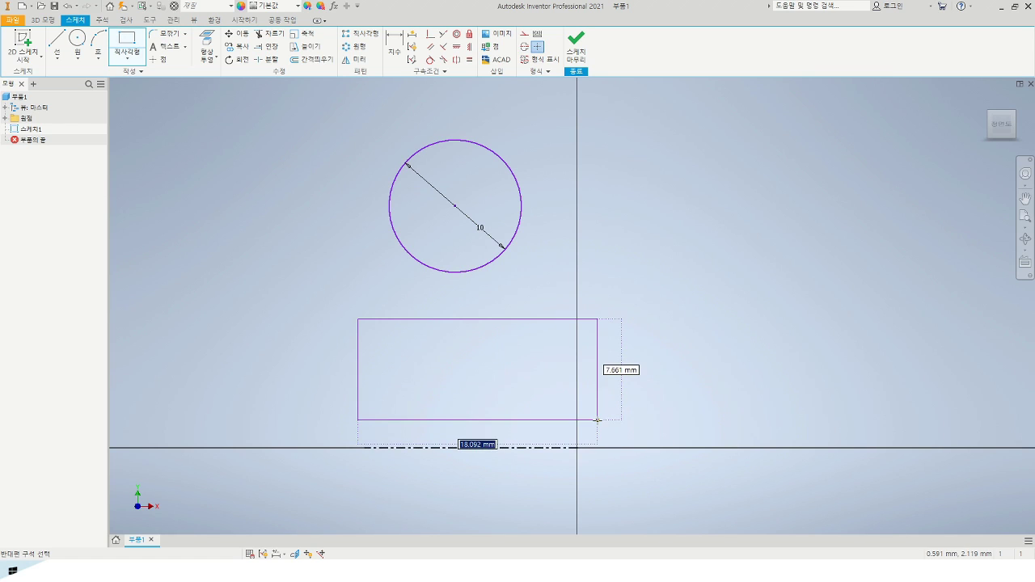
click(597, 420)
key(Escape)
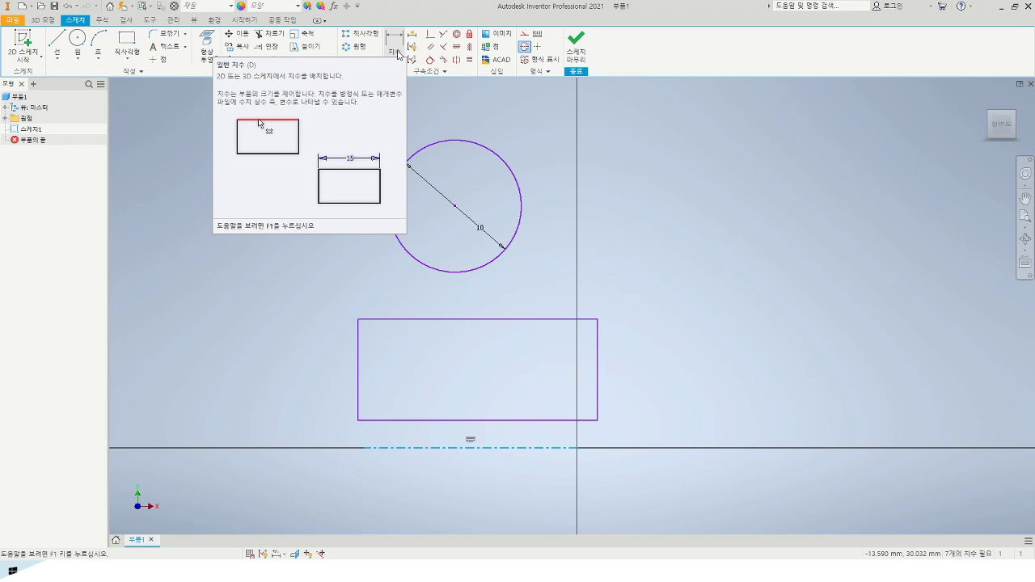
Dimension the circle's center to the centerline as a diameter of 100 mm.
click(396, 50)
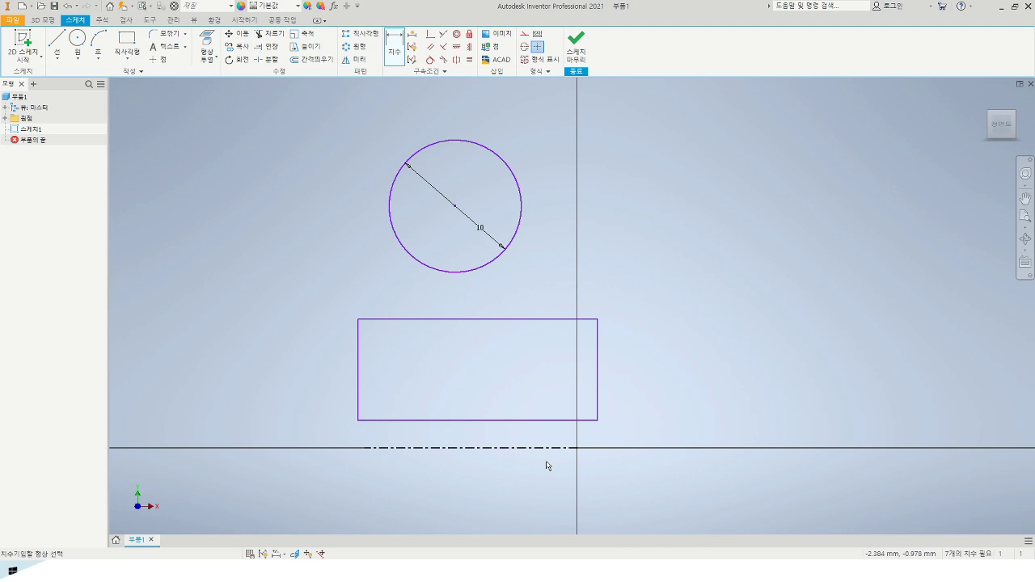
click(454, 209)
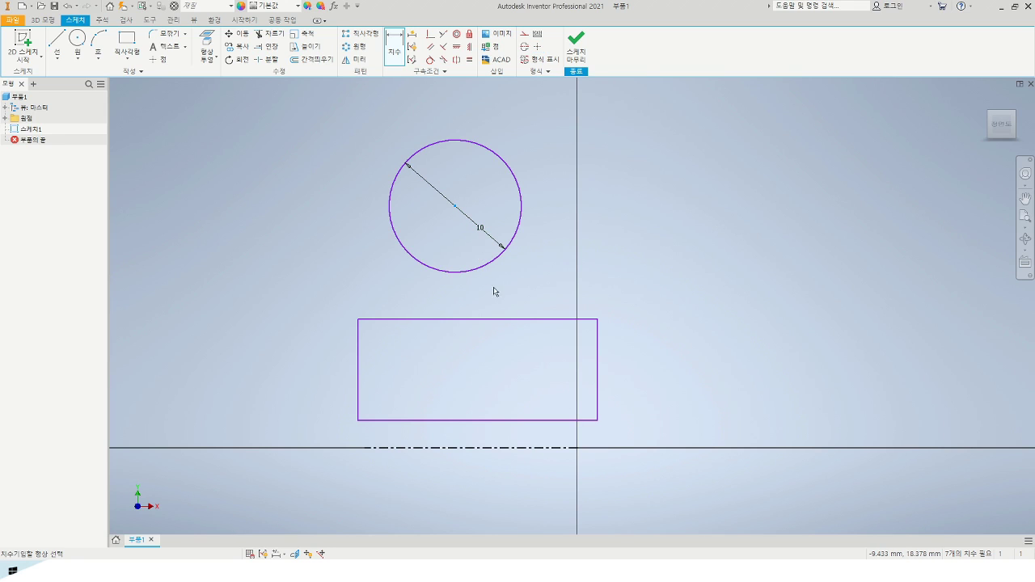
click(499, 448)
scroll(694, 382, down, 3)
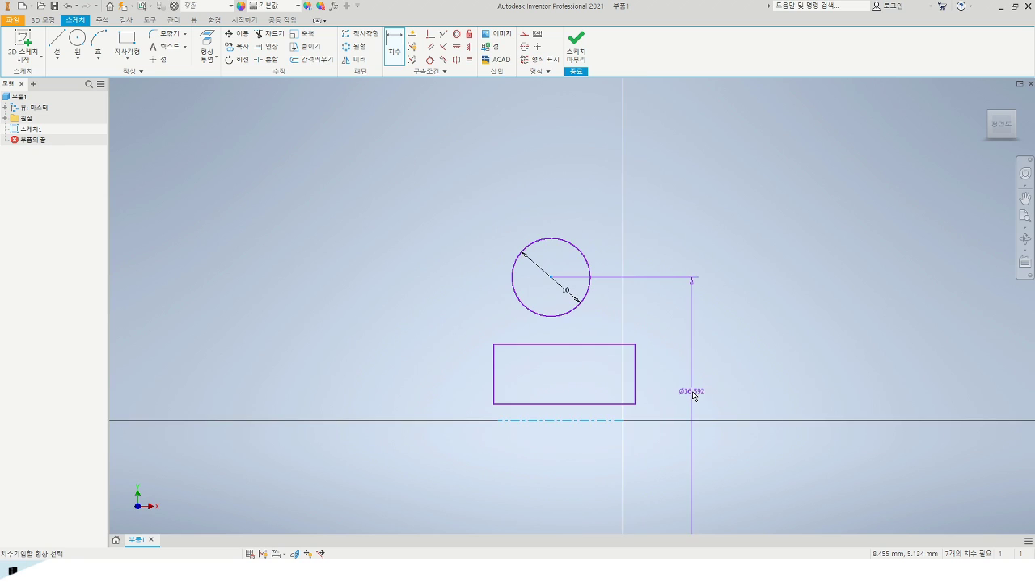
middle_drag(694, 400, 684, 345)
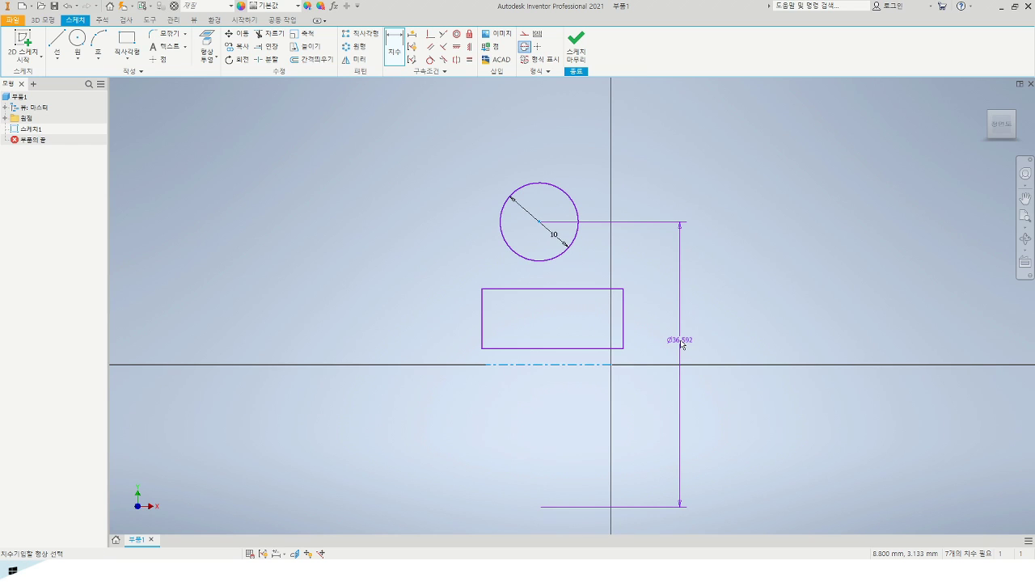
click(716, 317)
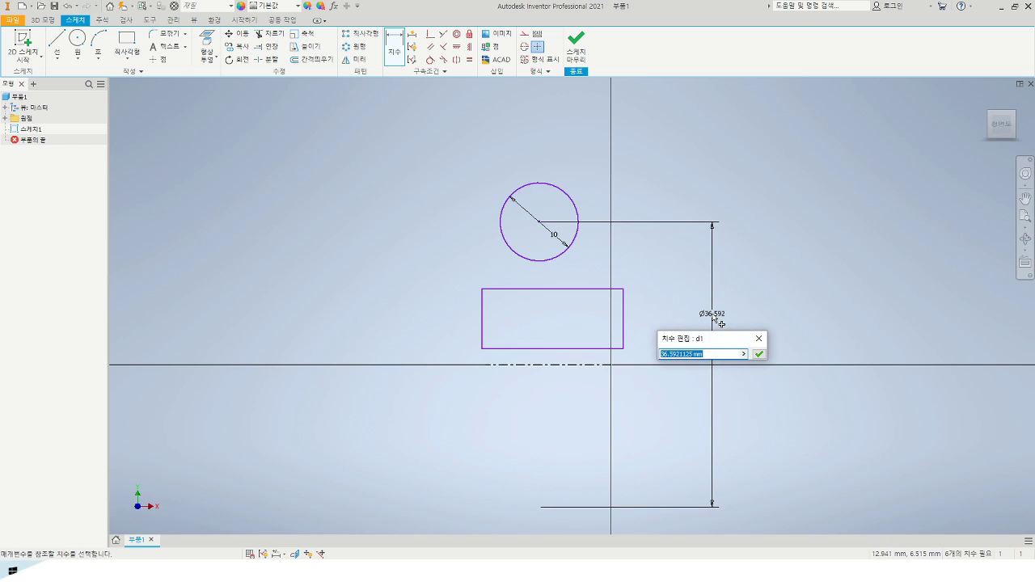
text(100)
key(Return)
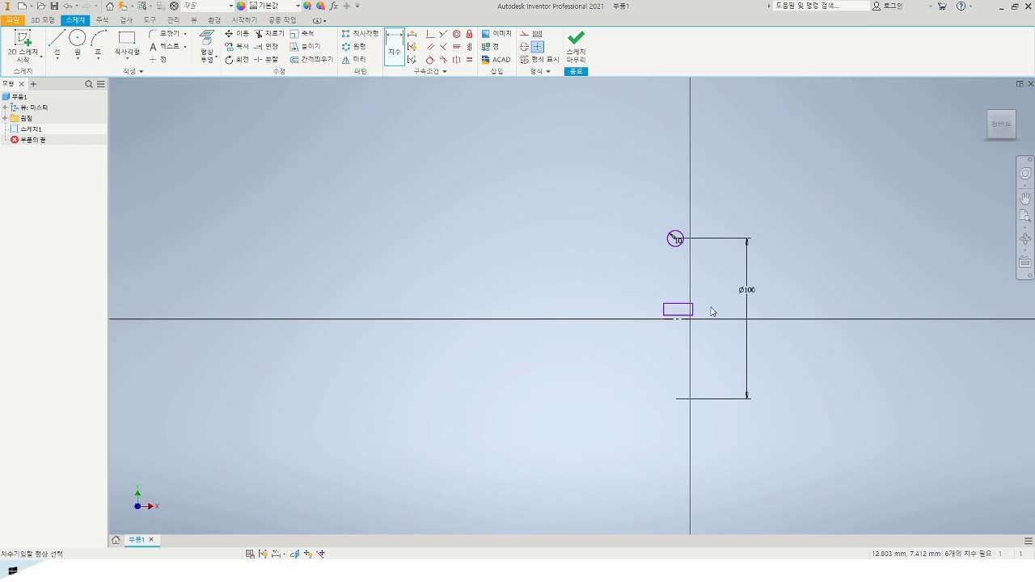
Dimension the rectangle's upper edge to the centerline as a diameter of 35 mm.
scroll(711, 311, up, 3)
scroll(710, 311, up, 3)
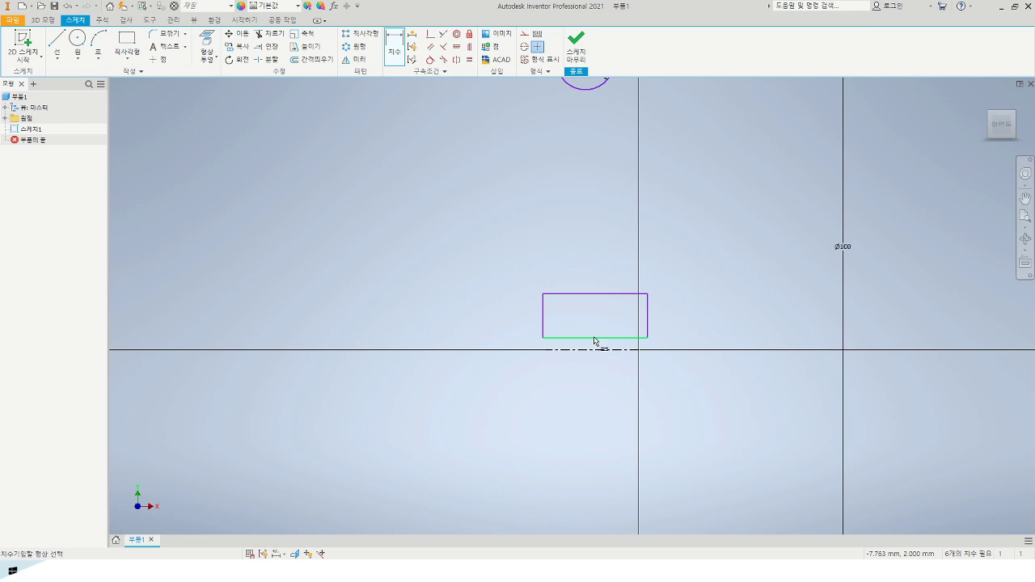
click(599, 295)
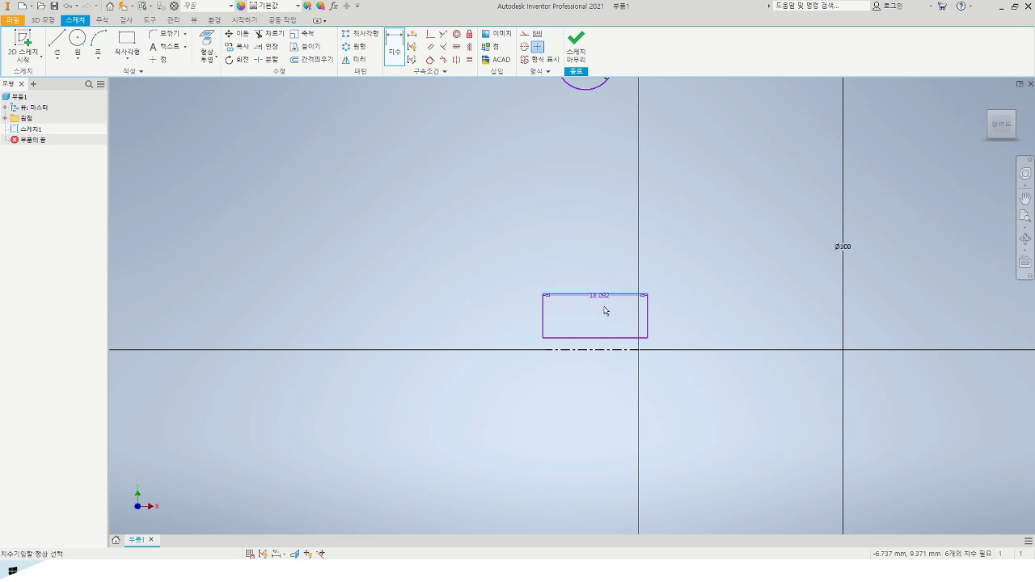
click(620, 349)
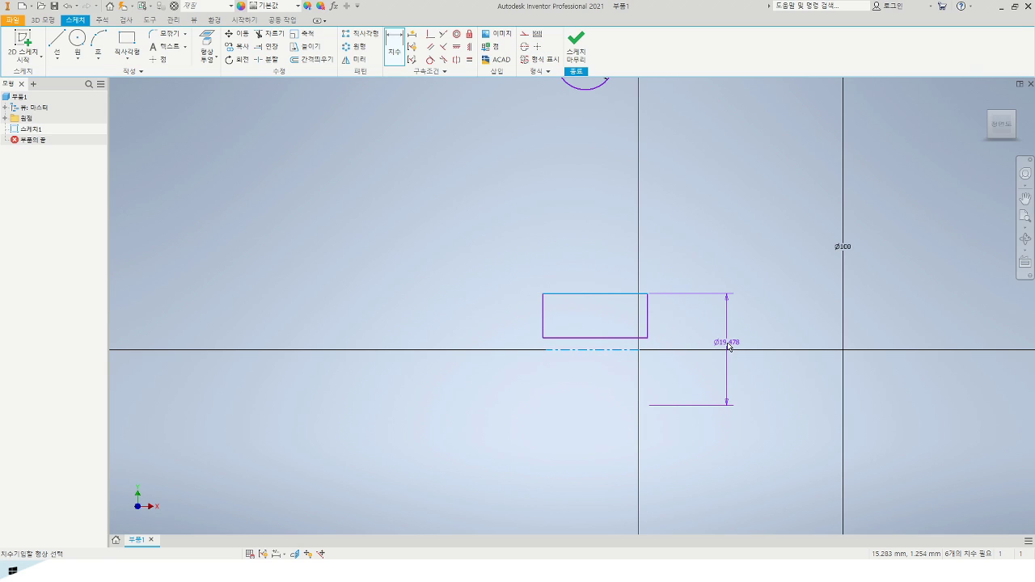
click(727, 348)
text(35)
key(Return)
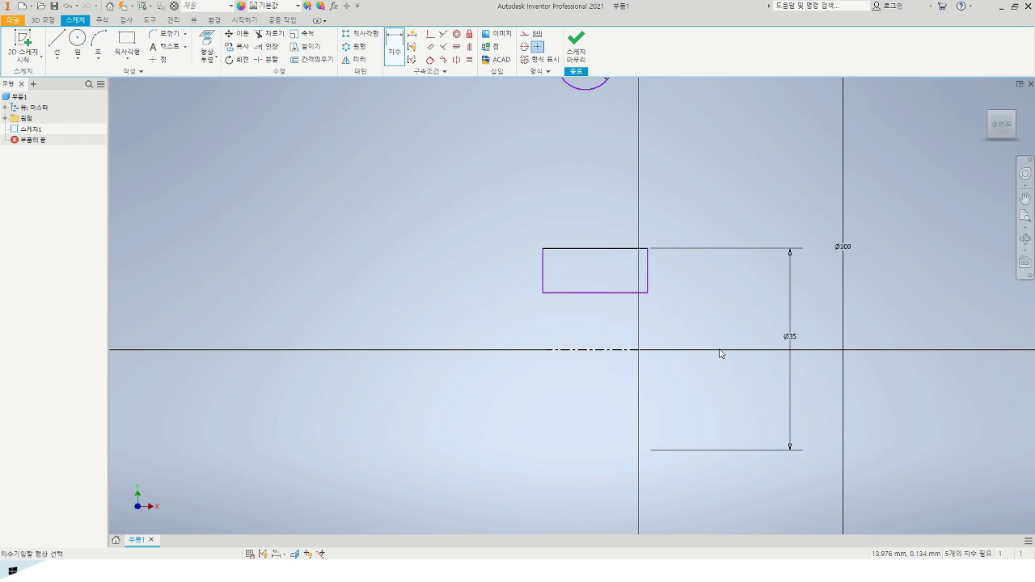
Dimension the rectangle's lower edge to the centerline as a diameter of 18 mm.
click(620, 296)
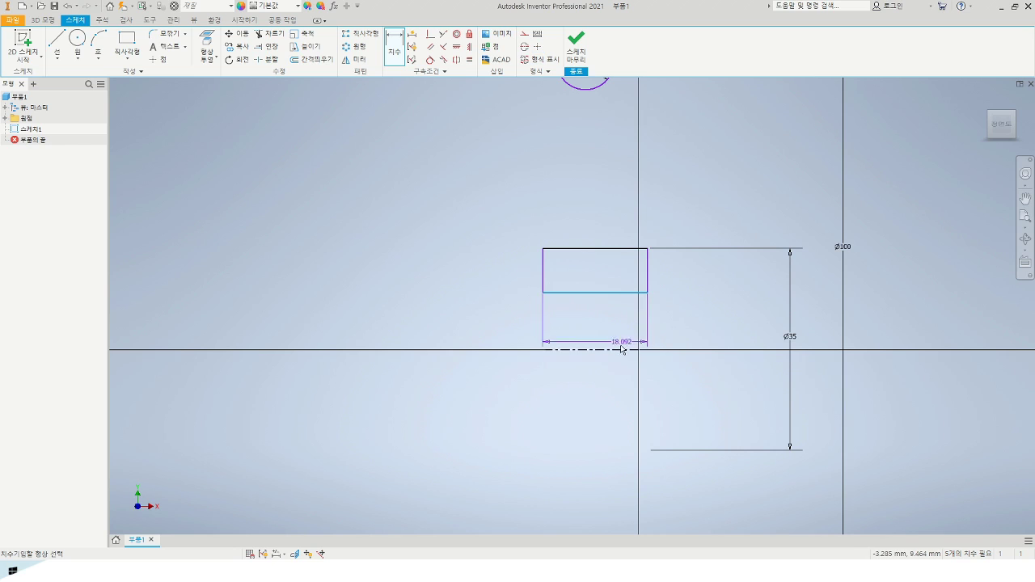
click(706, 331)
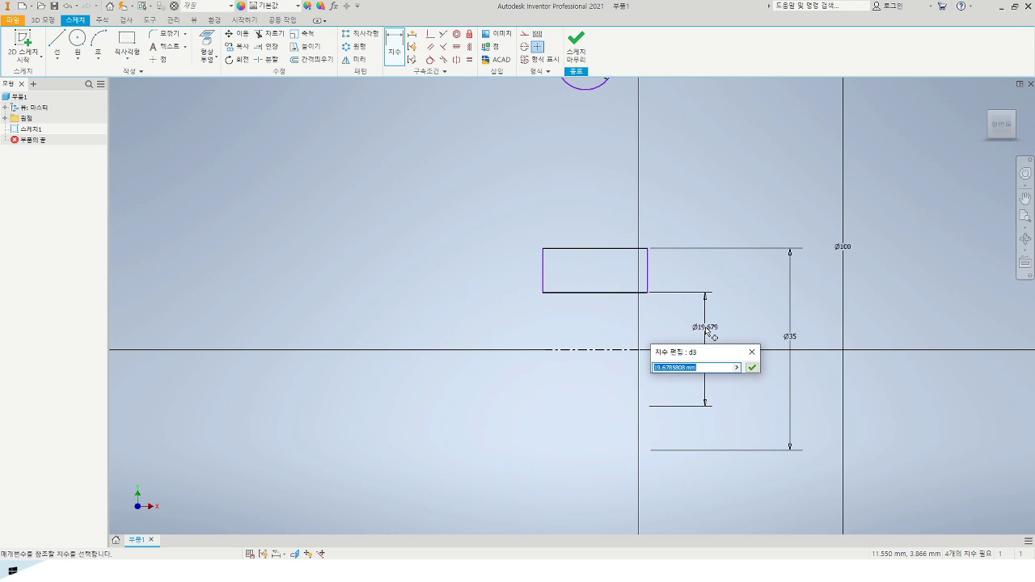
text(18)
key(Return)
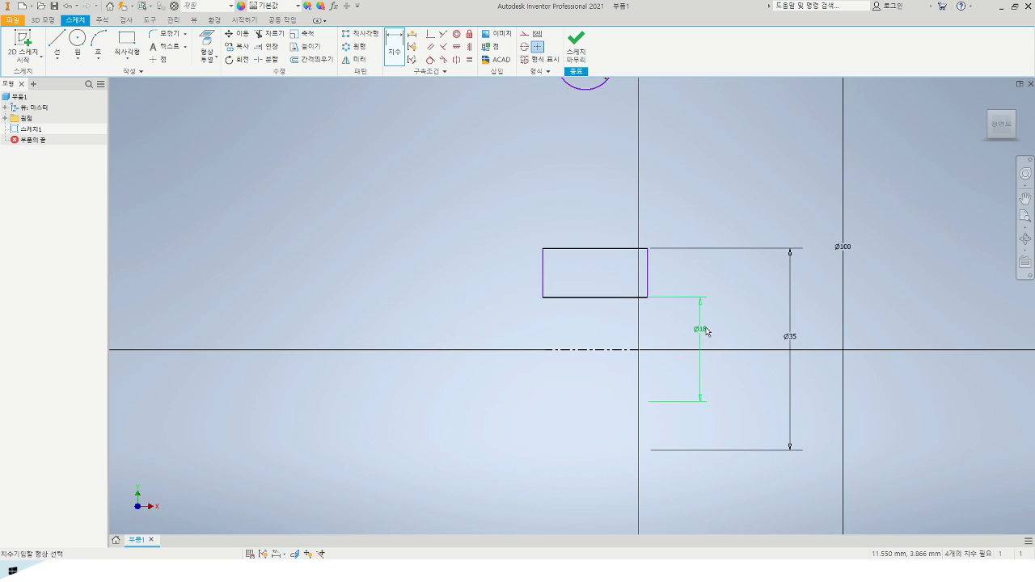
Dimension the distance between the rectangle's two vertical sides as 22 mm.
click(544, 277)
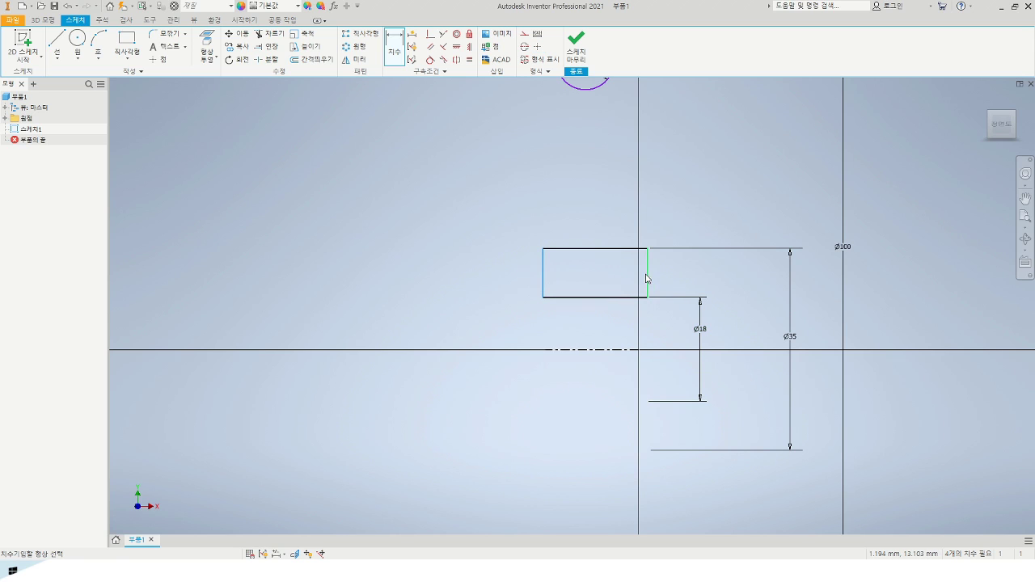
click(647, 278)
click(475, 404)
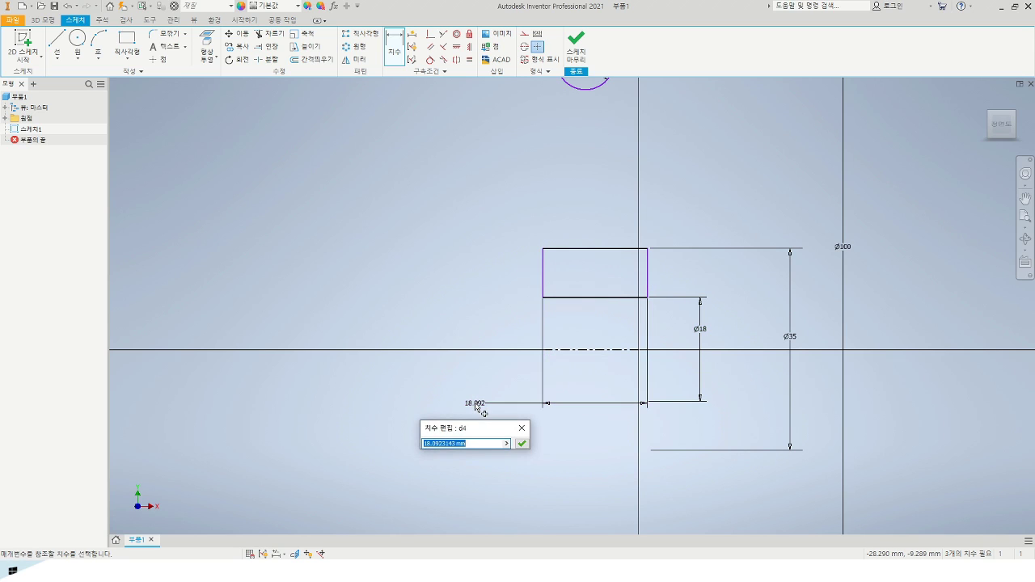
text(22)
key(Return)
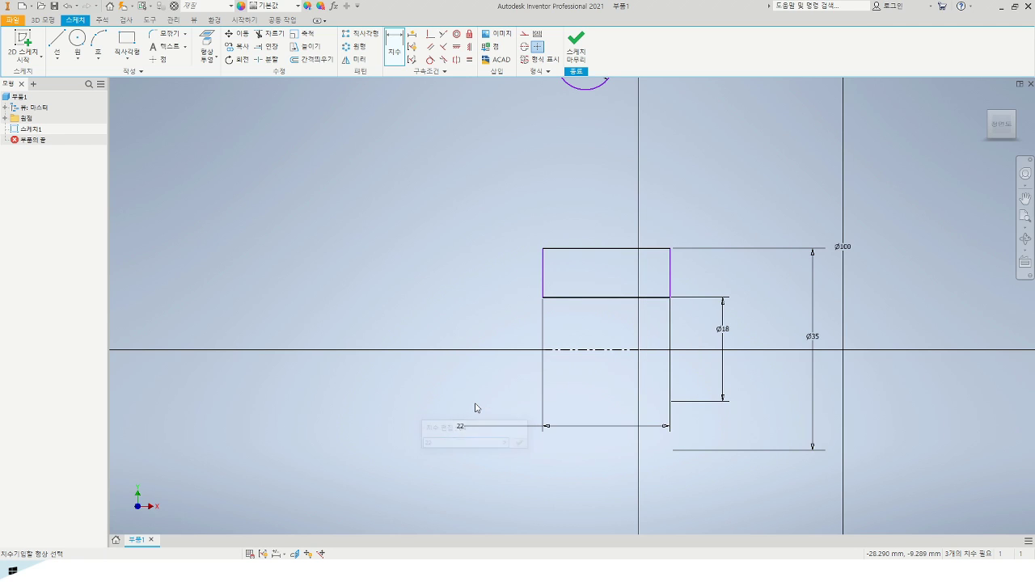
scroll(476, 408, down, 3)
key(Escape)
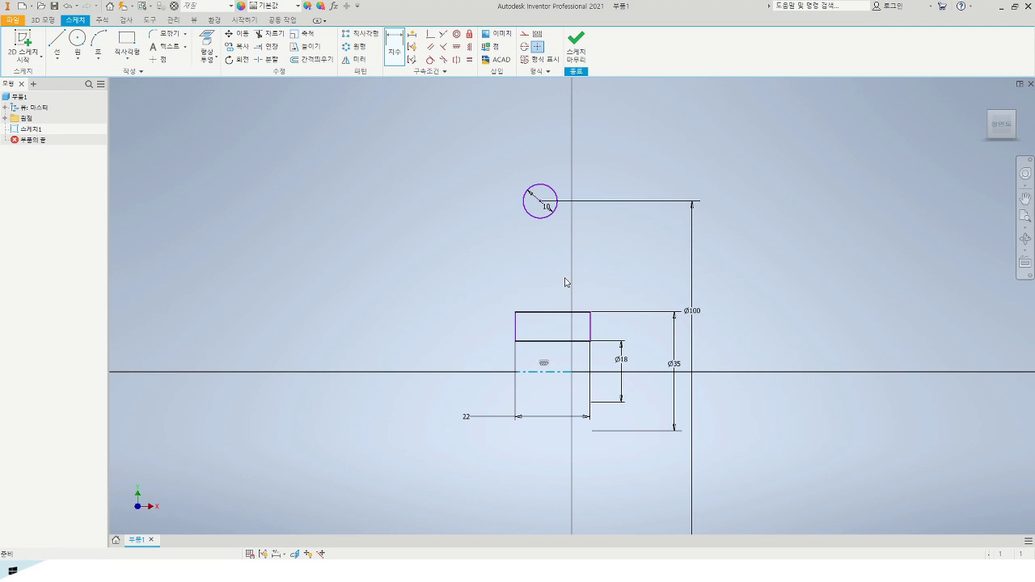
Draw a vertical line from the rectangle's upper edge up past the circle.
click(63, 43)
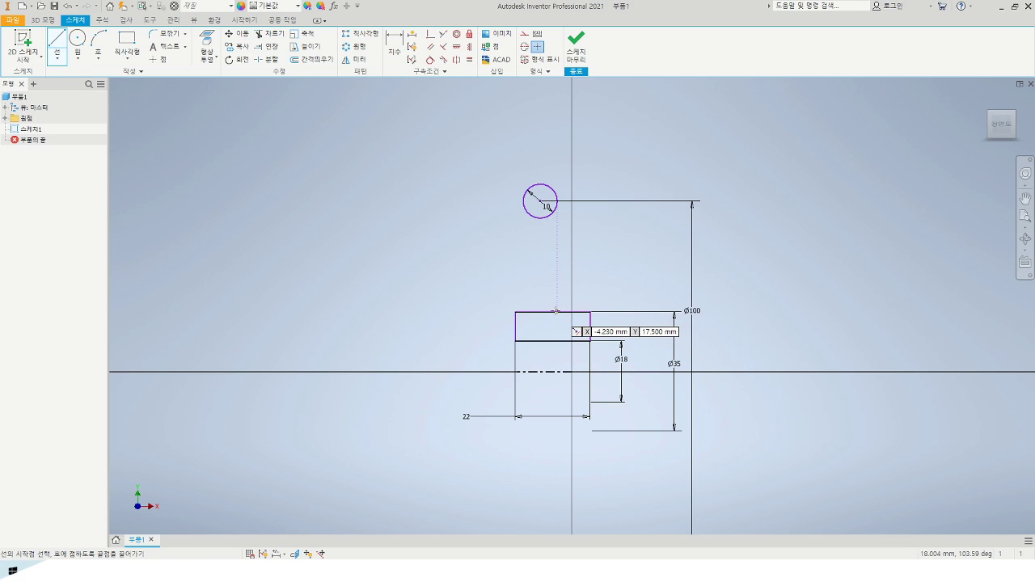
click(556, 311)
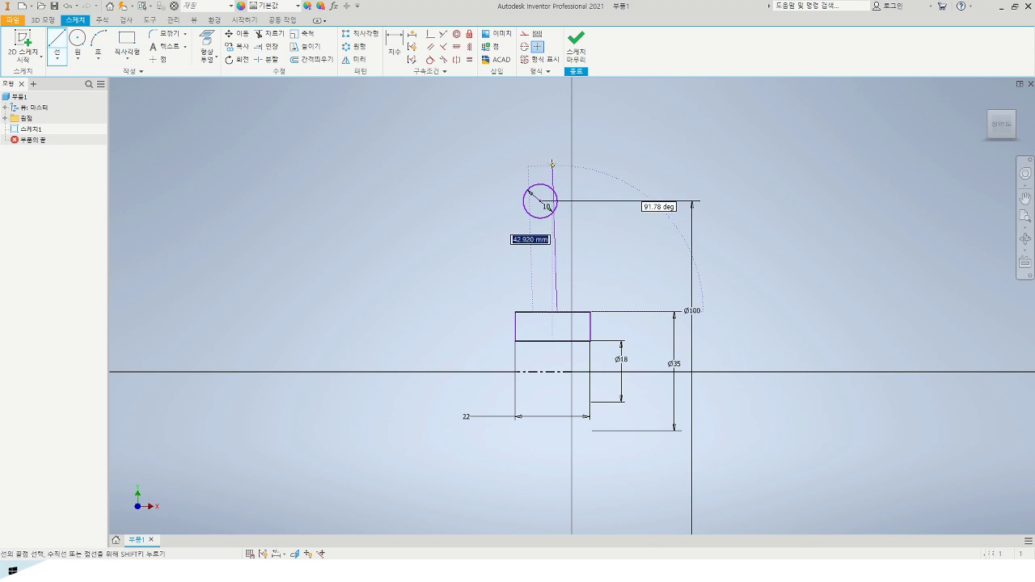
click(556, 158)
key(Escape)
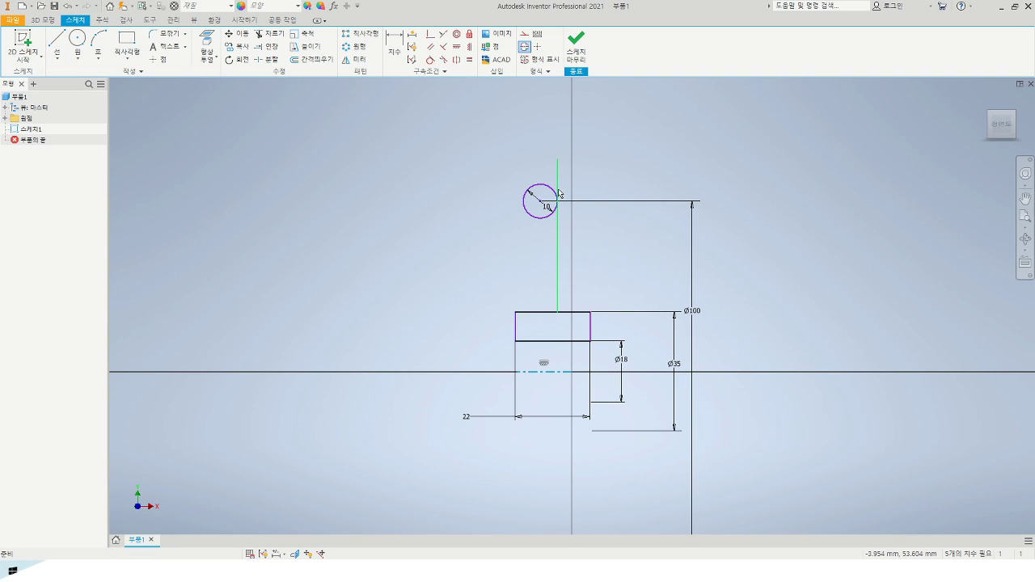
Apply a coincident constraint so the vertical line passes through the circle's center.
click(431, 34)
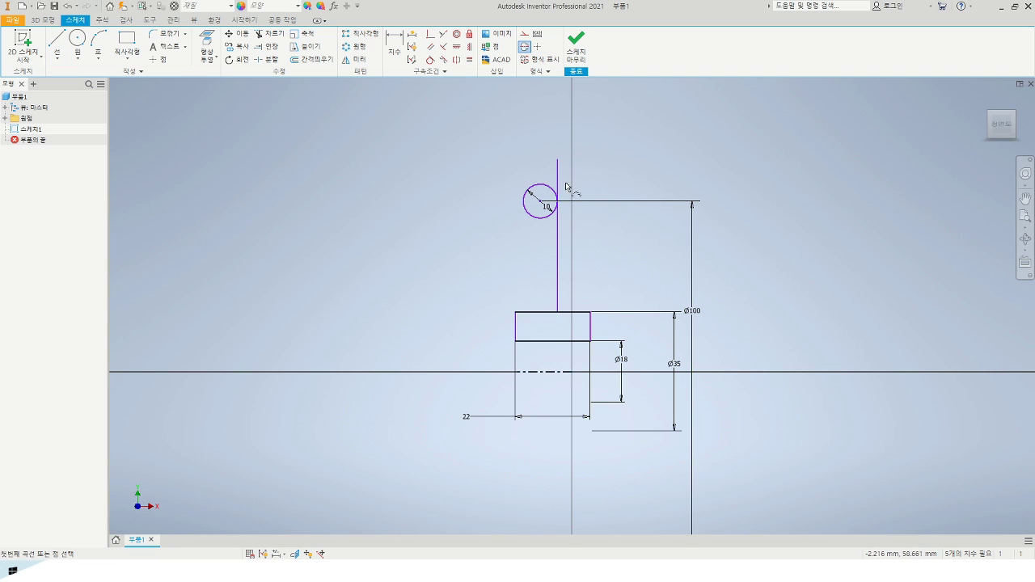
click(545, 203)
click(542, 203)
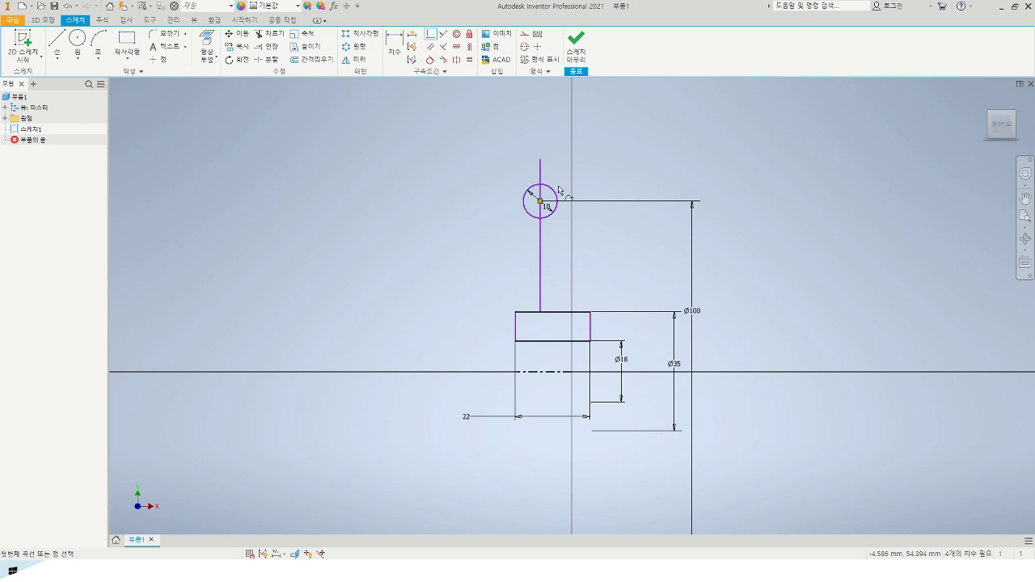
key(Escape)
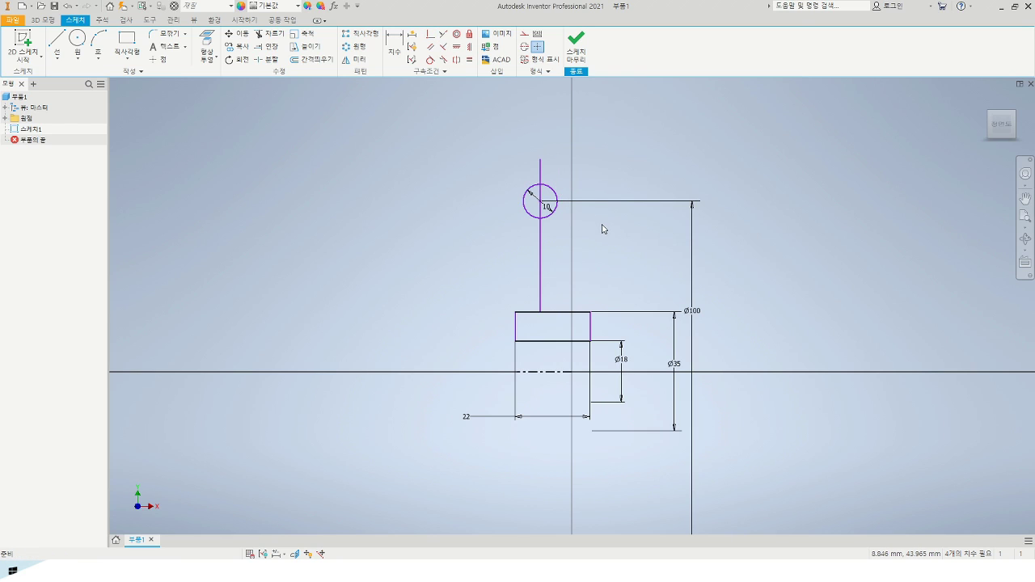
Dimension the horizontal distance from the rectangle's left side to the vertical line as 11 mm.
key(d)
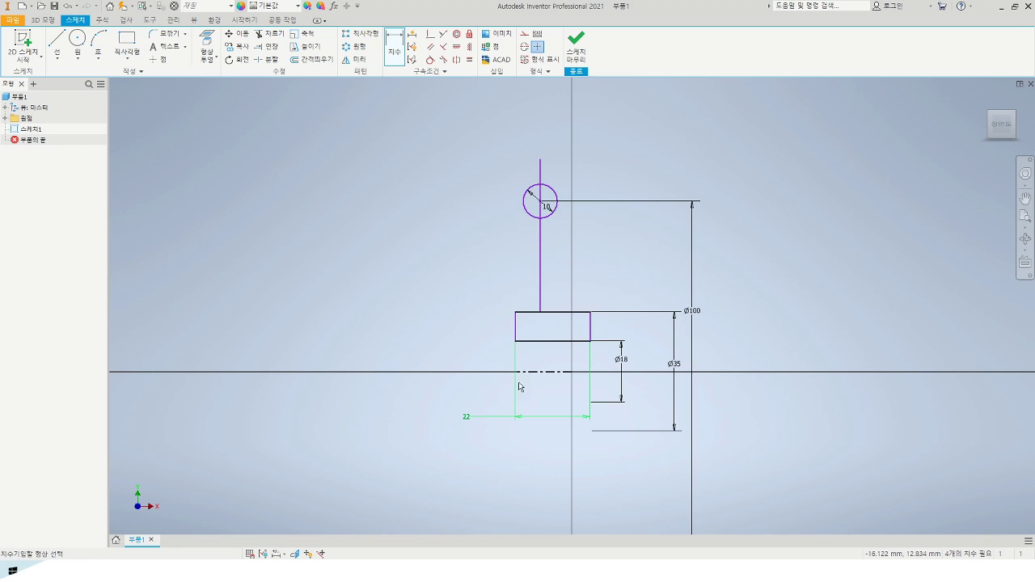
click(539, 306)
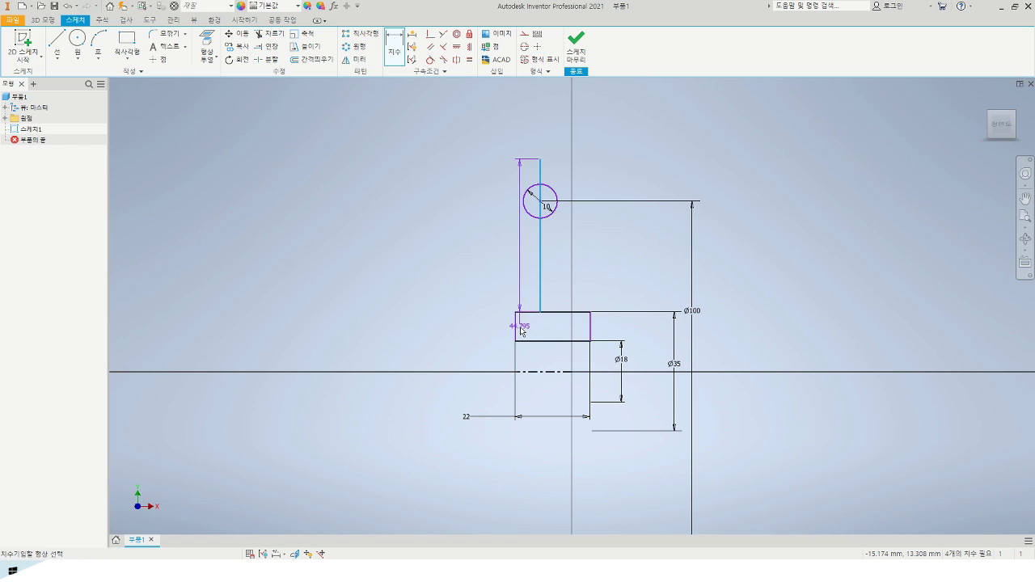
click(515, 328)
click(540, 333)
text(11)
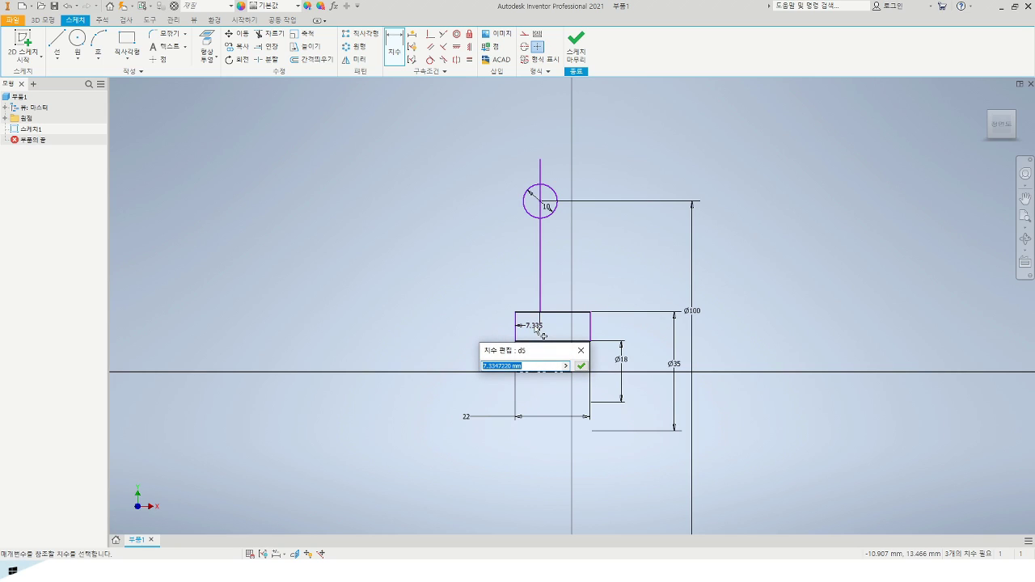
key(Return)
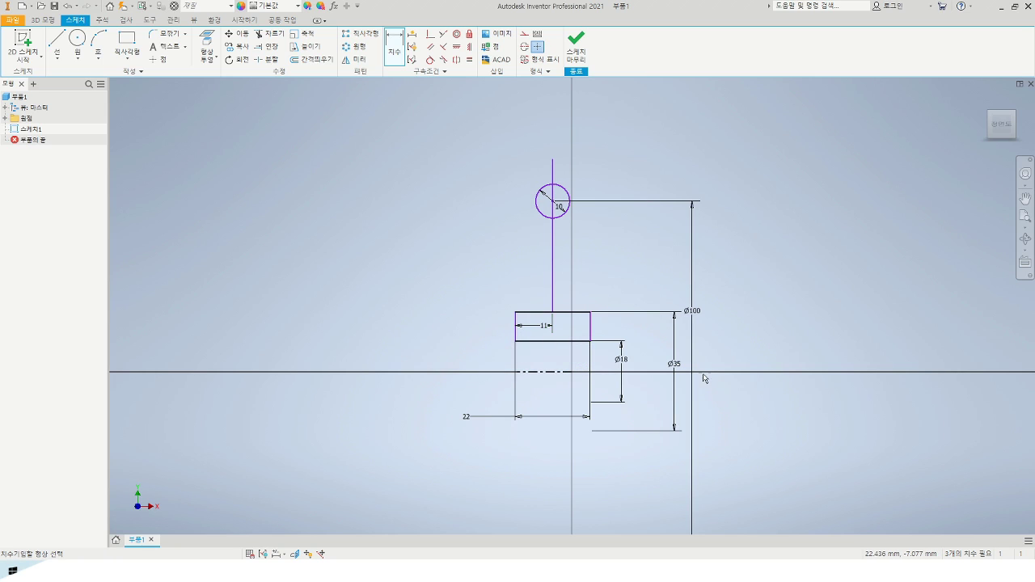
key(Escape)
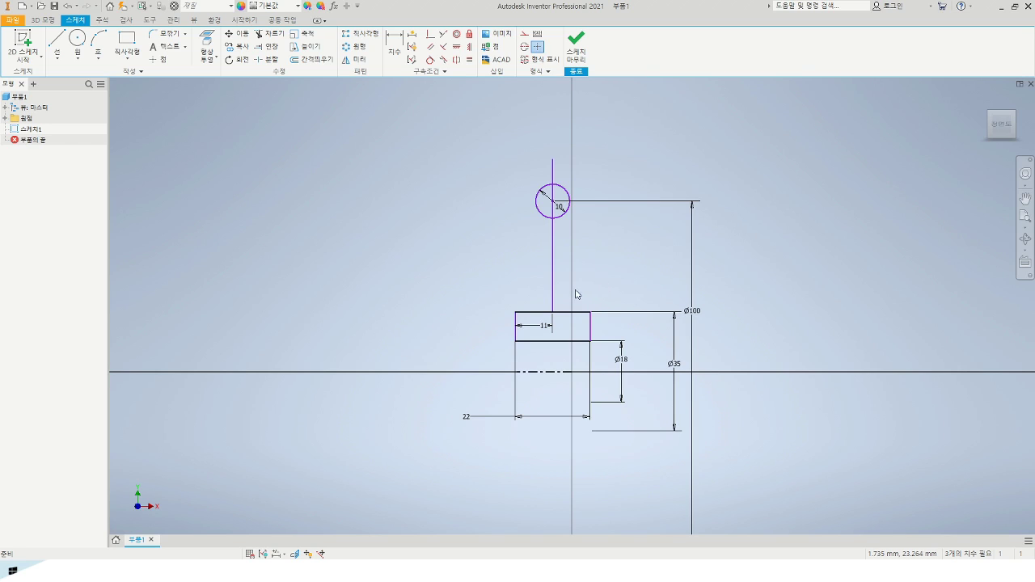
Delete the vertical line between the rectangle and the circle, and finish the sketch.
click(554, 277)
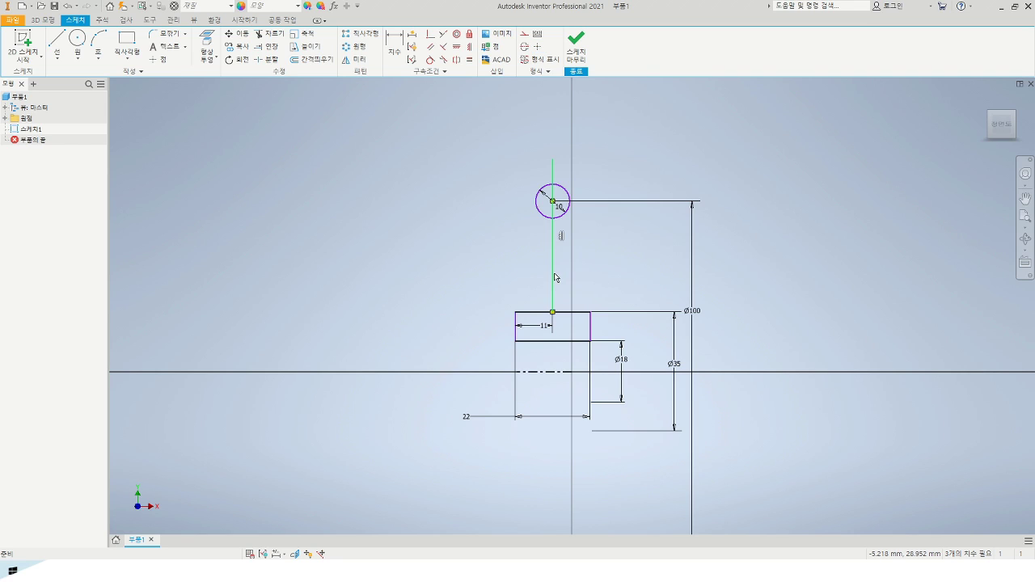
key(Delete)
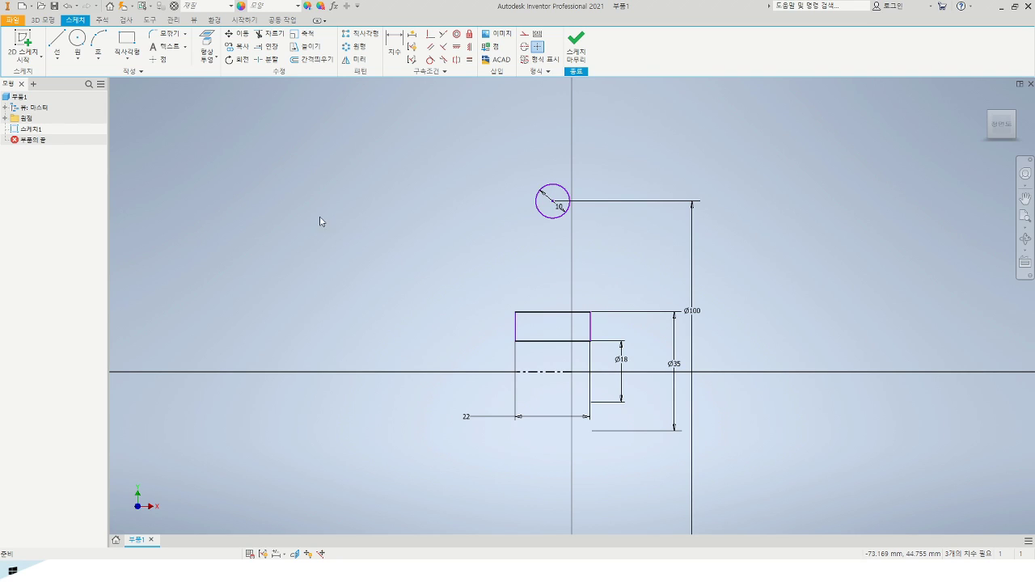
click(576, 50)
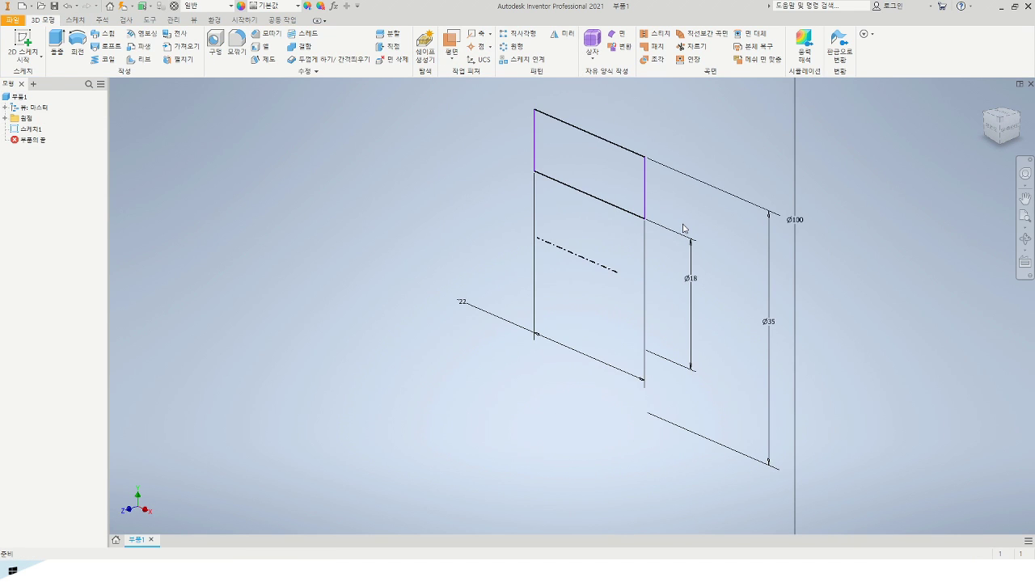
Revolve the circle and the rectangle a full 360 degrees around the centerline to form the rim and hub.
click(78, 52)
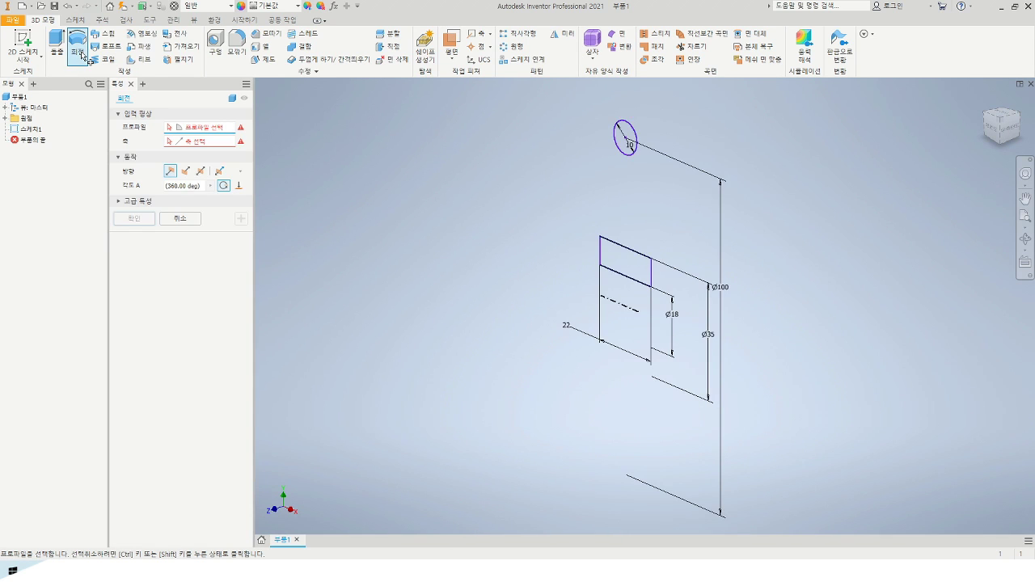
click(621, 137)
click(638, 264)
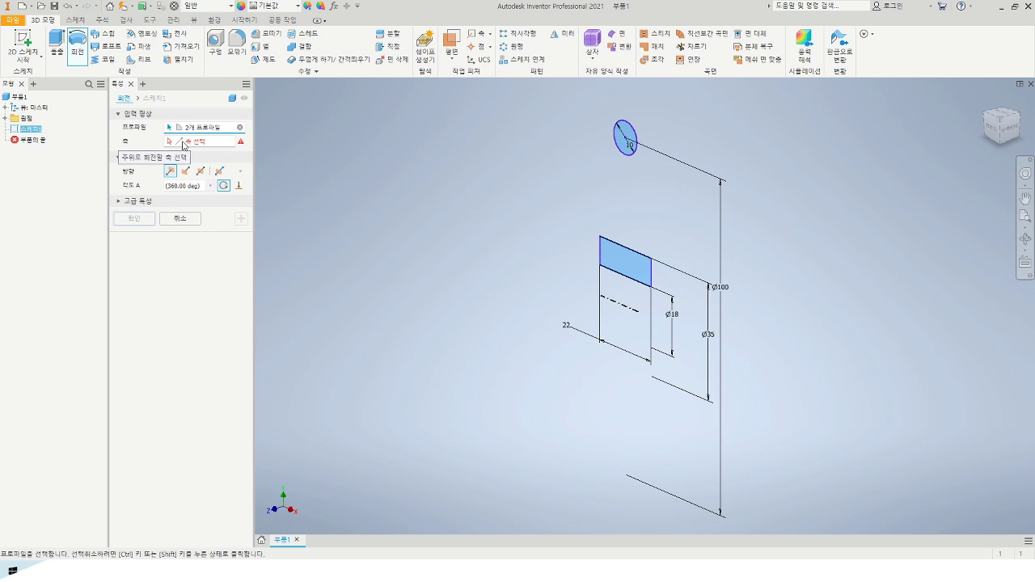
click(631, 309)
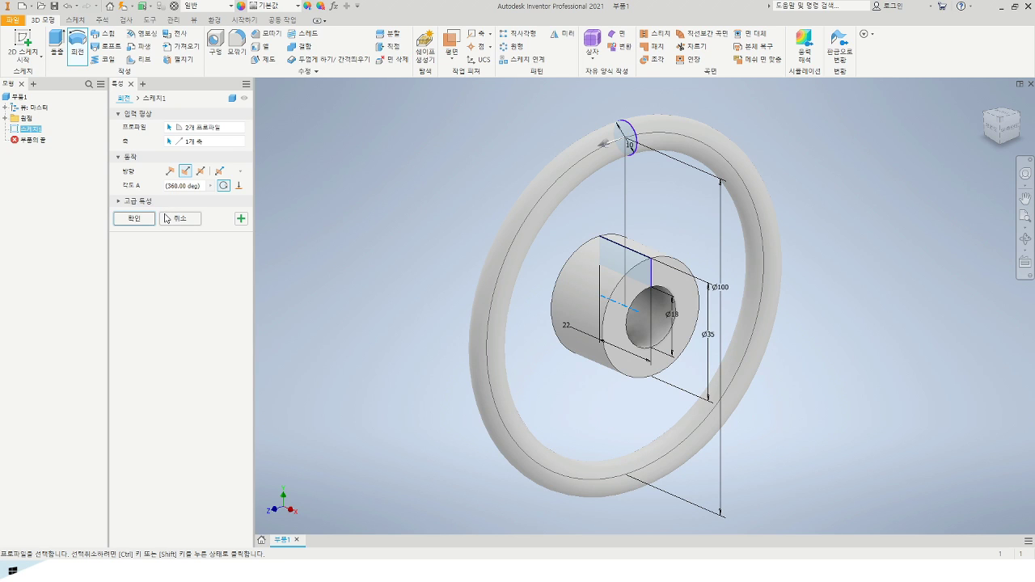
click(241, 220)
Examine the revolved rim and hub from several directions, including edge-on and along the hub axis.
key(F4)
drag(749, 342, 785, 284)
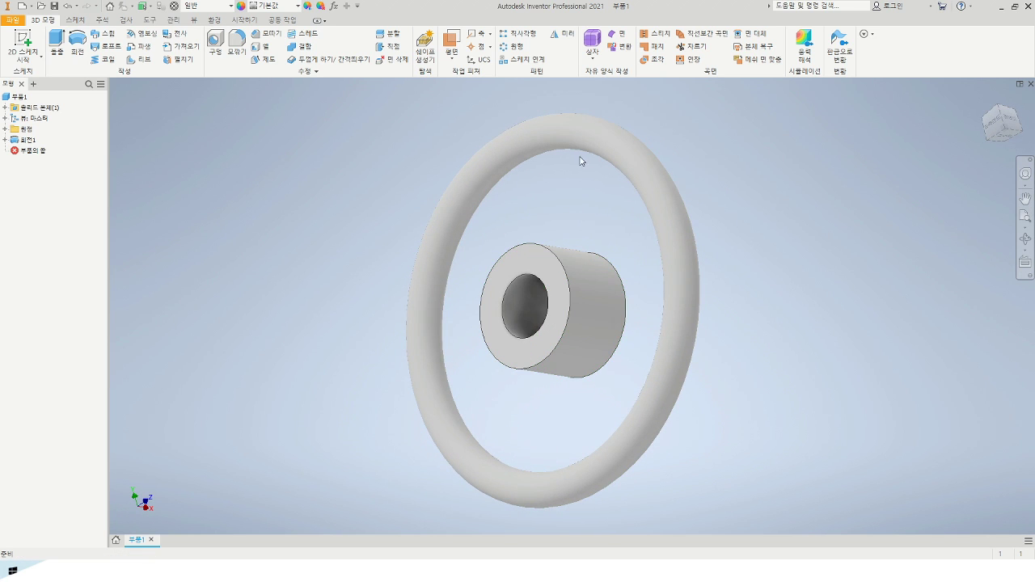
key(F4)
drag(787, 231, 806, 291)
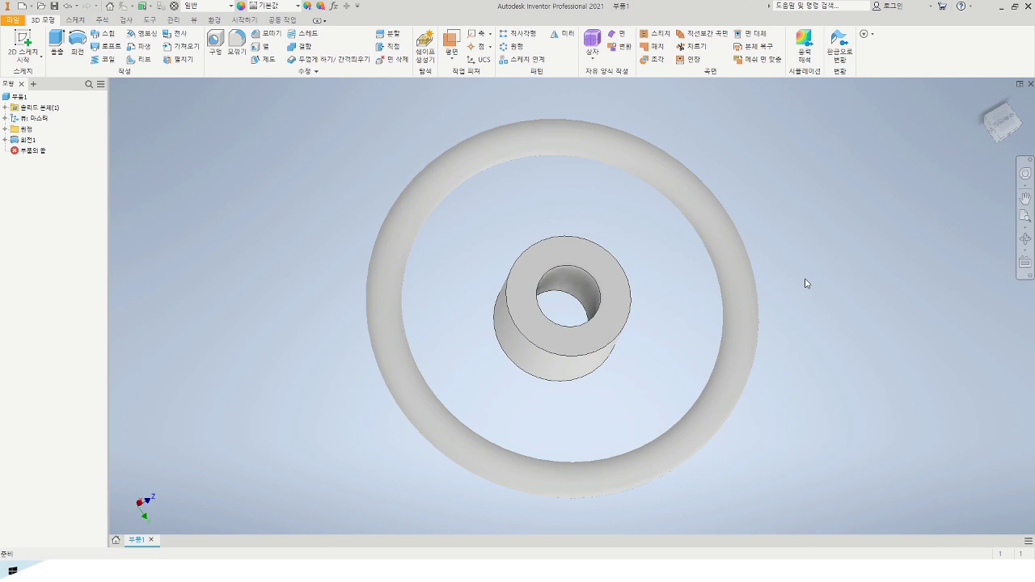
key(F6)
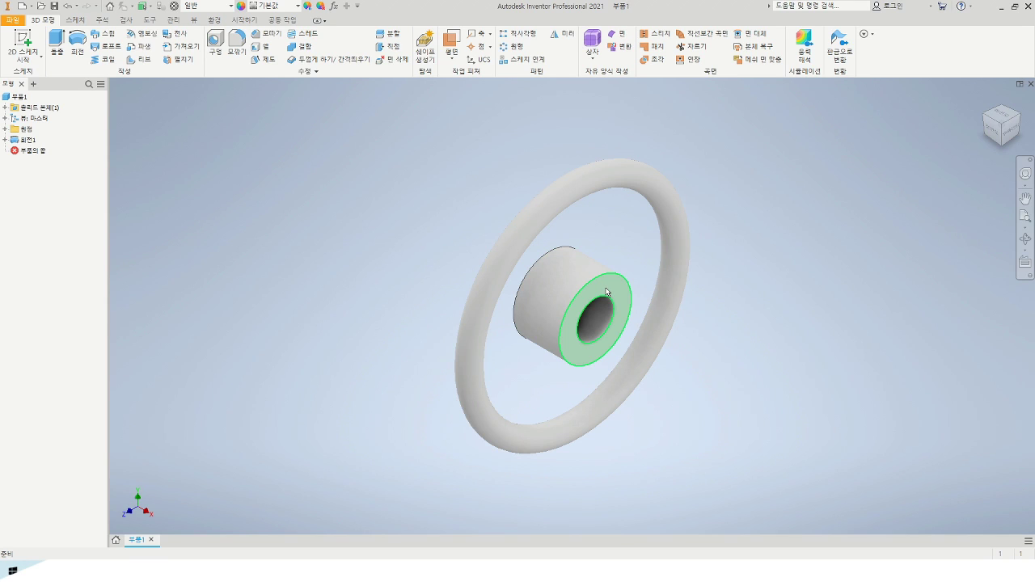
click(993, 136)
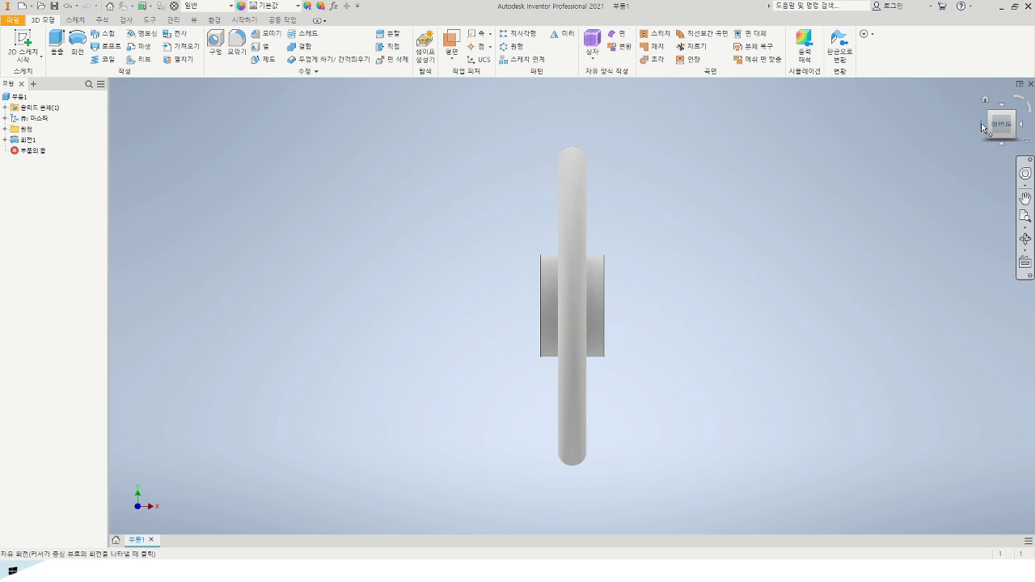
click(981, 125)
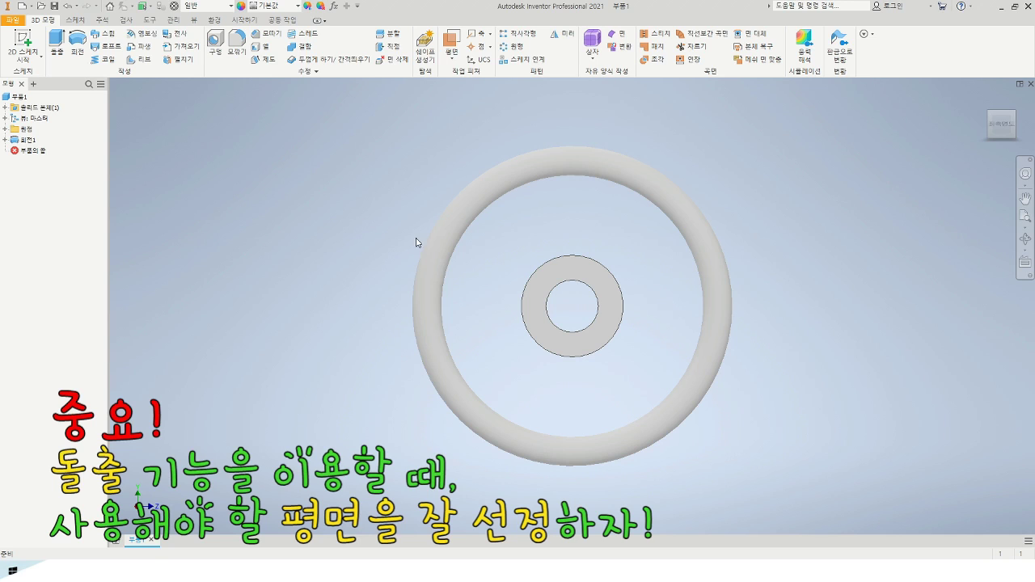
shift+middle_drag(404, 245, 376, 250)
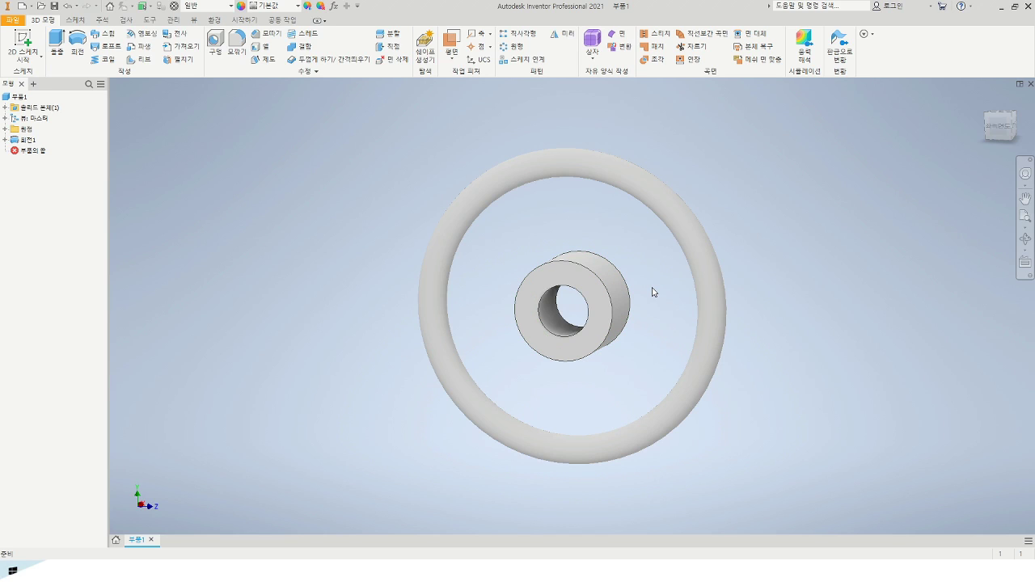
Create a work plane parallel to the XY plane and tangent to the hub's outer cylindrical face.
click(6, 129)
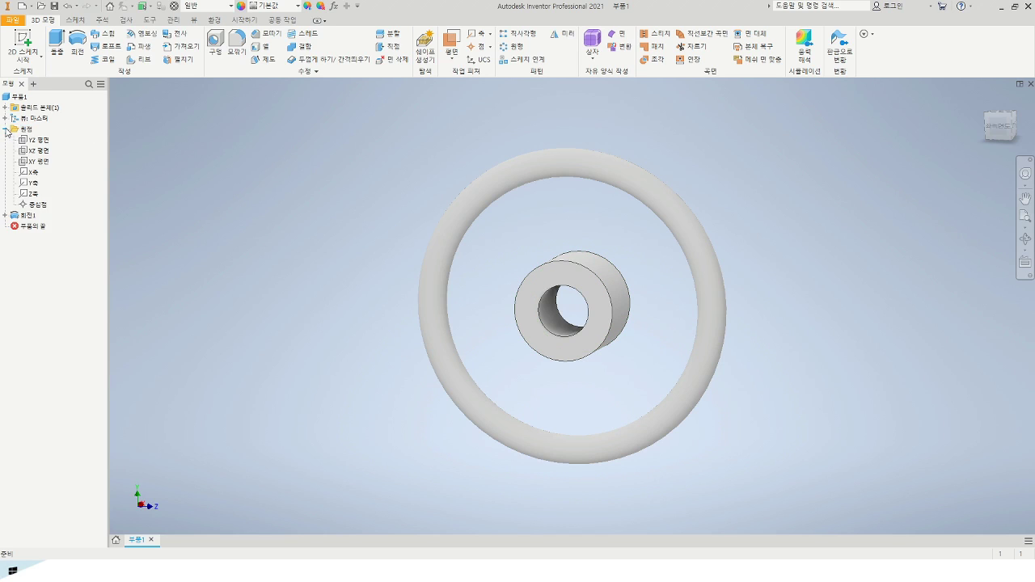
click(45, 163)
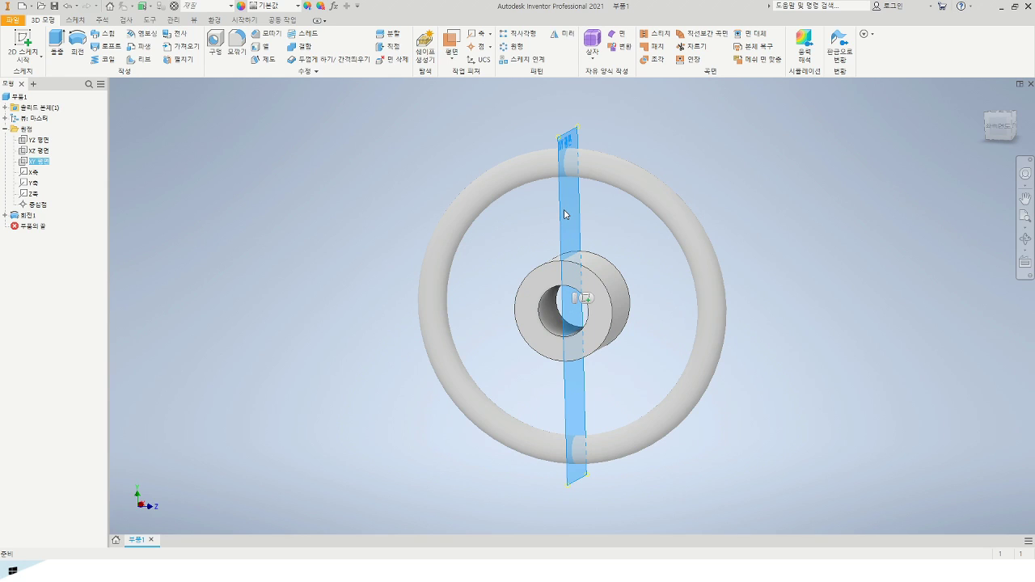
click(455, 42)
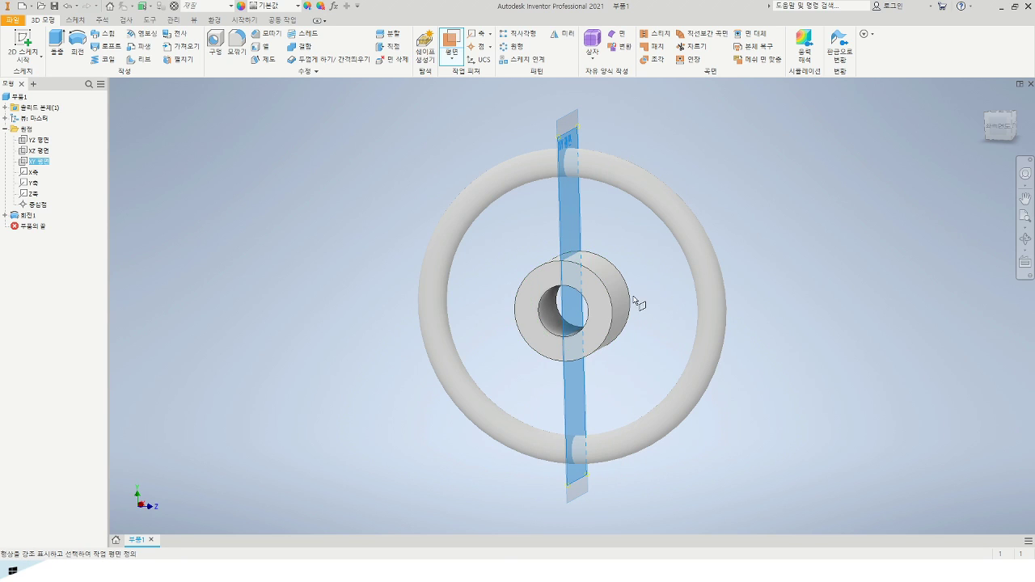
click(629, 302)
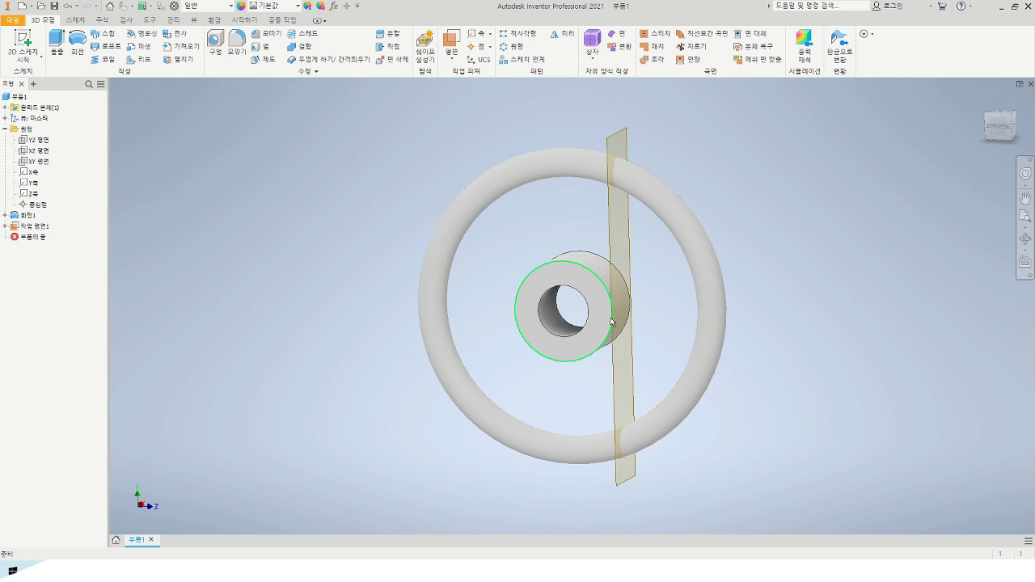
Start a 2D sketch on the tangent work plane and slice the model graphics at the sketch plane.
mouse_move(642, 319)
shift+middle_down()
mouse_move(670, 307)
mouse_move(642, 319)
mouse_move(639, 305)
shift+middle_up()
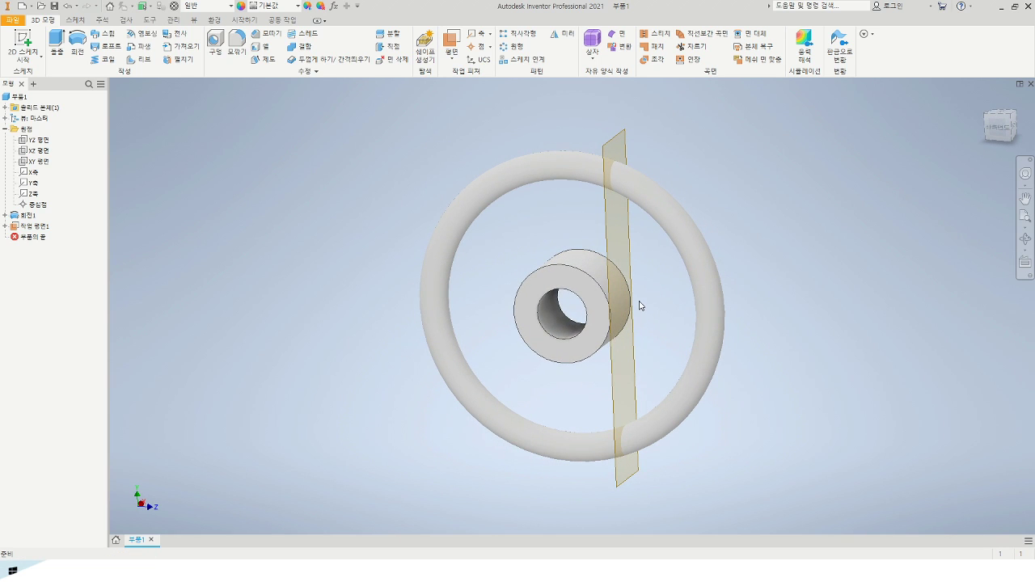
click(638, 344)
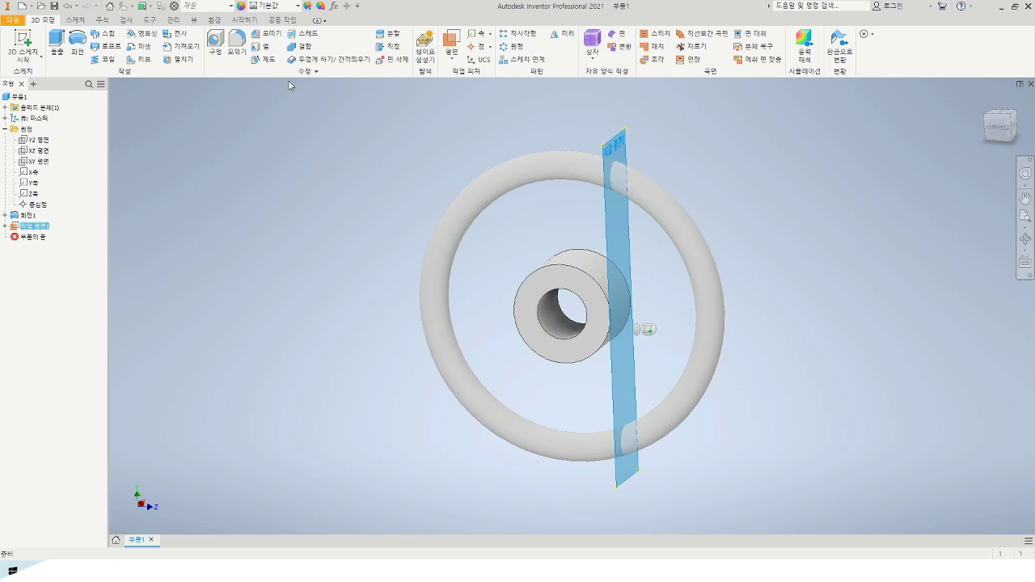
click(22, 40)
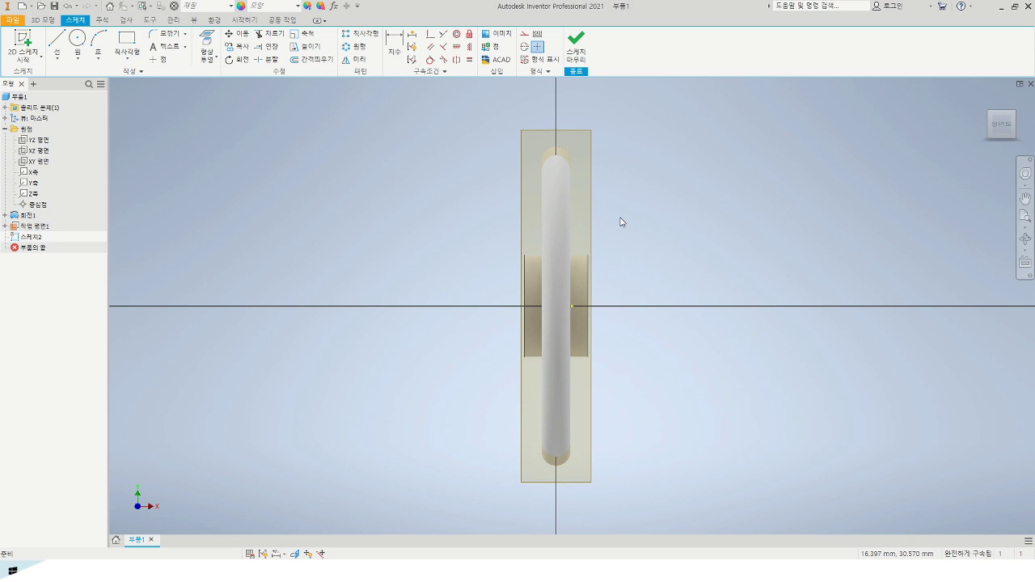
key(F7)
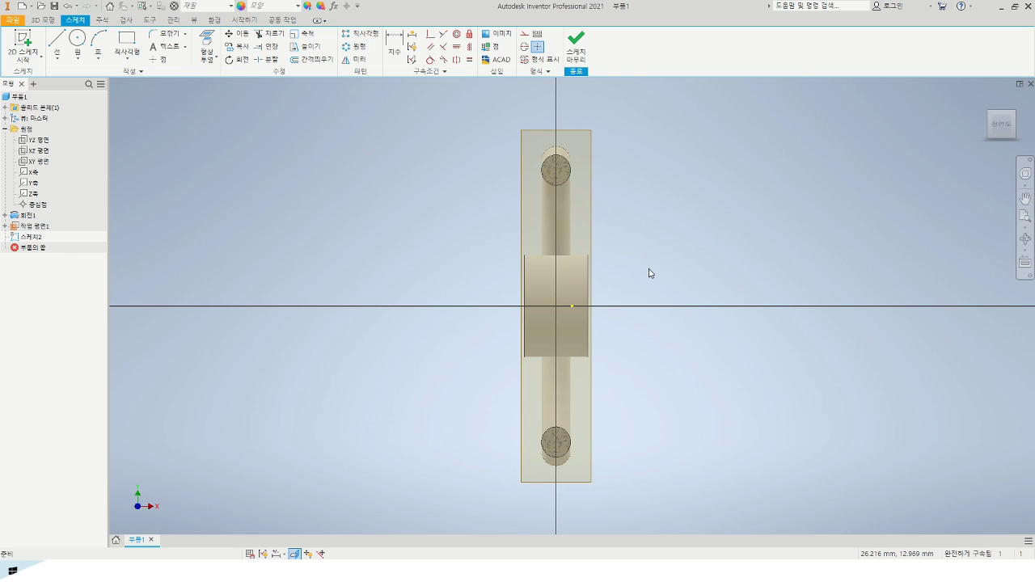
shift+middle_drag(647, 272, 688, 274)
key(F7)
key(F7)
key(F7)
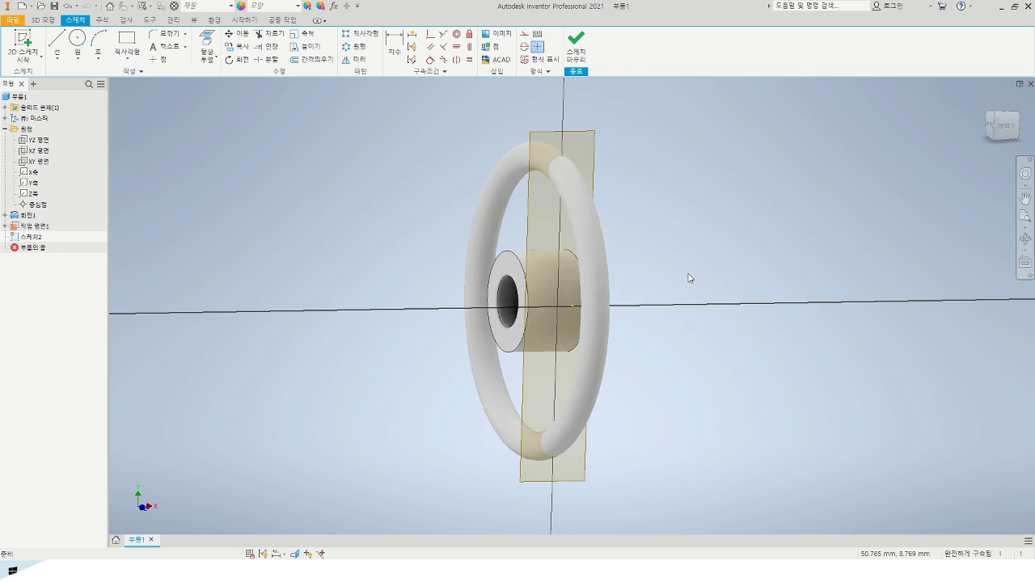
key(F7)
key(F7)
key(F7)
click(1007, 129)
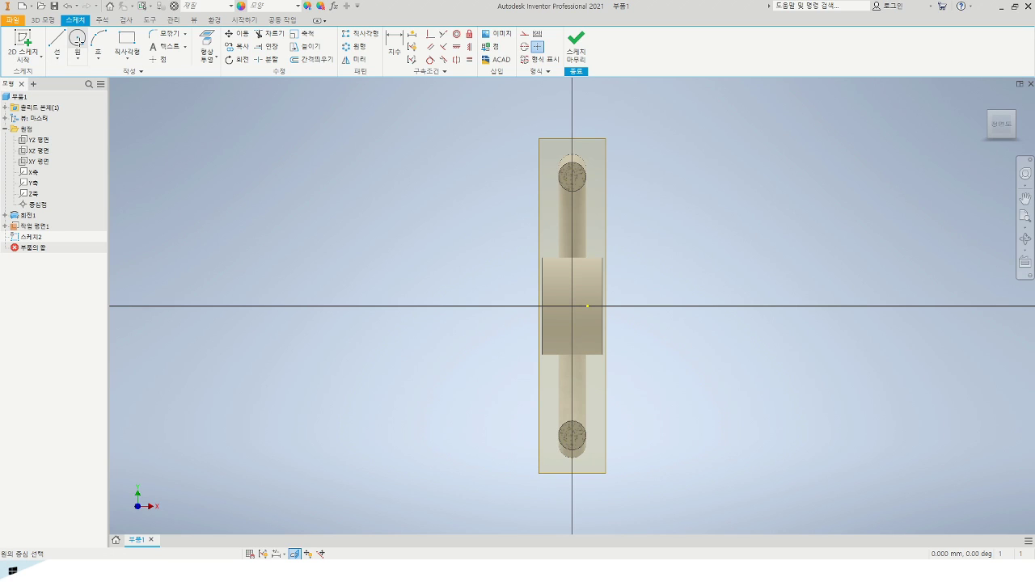
Draw an 8 mm diameter circle centered on the sketch origin in the middle of the hub, and finish the sketch.
click(80, 46)
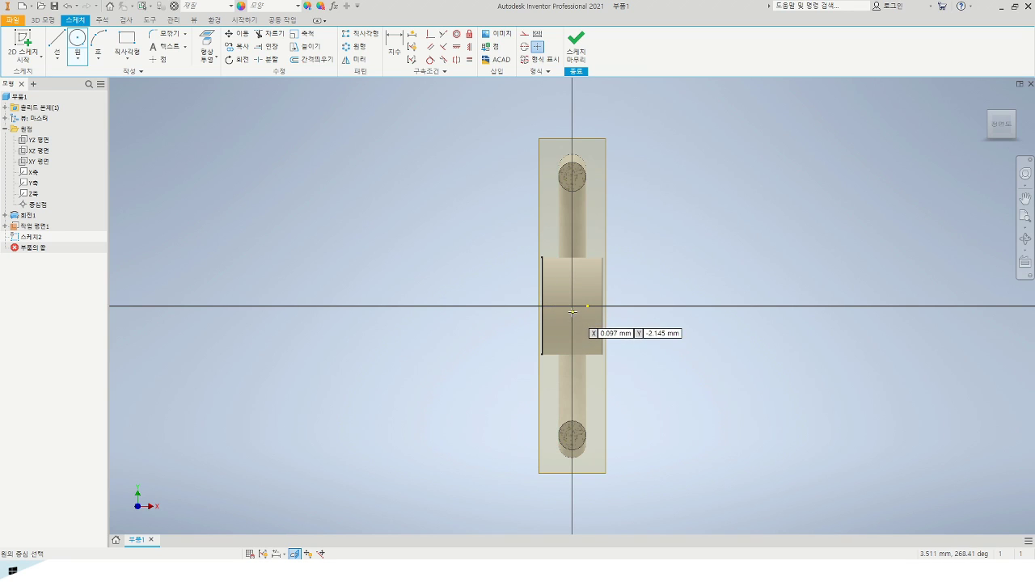
scroll(572, 312, up, 3)
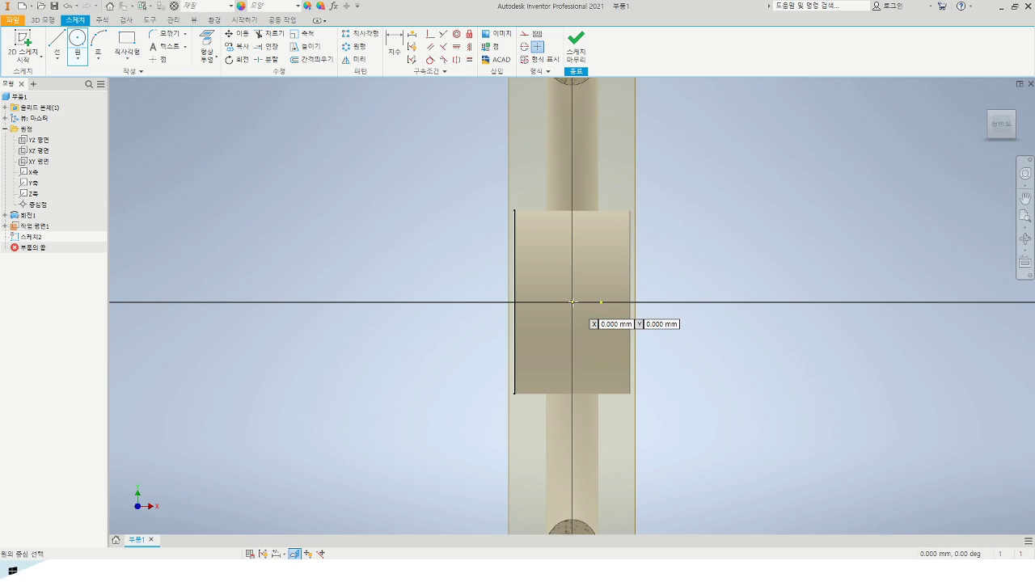
click(572, 302)
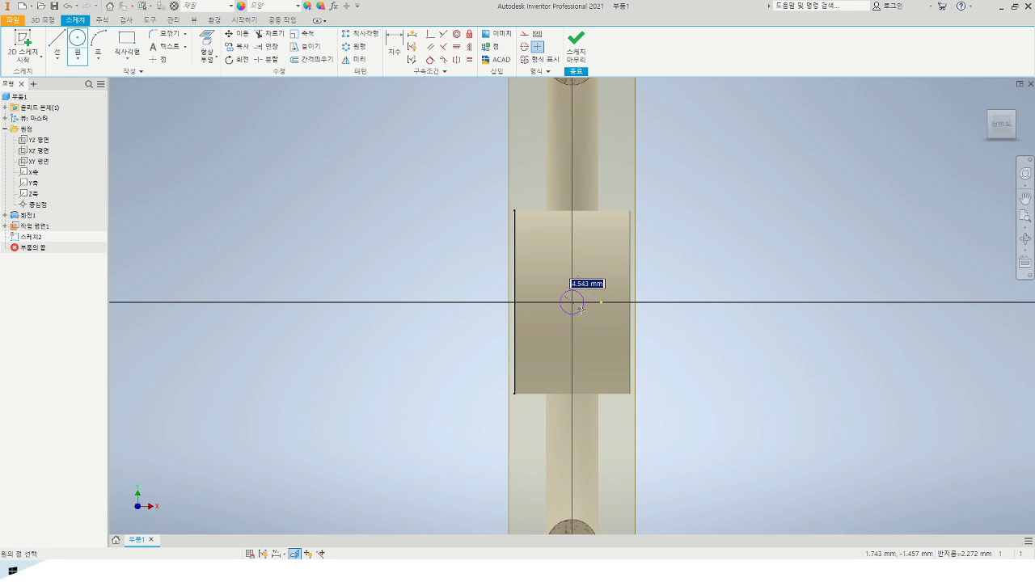
click(581, 308)
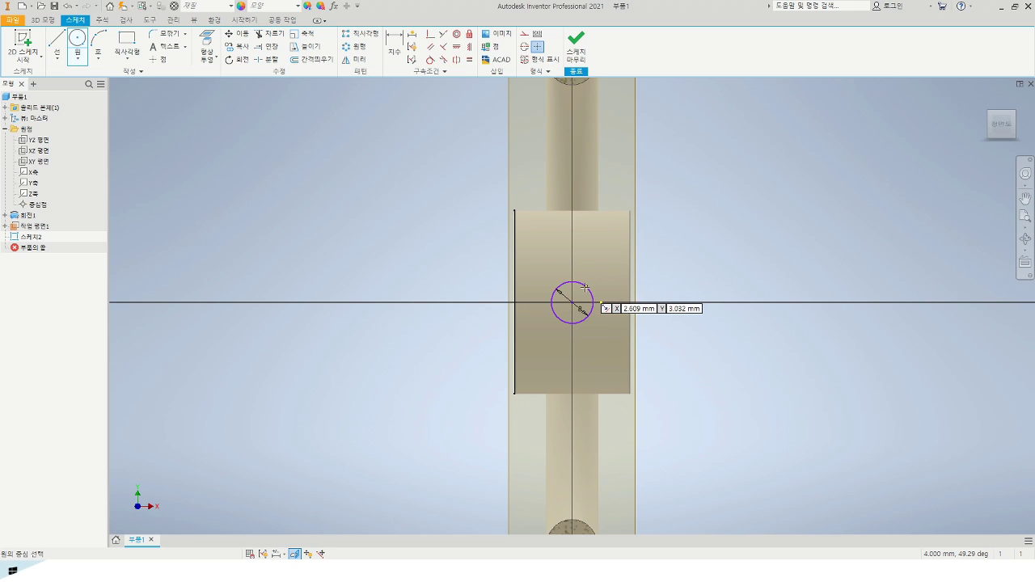
key(Escape)
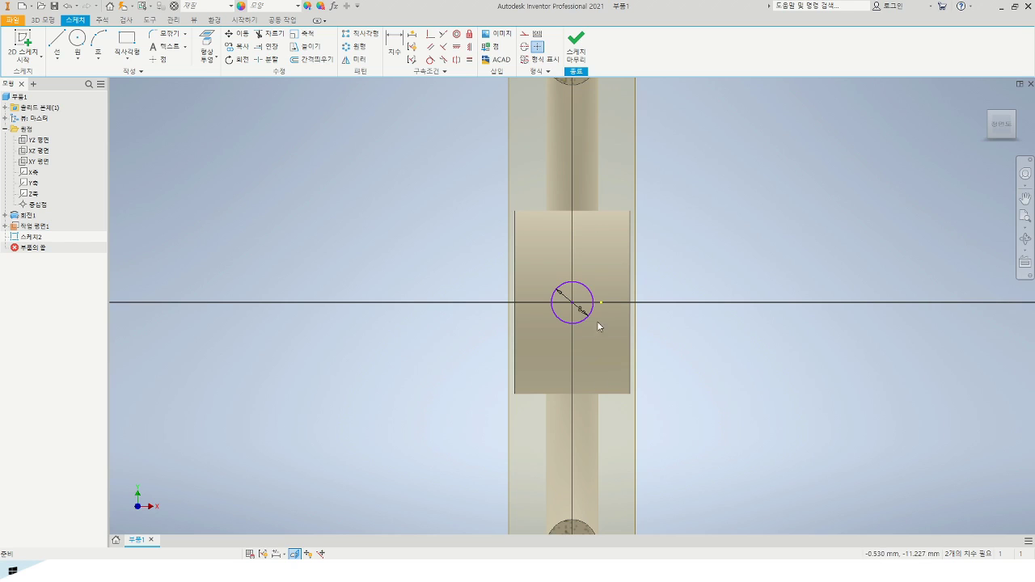
click(568, 288)
click(573, 55)
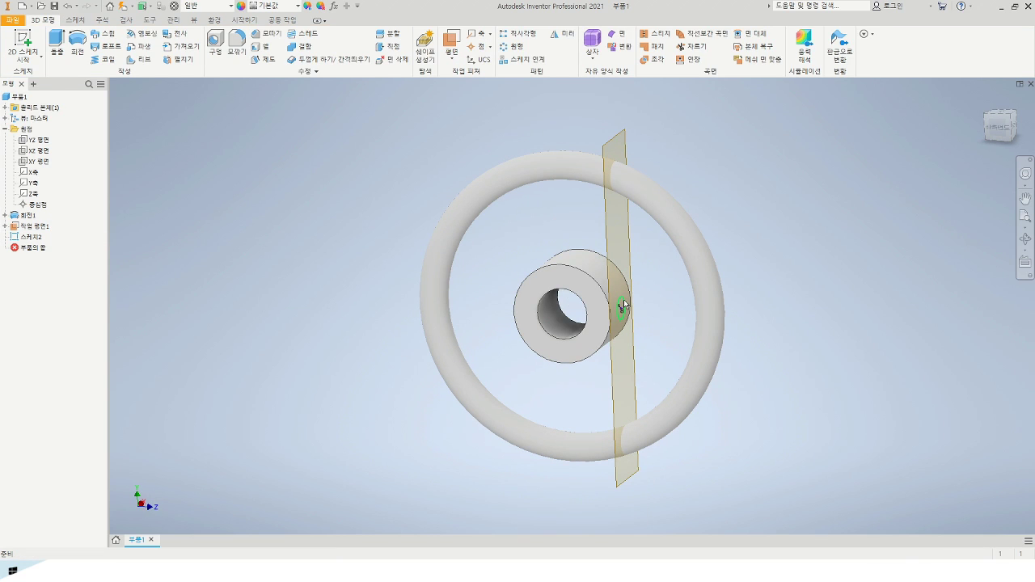
Extrude the 8 mm circle outward from the tangent plane by about 33.25 mm so it reaches inside the rim.
click(610, 294)
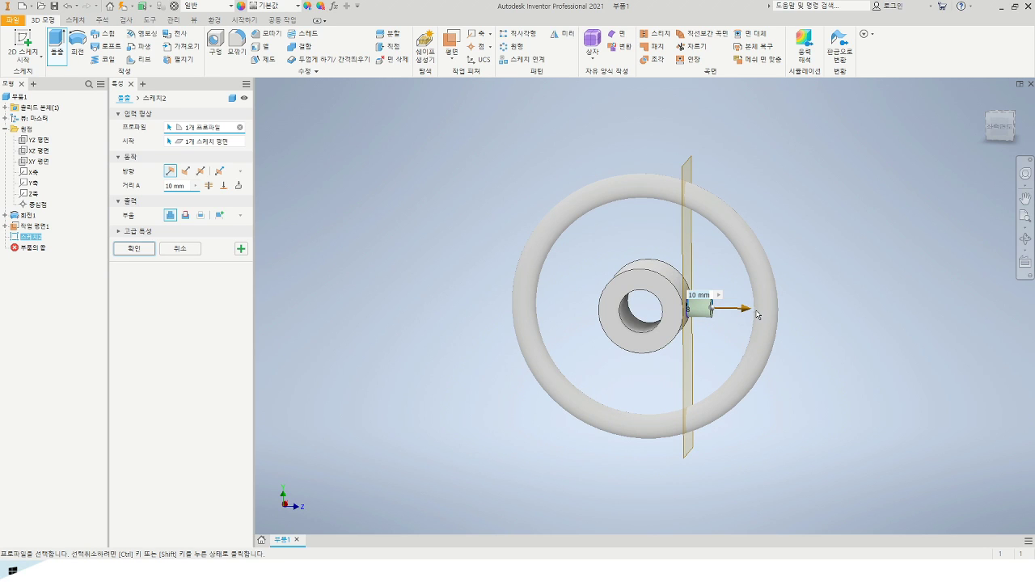
scroll(758, 314, up, 5)
shift+middle_drag(705, 317, 746, 308)
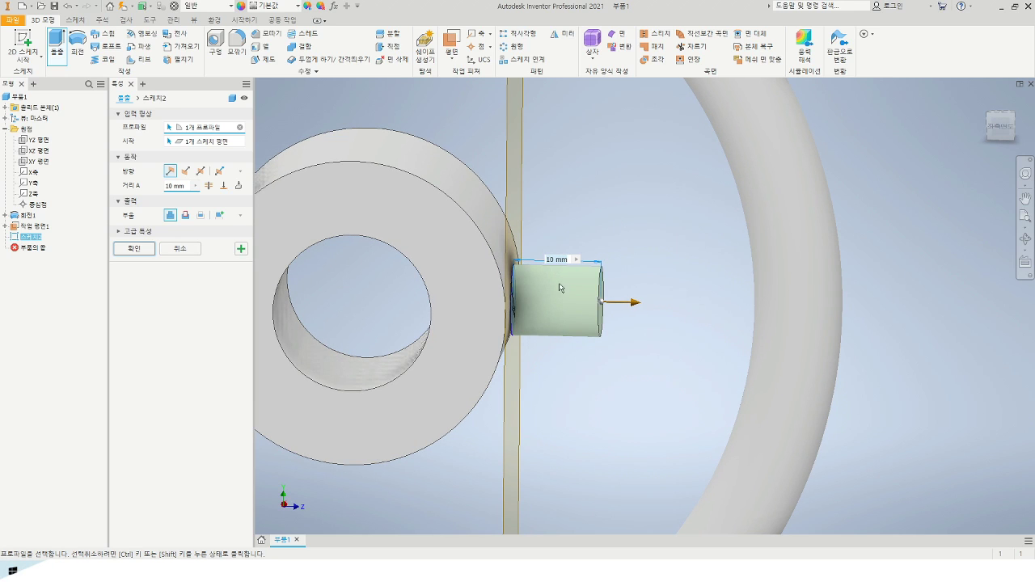
drag(635, 304, 841, 306)
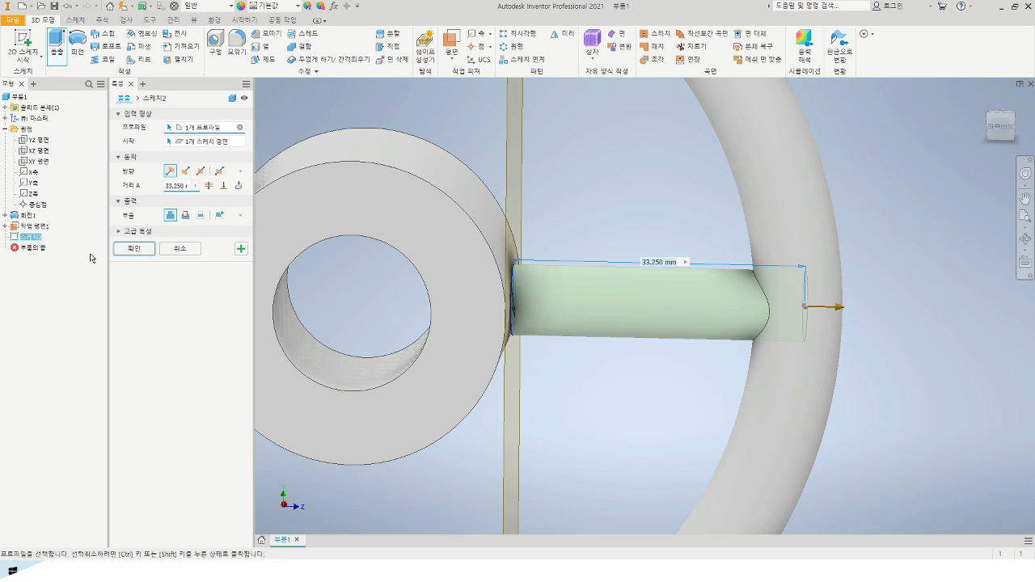
Make the spoke extrusion asymmetric with a second distance of 4.125 mm back into the hub wall, and create it.
scroll(512, 296, up, 3)
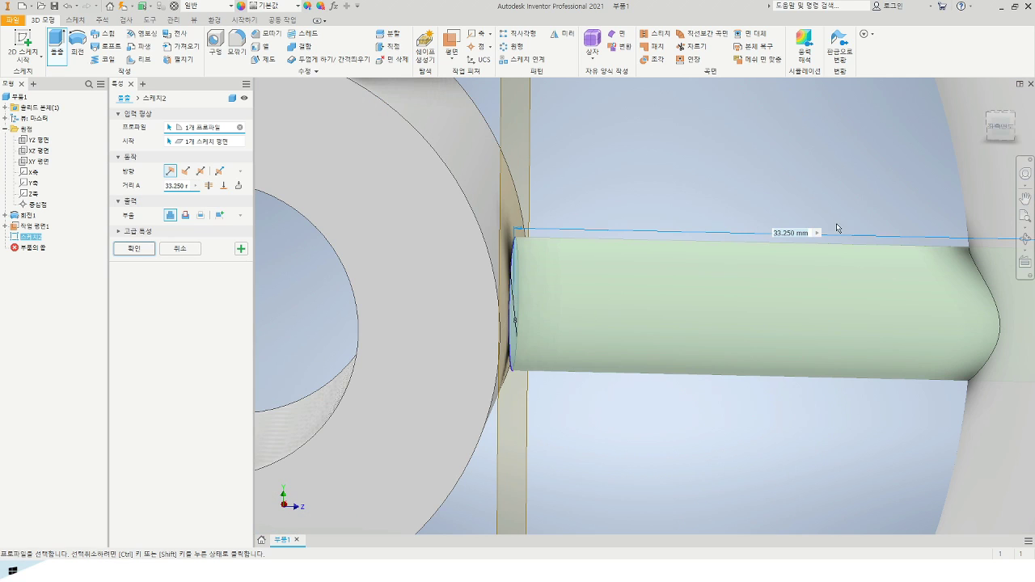
click(1001, 126)
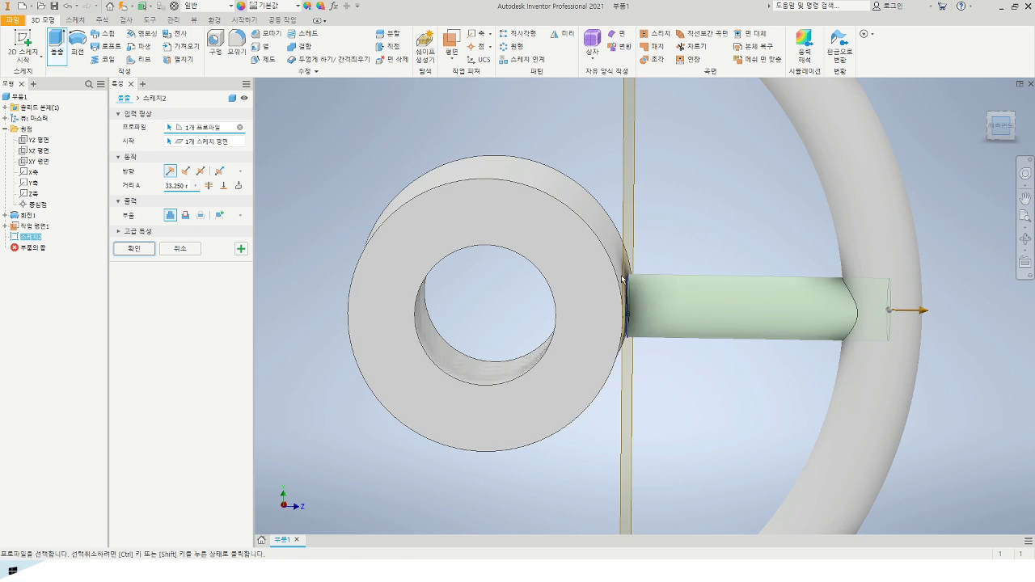
scroll(703, 319, up, 5)
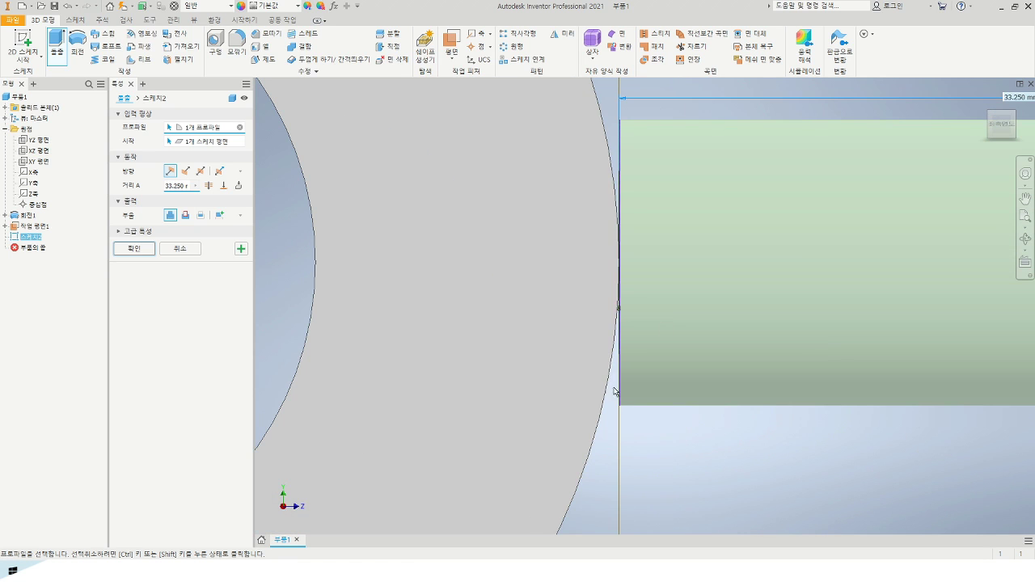
mouse_move(613, 391)
shift+middle_down()
mouse_move(646, 397)
mouse_move(639, 407)
mouse_move(624, 395)
shift+middle_up()
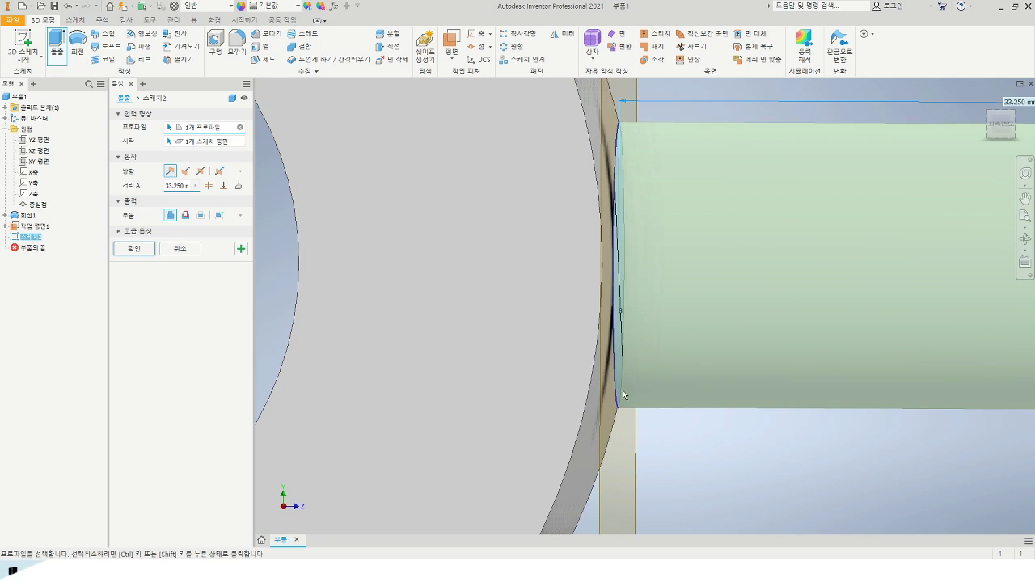
click(218, 170)
scroll(436, 290, down, 5)
scroll(435, 291, down, 3)
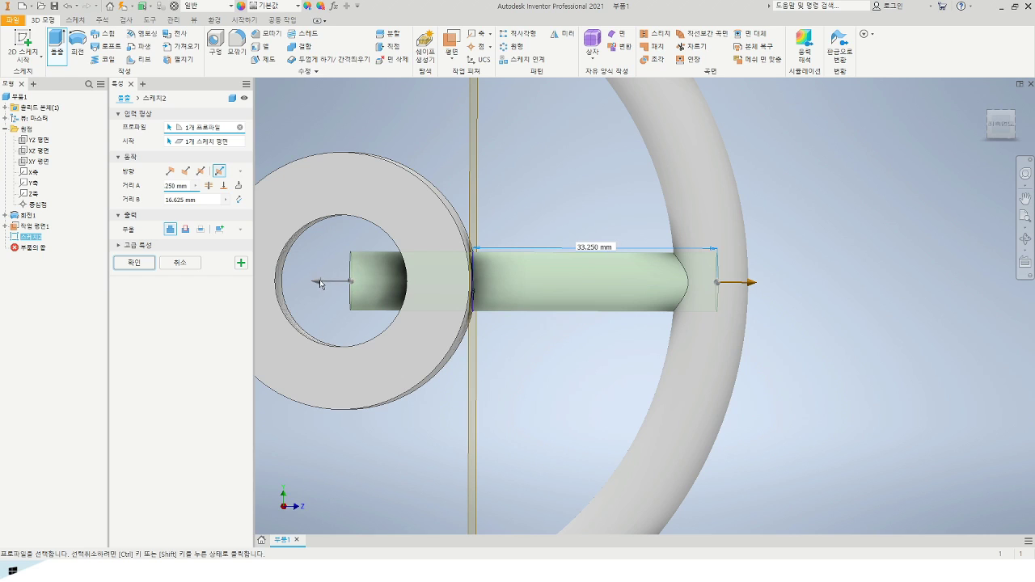
drag(320, 283, 412, 291)
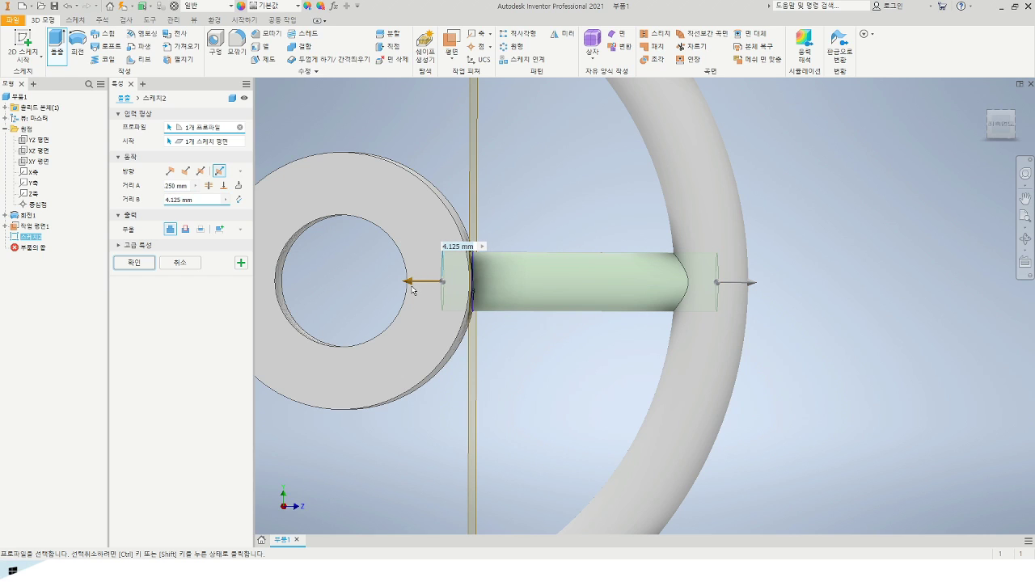
click(152, 262)
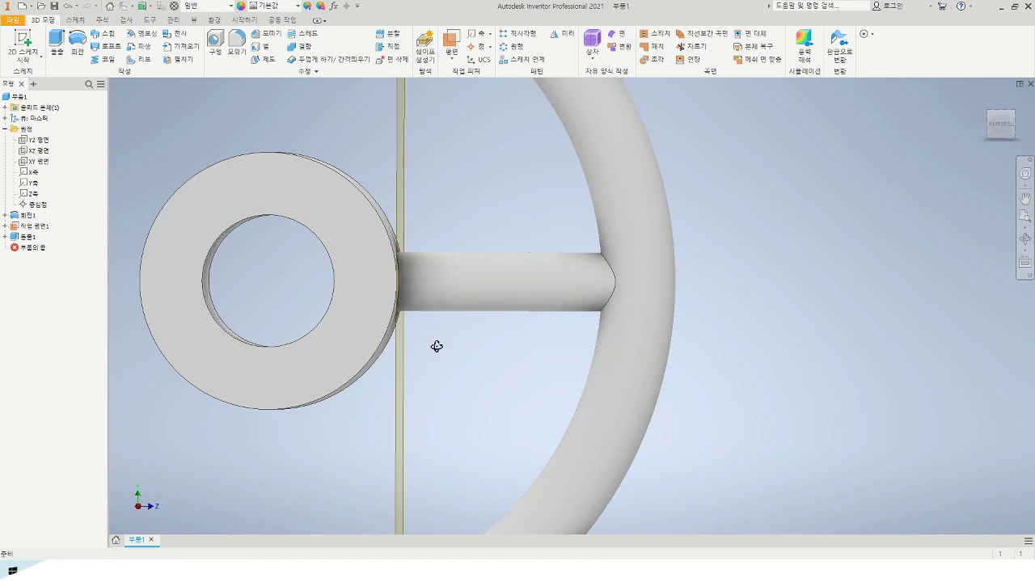
Delete the tangent work plane together with its dependent sketch and spoke extrusion.
shift+middle_drag(437, 346, 464, 375)
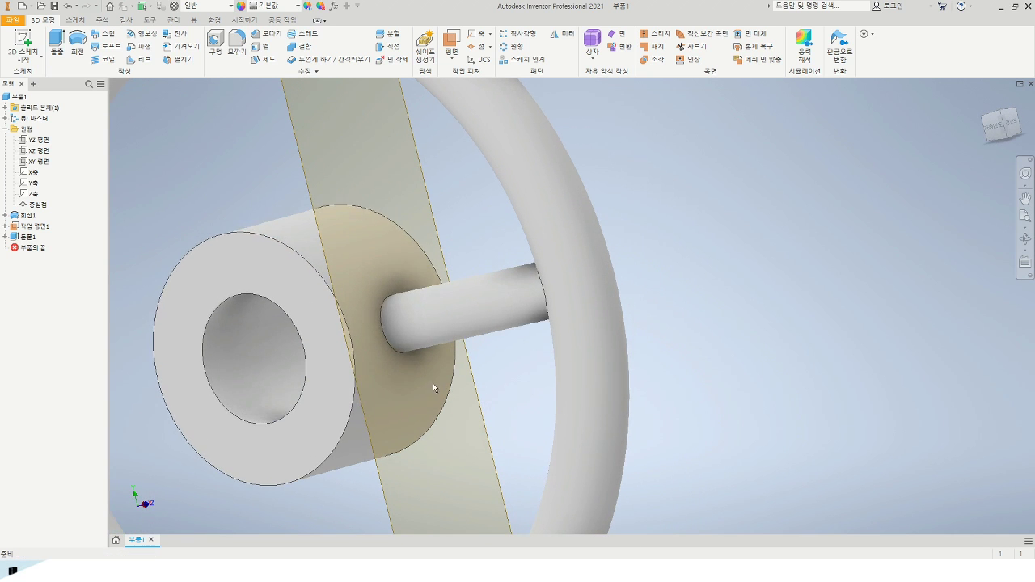
click(998, 128)
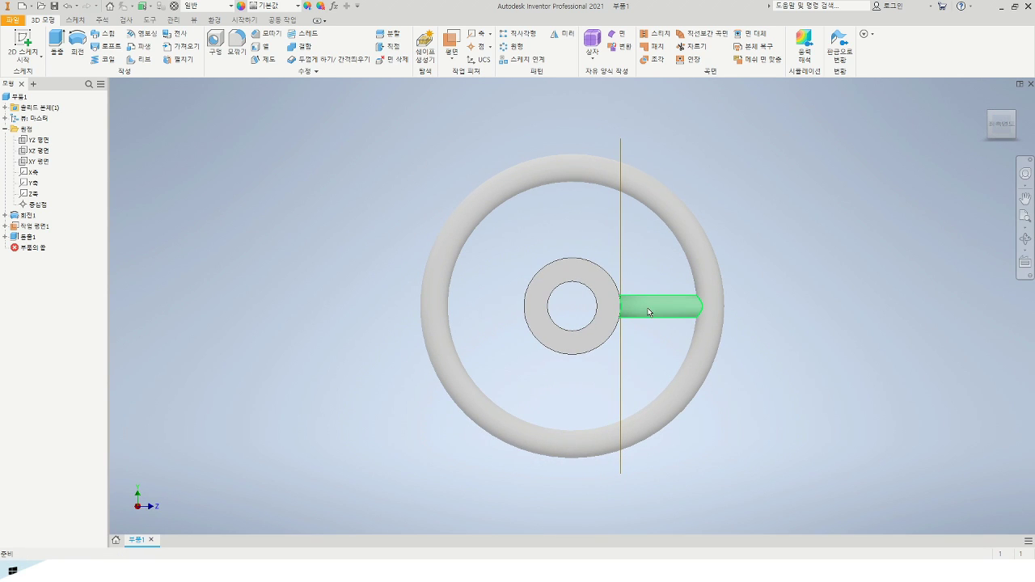
shift+middle_drag(669, 328, 652, 343)
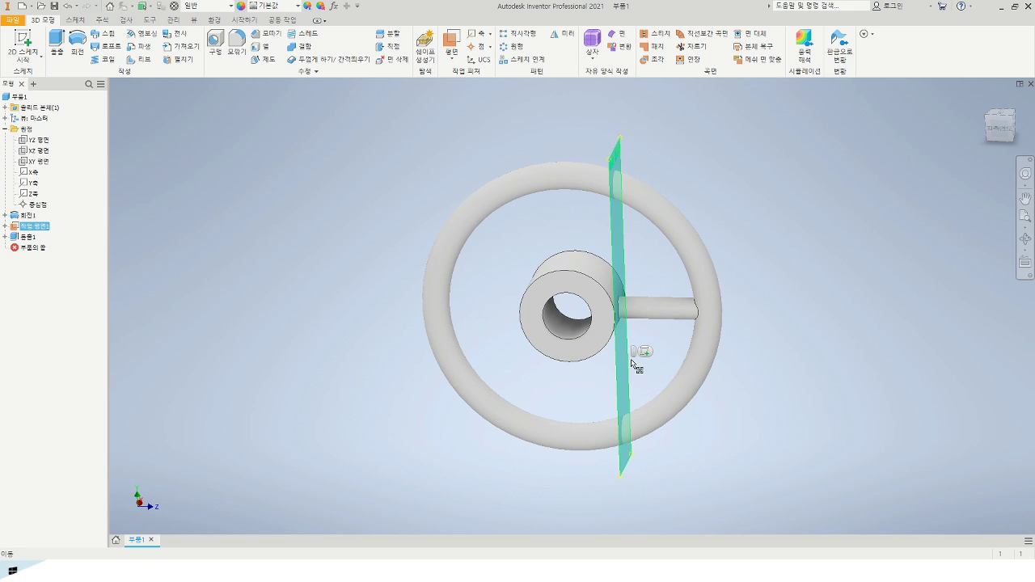
click(635, 360)
key(Delete)
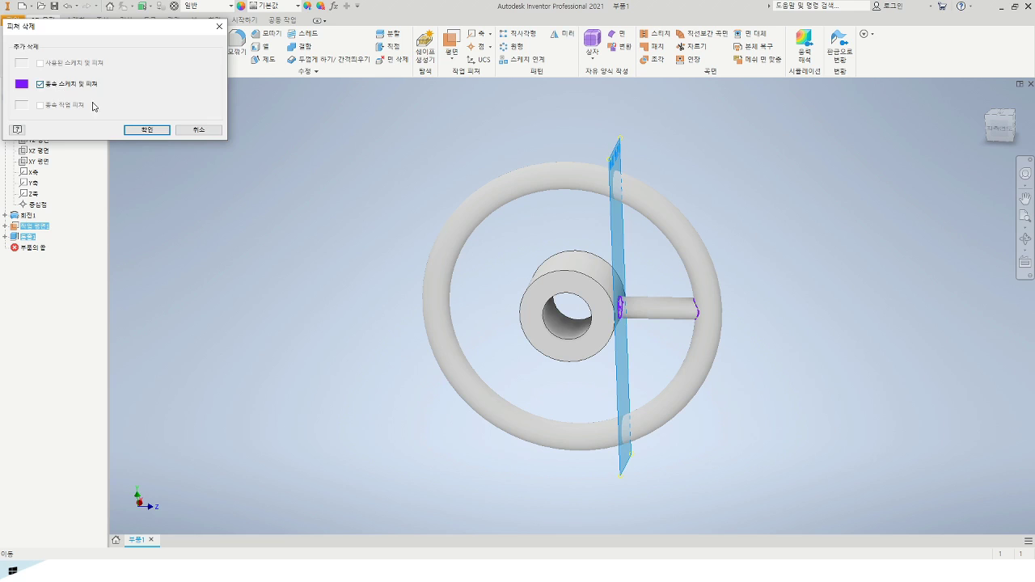
key(Return)
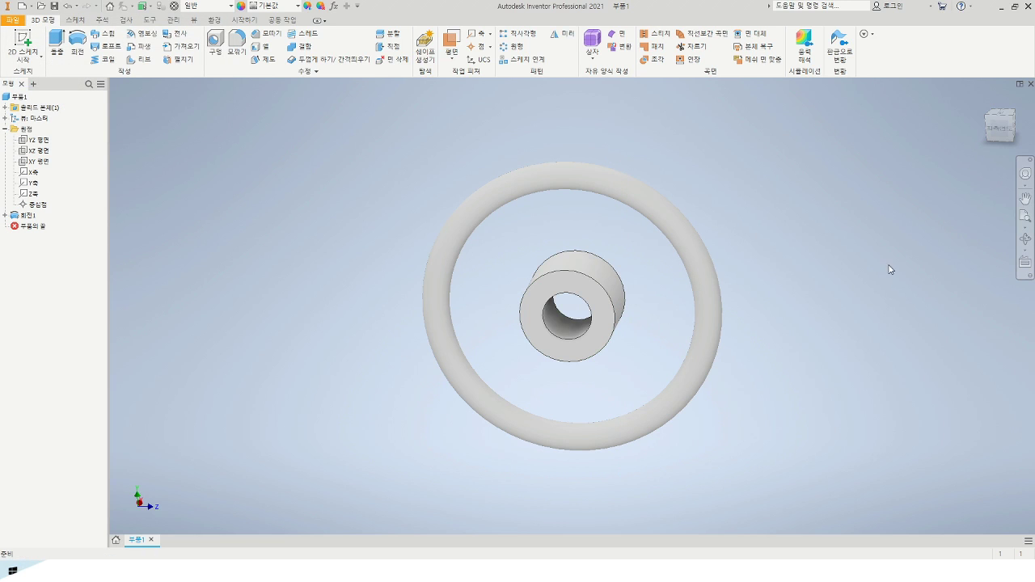
Start a 2D sketch on the XZ plane through the hub and rim, and slice the model graphics at that plane.
click(1000, 129)
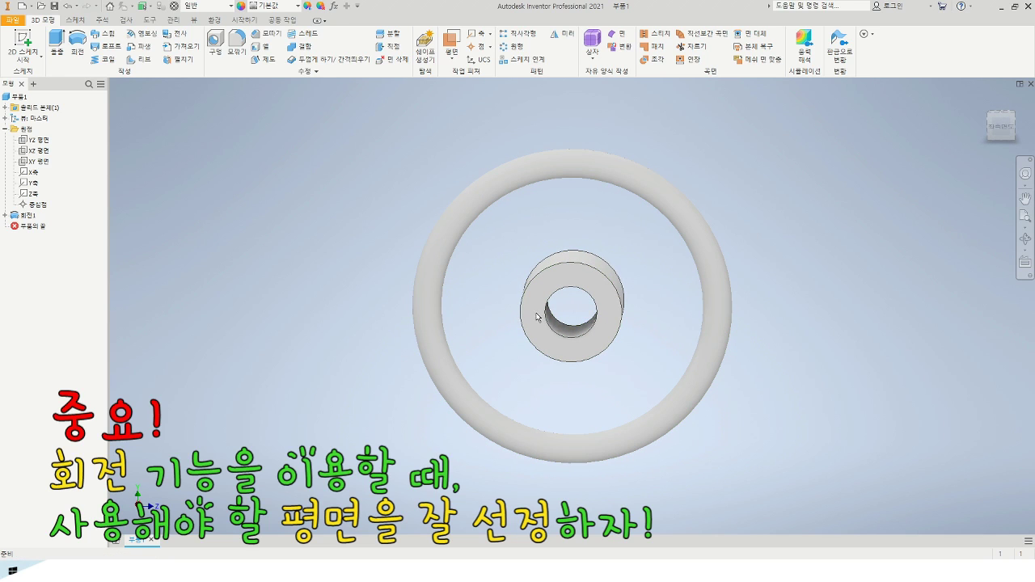
click(33, 151)
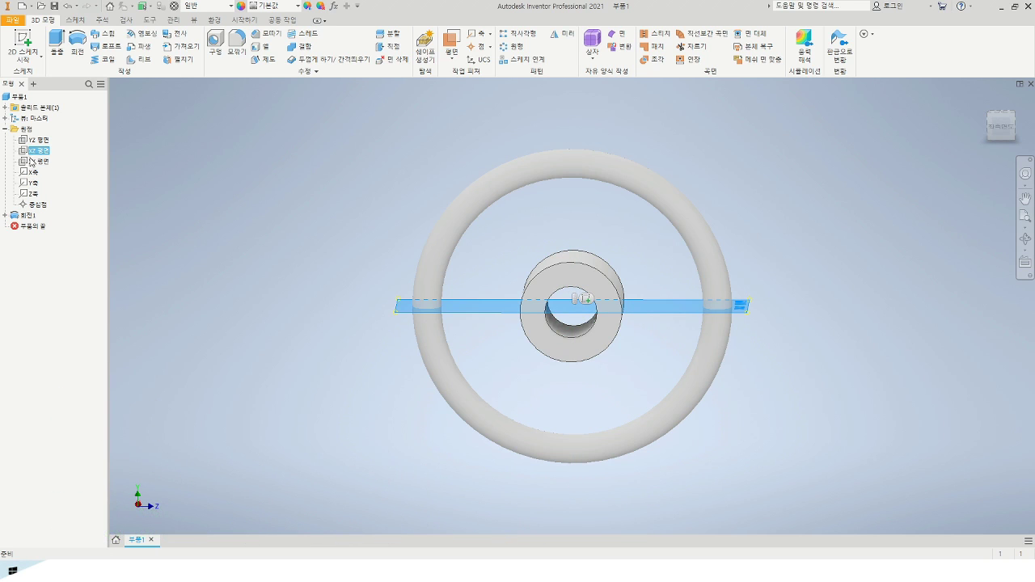
shift+middle_drag(751, 456, 746, 444)
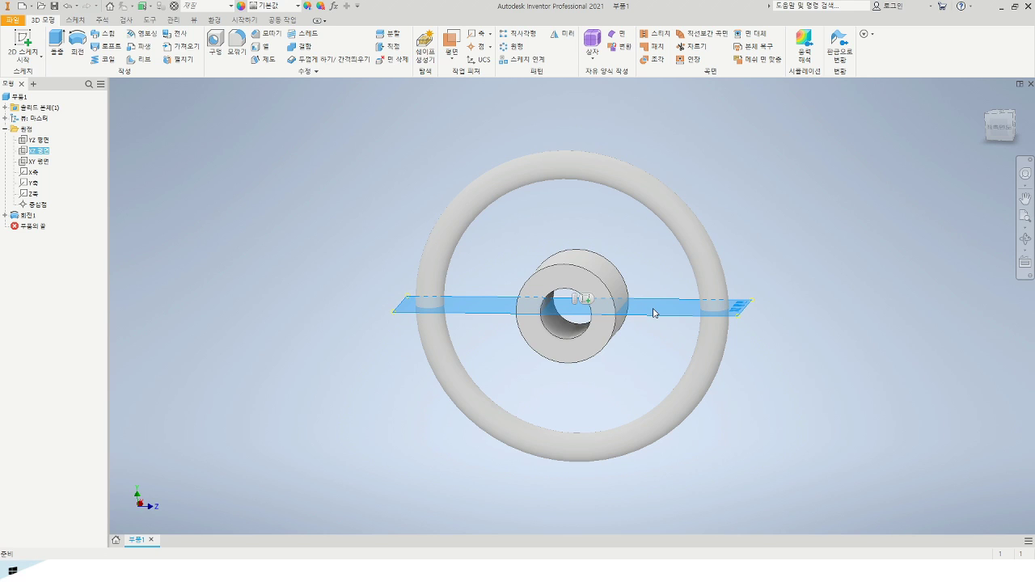
shift+middle_drag(671, 318, 615, 307)
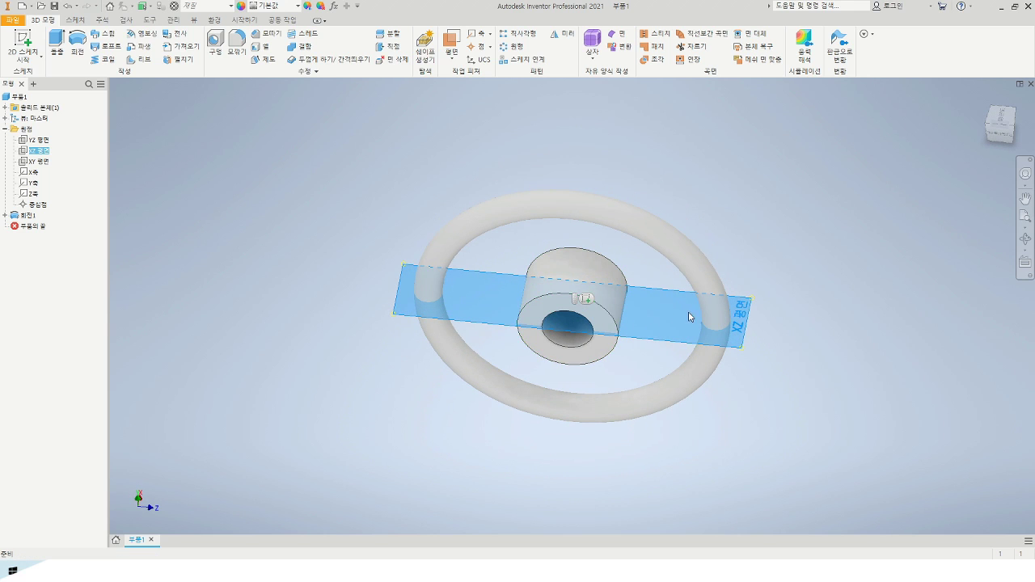
click(28, 48)
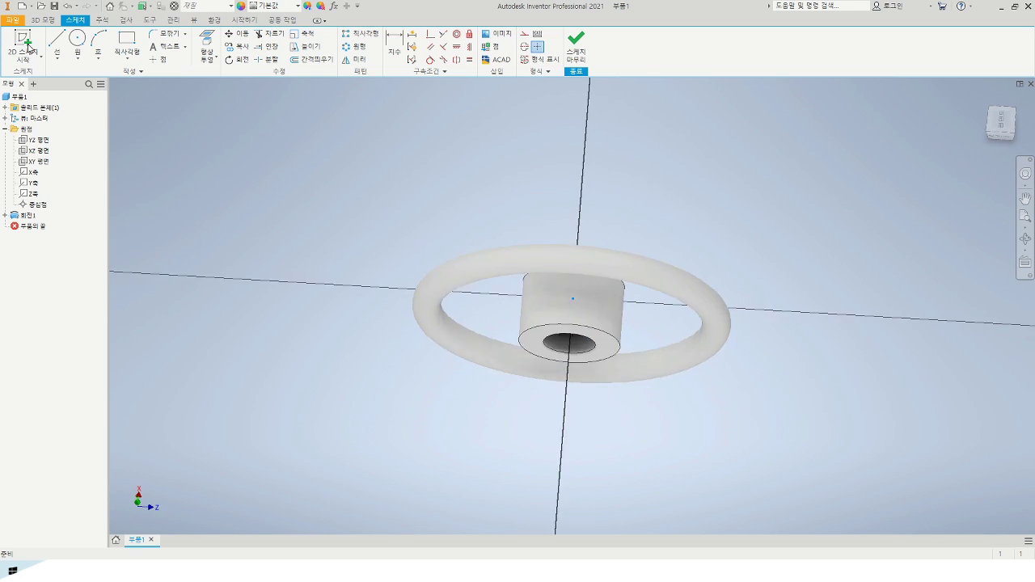
key(F7)
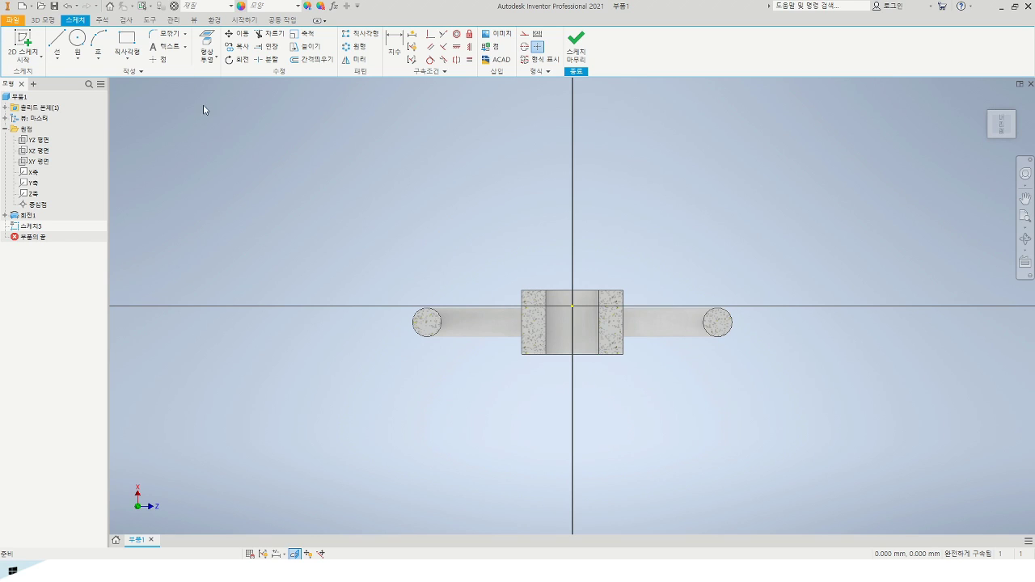
Draw a horizontal line about 11 mm long from the hub's outer edge toward the rim section and make it a centerline.
click(57, 47)
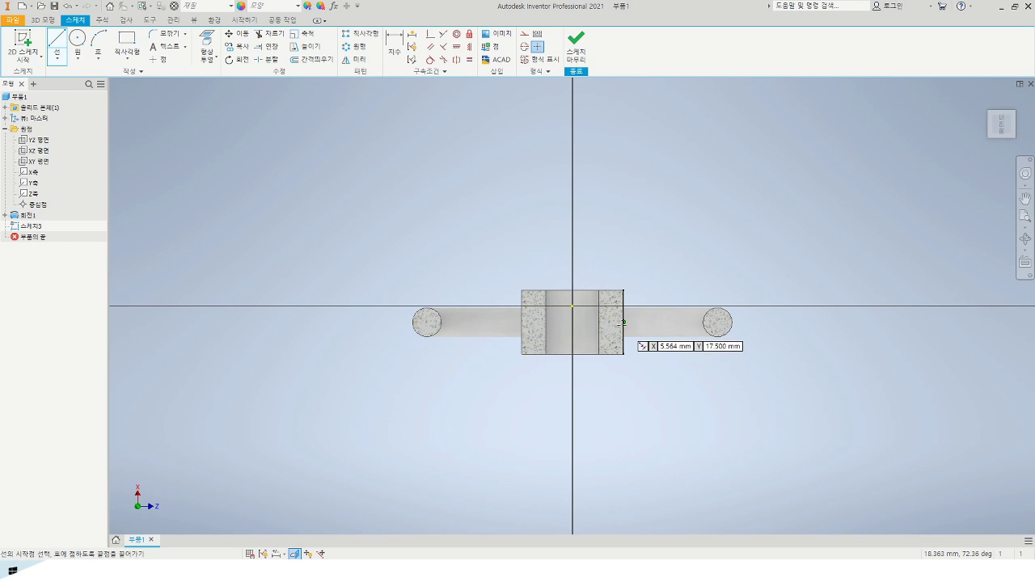
click(622, 321)
scroll(651, 322, up, 5)
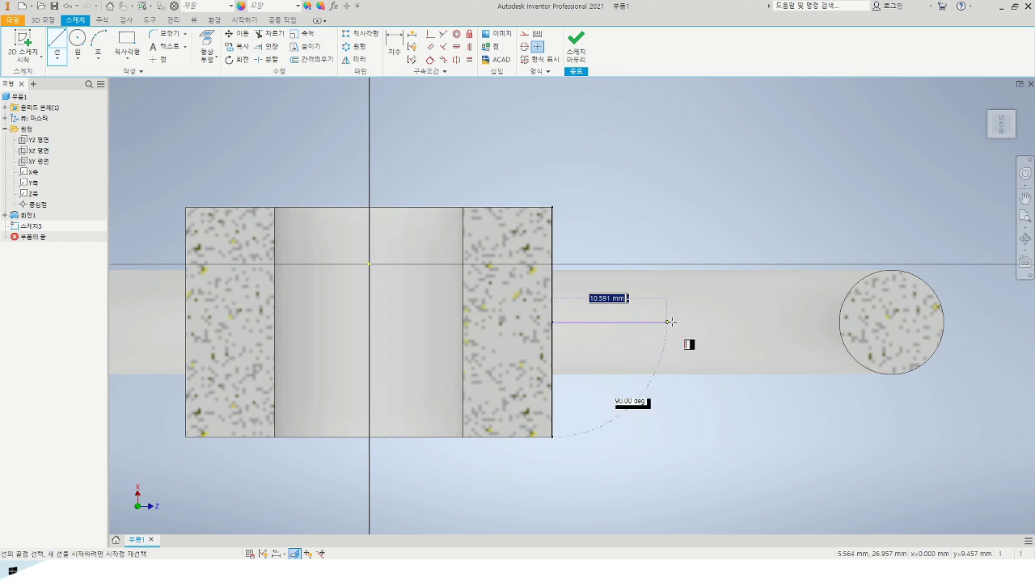
click(672, 323)
key(Escape)
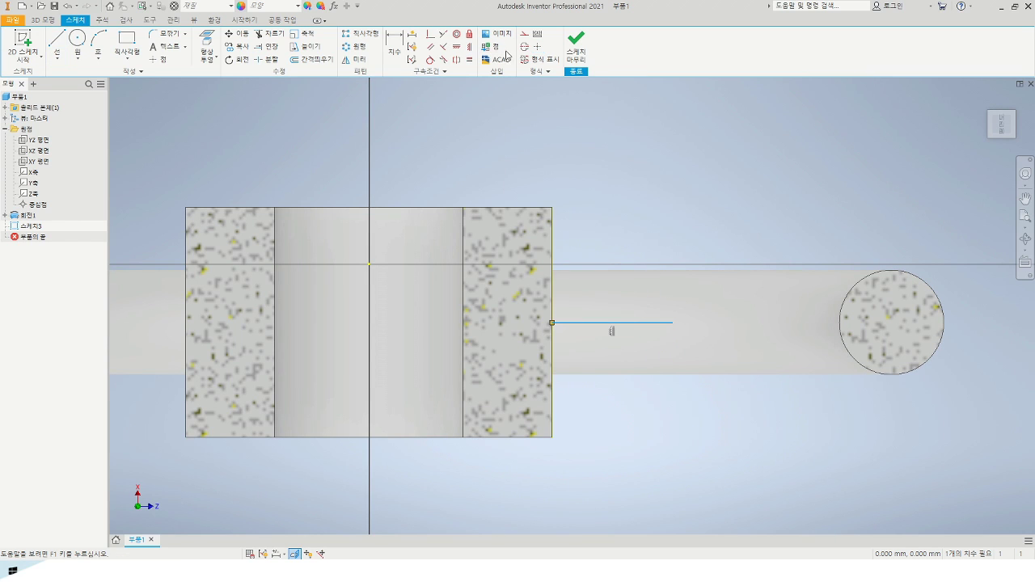
click(525, 46)
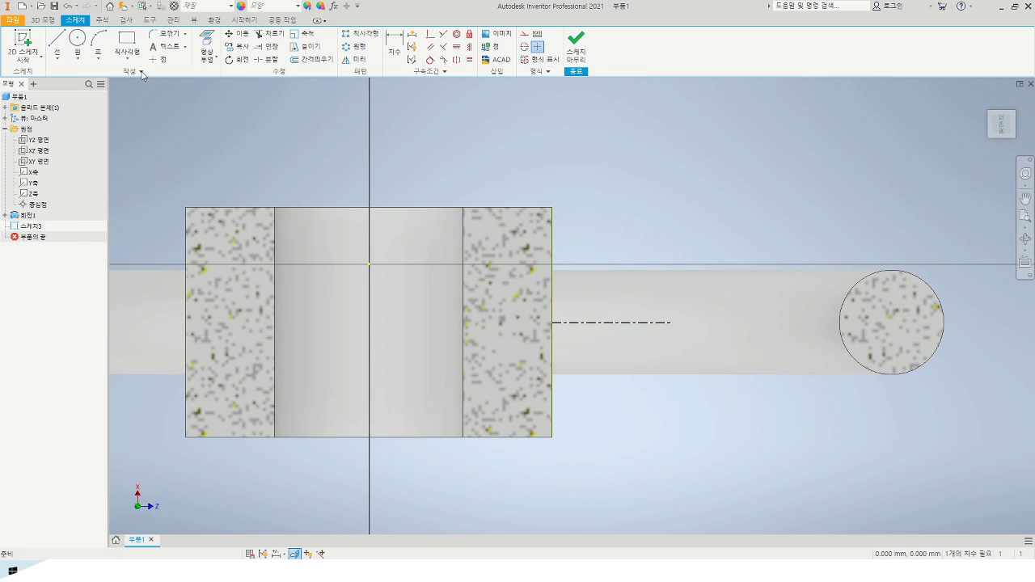
Draw a thin rectangle along the centerline, from inside the hub wall to inside the rim section.
click(126, 44)
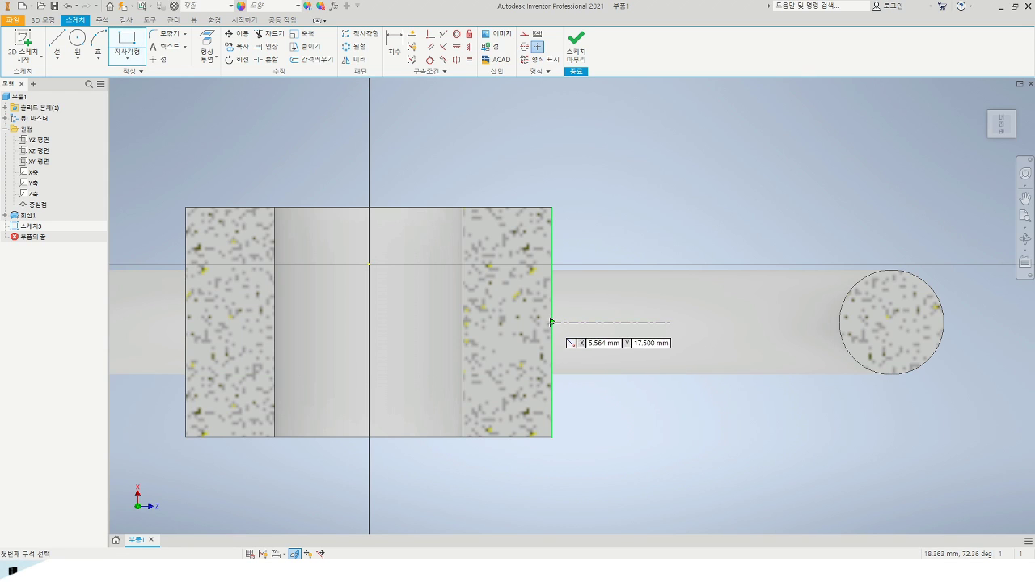
click(531, 321)
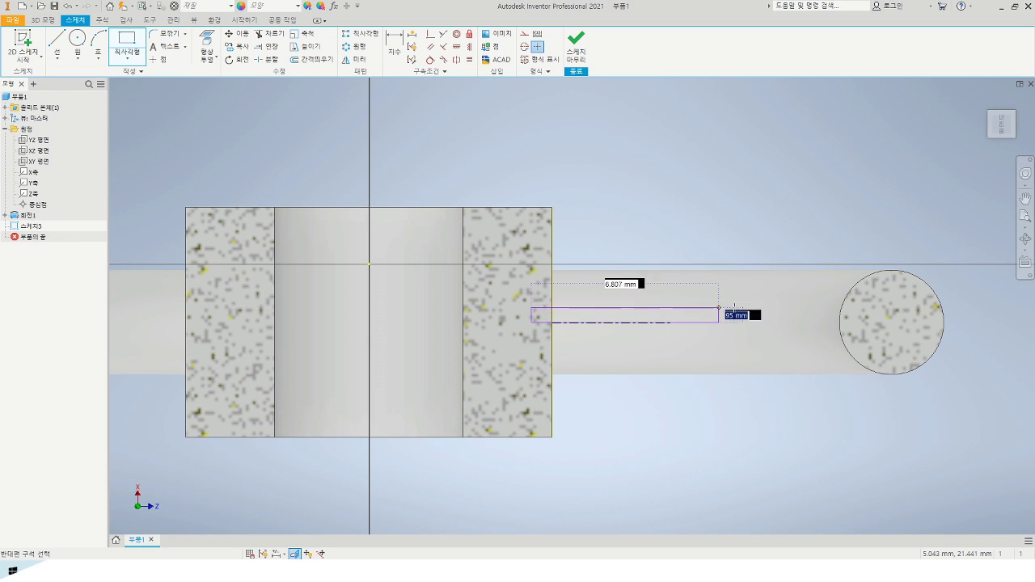
click(867, 308)
key(Escape)
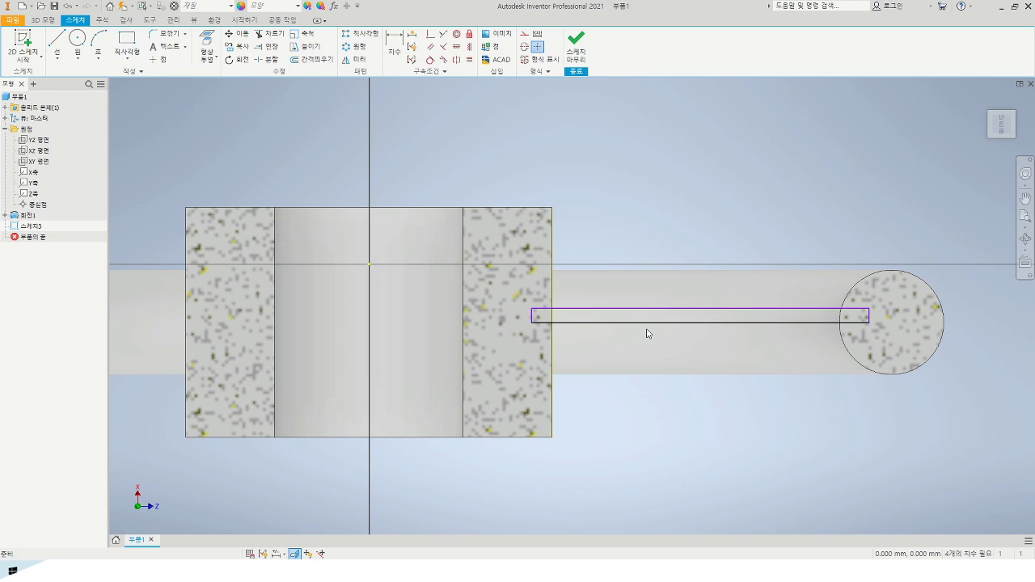
Add an 8 mm diameter dimension between the centerline and the rectangle's upper edge.
key(d)
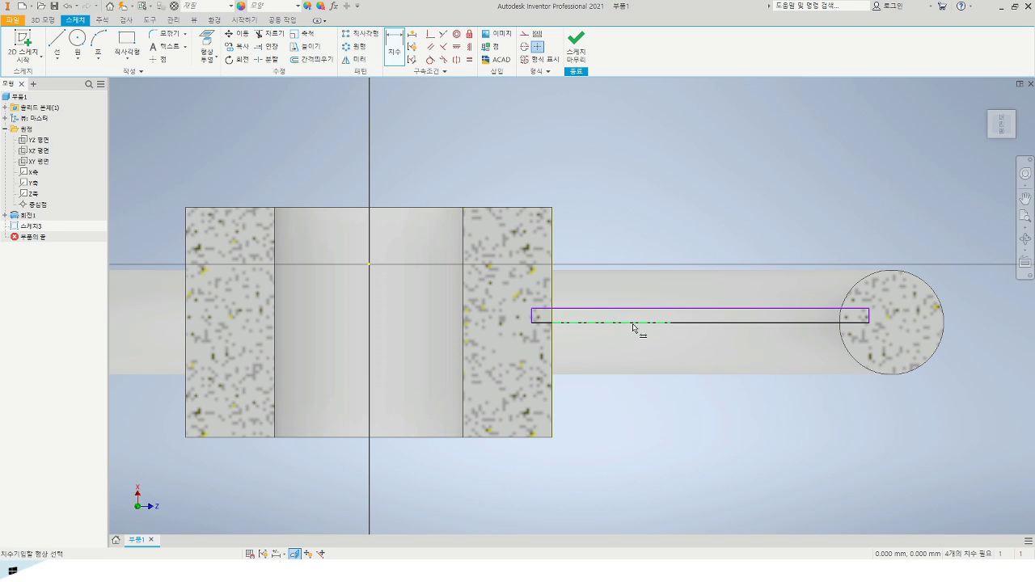
click(637, 316)
click(640, 310)
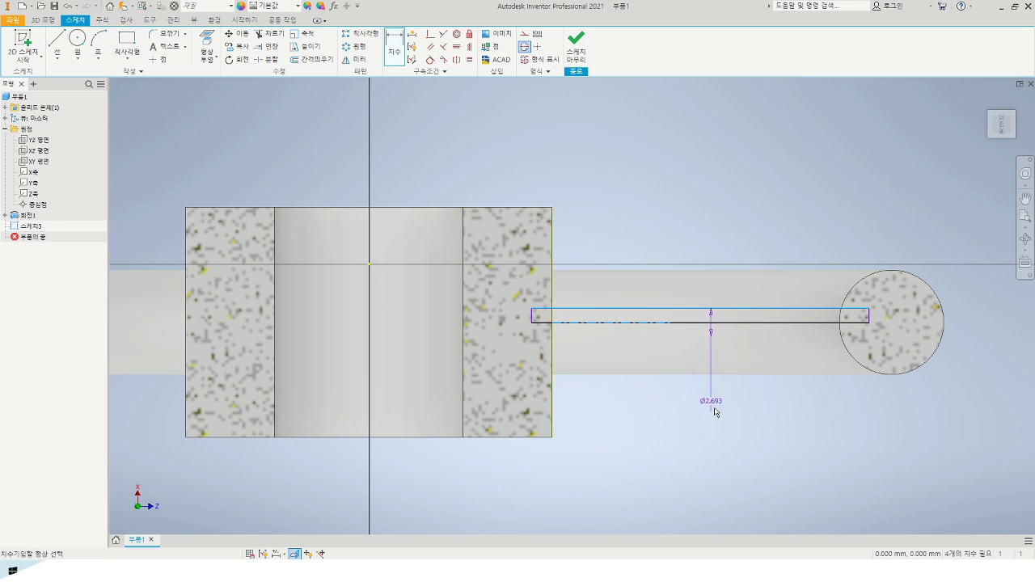
click(720, 432)
text(8)
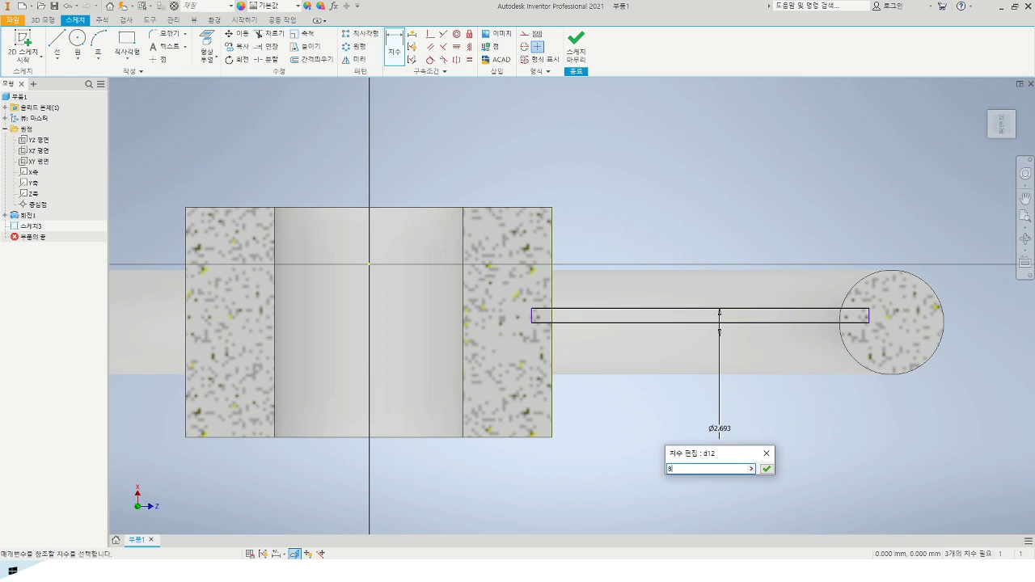
key(Return)
Move the spoke rectangle's inner end edge back to inside the hub wall.
scroll(721, 432, up, 3)
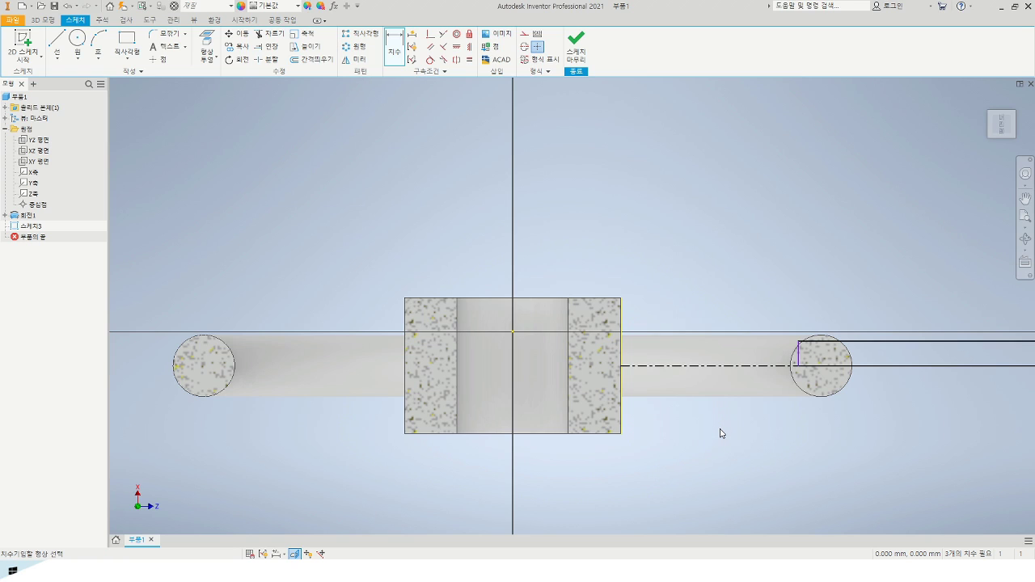
scroll(935, 453, up, 2)
middle_drag(942, 463, 820, 455)
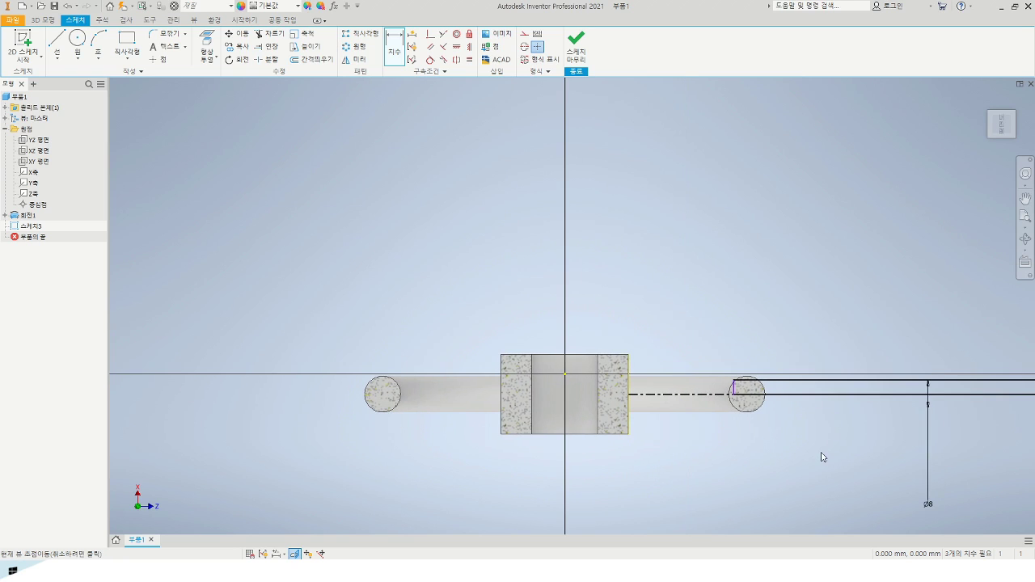
key(Escape)
click(882, 381)
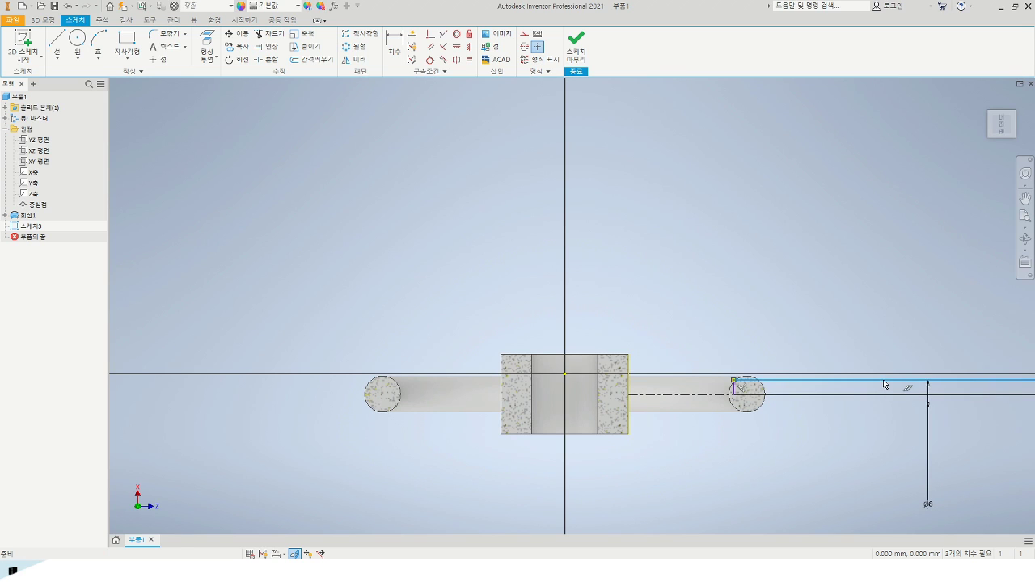
key(d)
key(Escape)
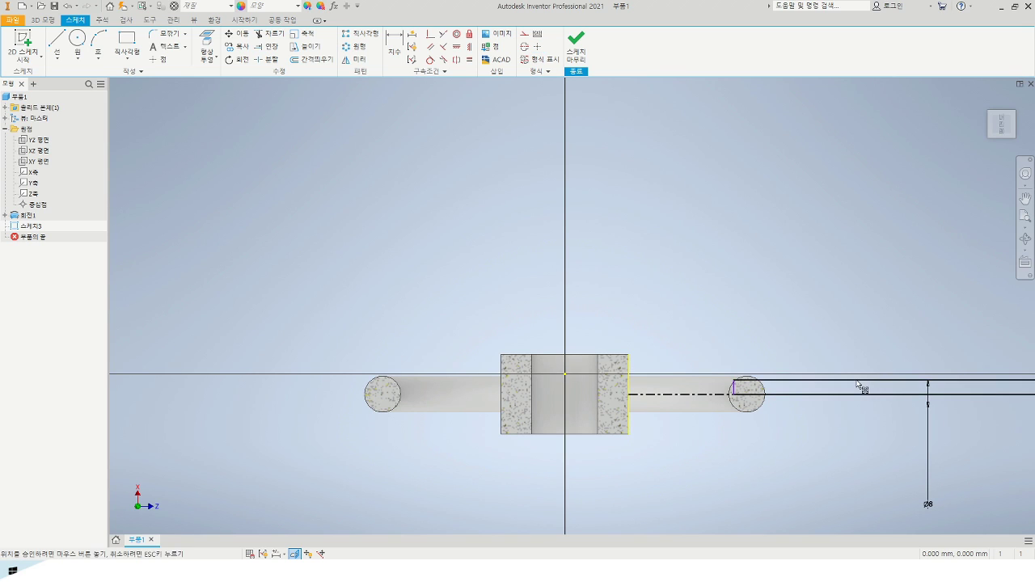
scroll(737, 392, down, 5)
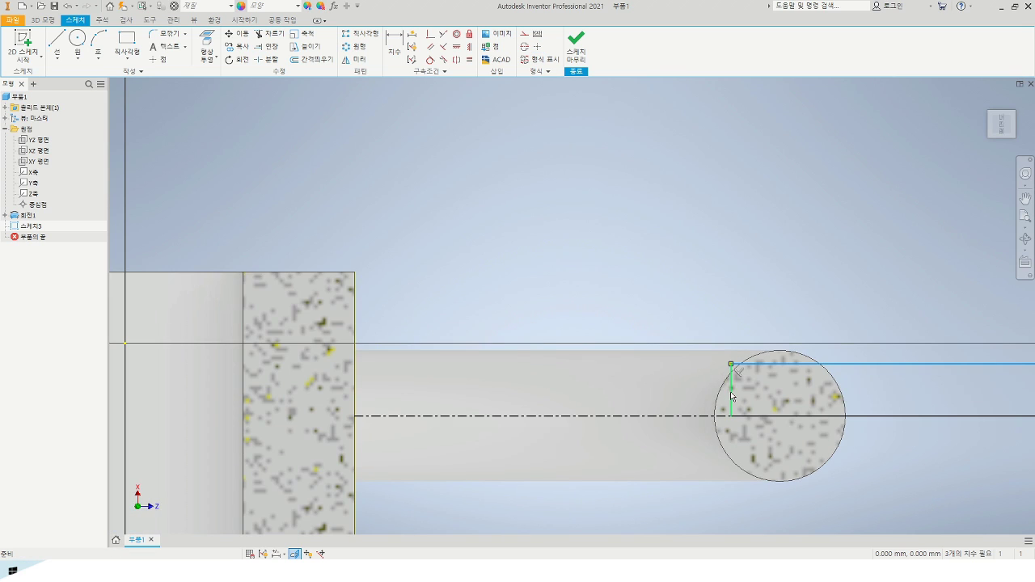
drag(731, 396, 301, 384)
scroll(568, 448, up, 5)
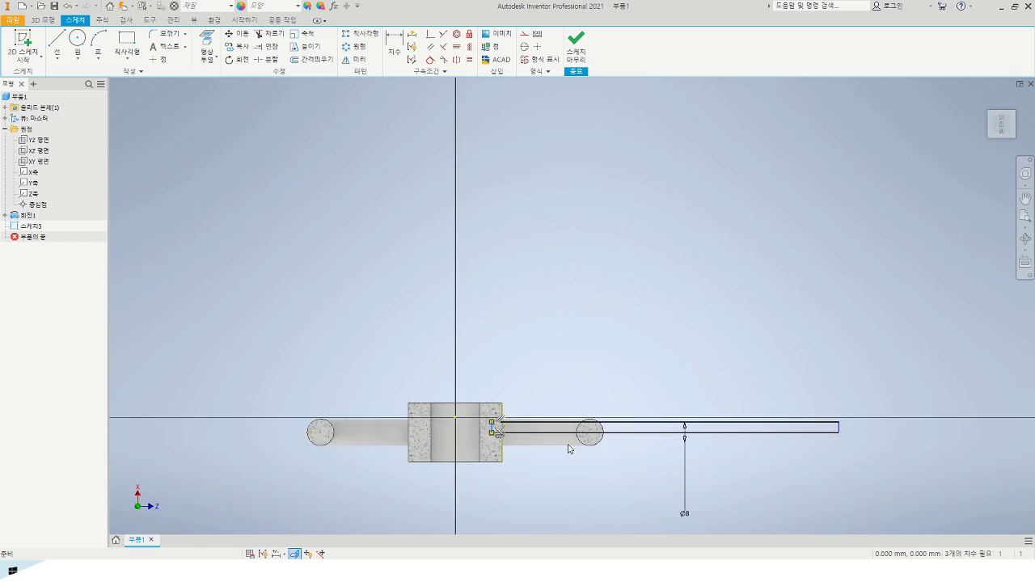
Move the rectangle's far end edge back to inside the rim section.
scroll(569, 449, up, 2)
scroll(728, 434, down, 5)
drag(715, 429, 194, 431)
mouse_move(284, 486)
middle_down()
mouse_move(466, 499)
mouse_move(536, 490)
mouse_move(568, 412)
middle_up()
middle_drag(539, 455, 526, 400)
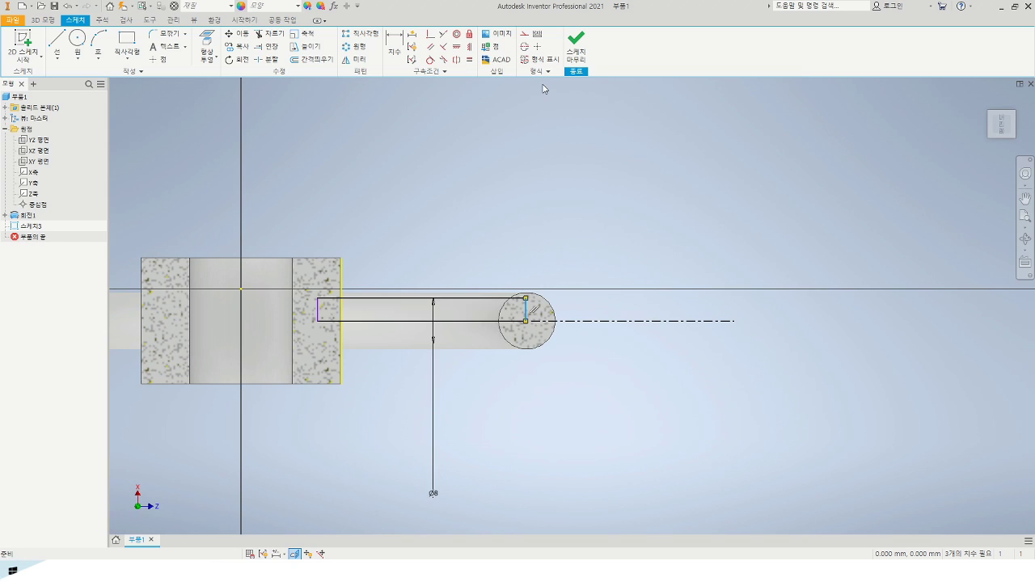
Finish the sketch and revolve the rectangle a full 360 degrees about the centerline, joining the round spoke to the hub and rim.
click(579, 56)
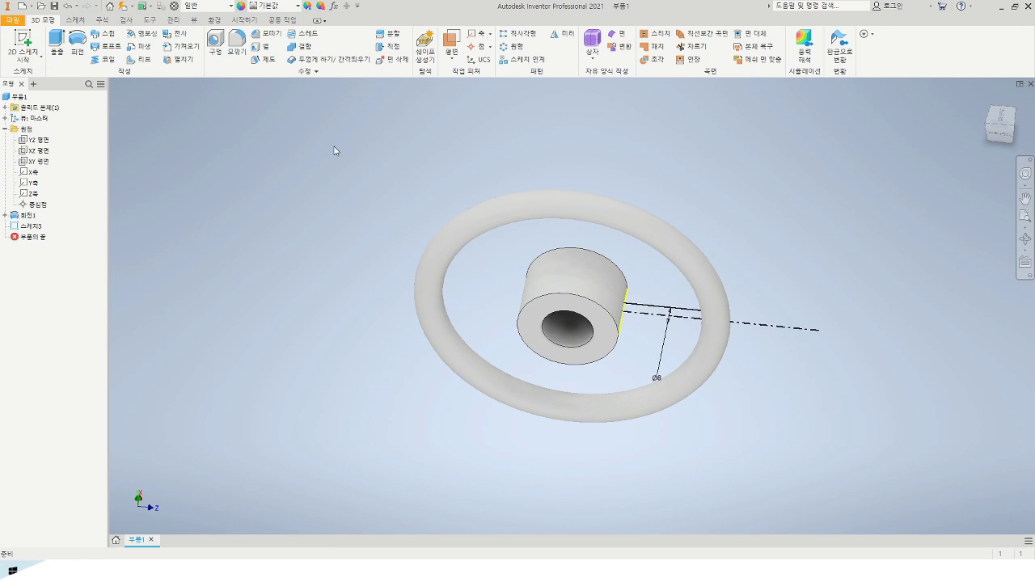
click(79, 50)
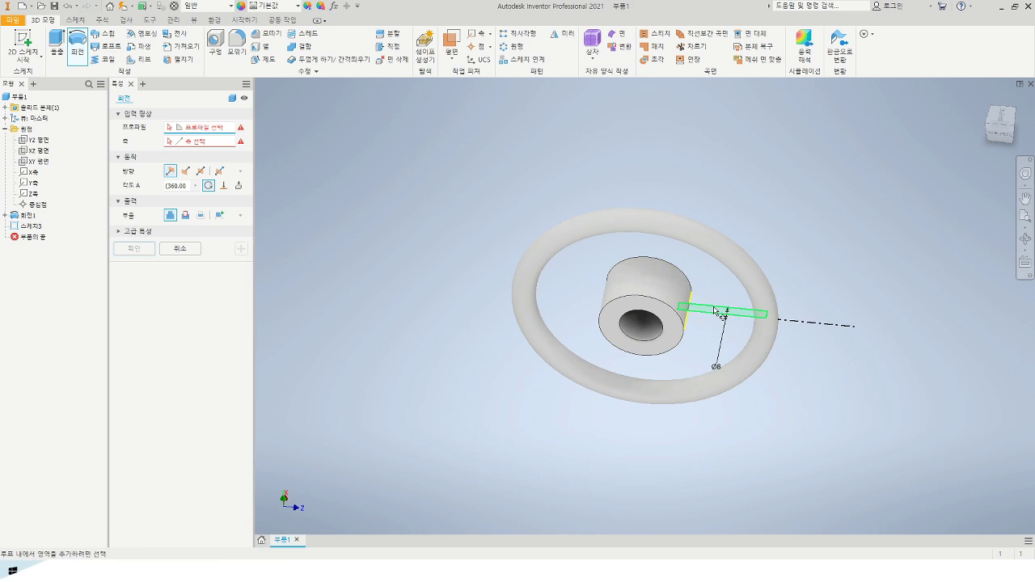
click(715, 311)
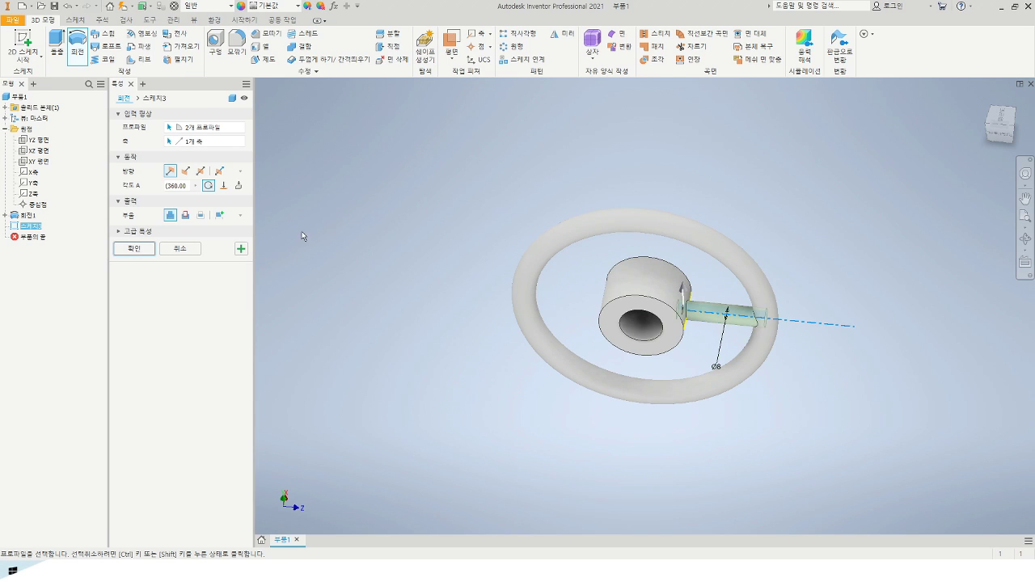
click(134, 249)
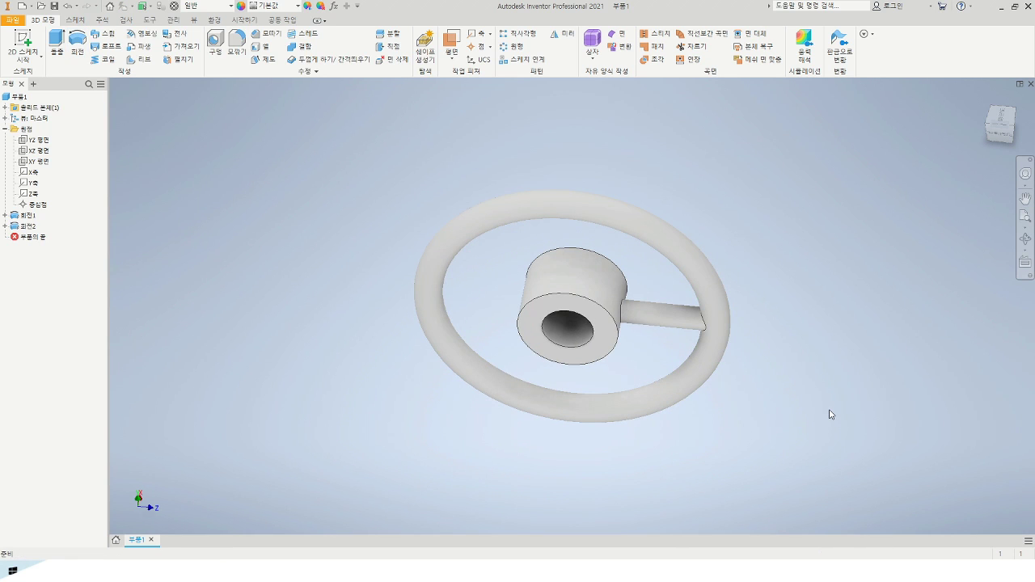
Examine the spoke's connection to the hub and rim from isometric, angled and front views.
key(F6)
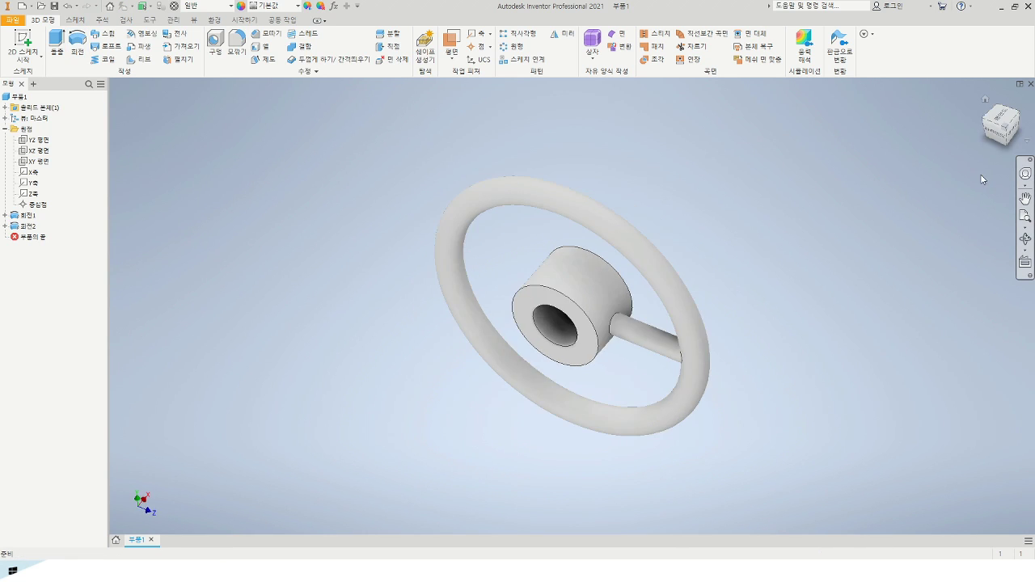
shift+middle_drag(873, 300, 926, 245)
scroll(895, 210, up, 3)
shift+middle_drag(895, 208, 901, 208)
middle_click(902, 207)
middle_click(901, 207)
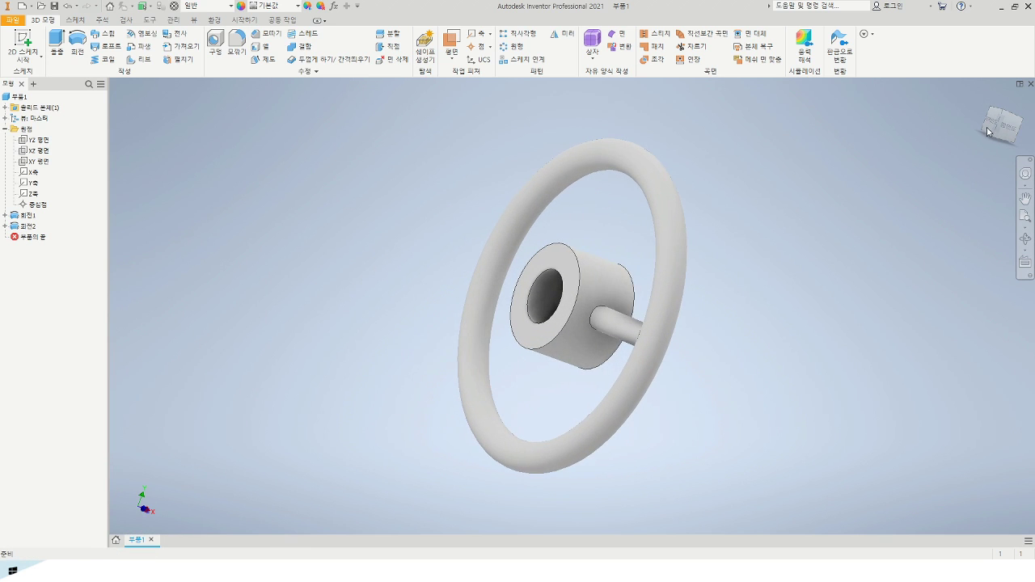
click(1008, 128)
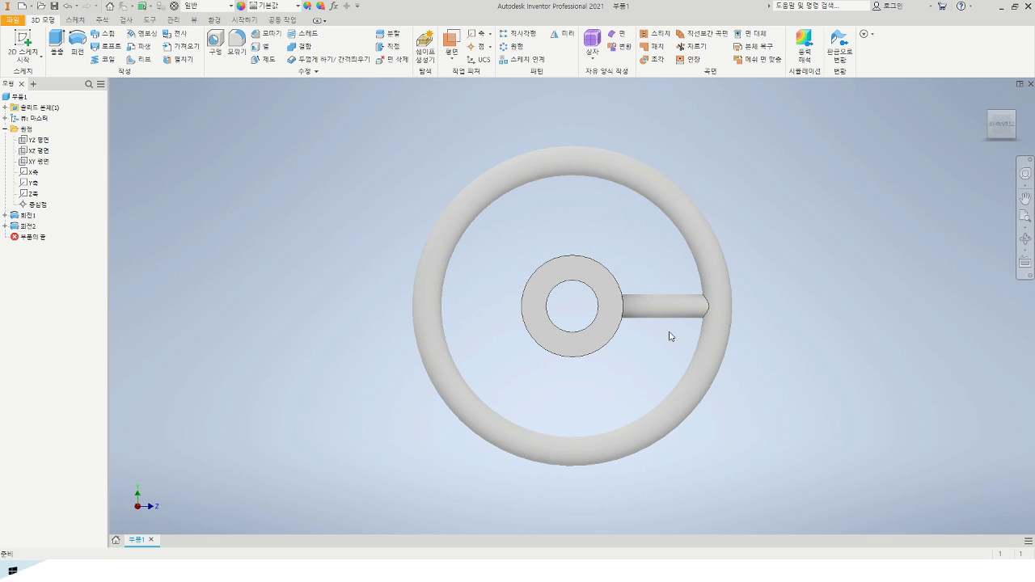
shift+middle_drag(642, 343, 625, 357)
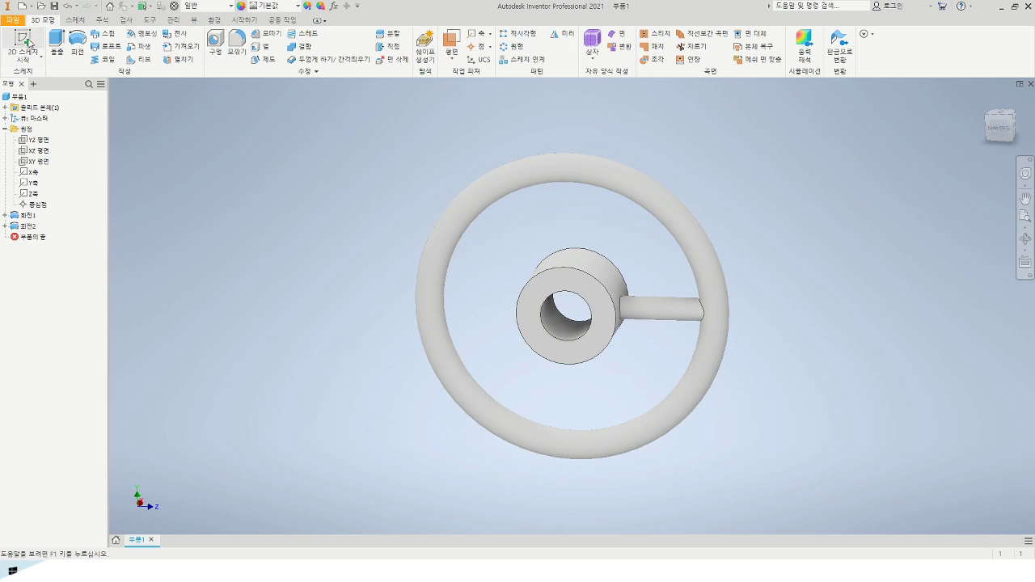
Set up a circular pattern of the revolved spoke around the hub's axis with 7 occurrences over 360 degrees.
click(517, 50)
drag(714, 159, 262, 125)
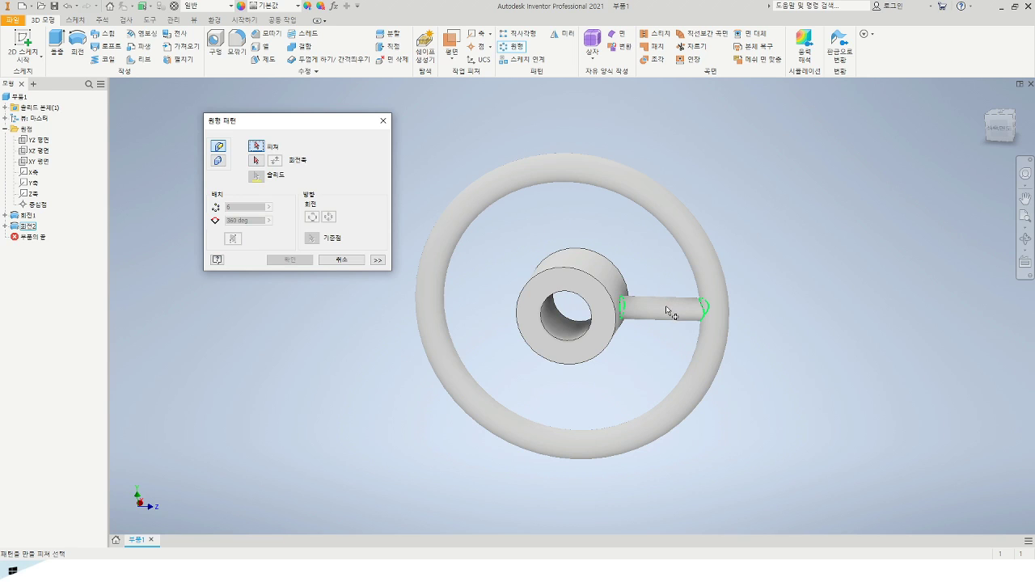
click(24, 228)
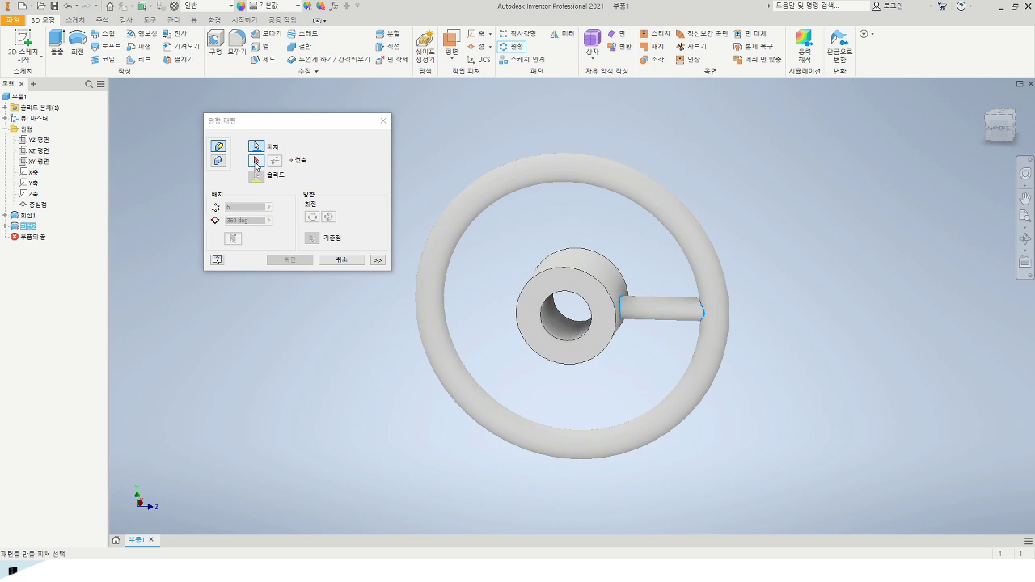
click(255, 161)
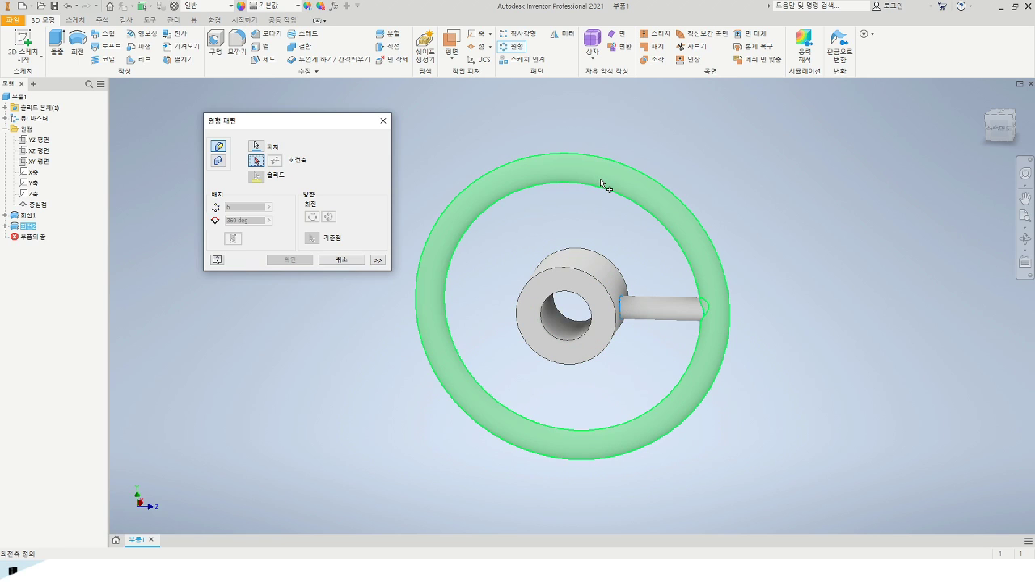
click(565, 274)
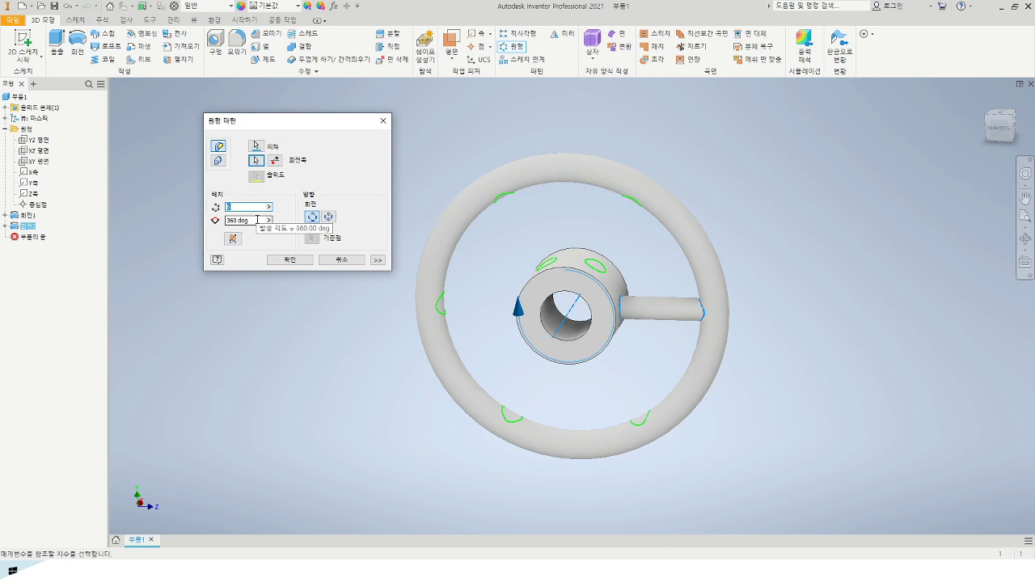
text(7)
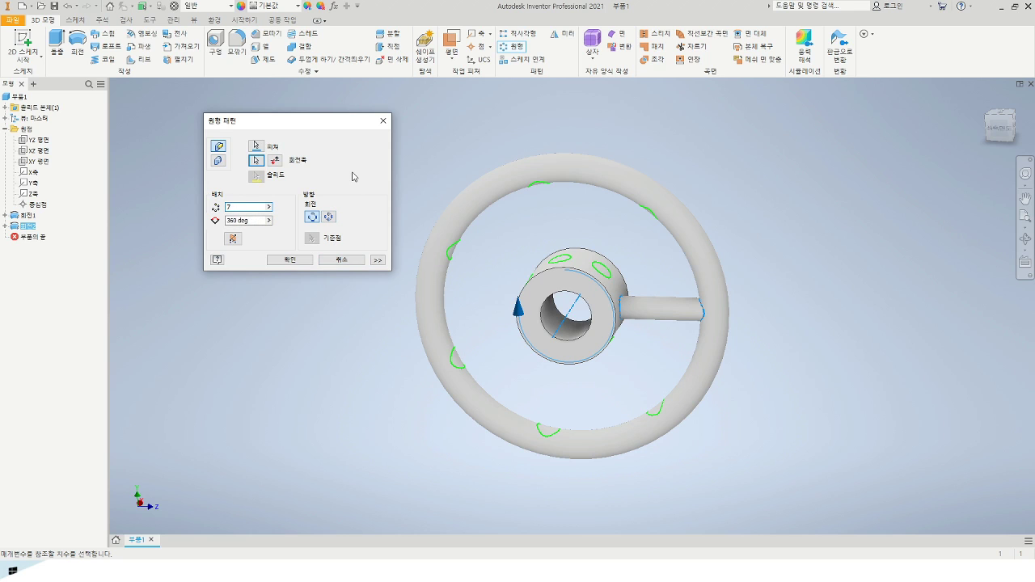
Switch to the Windows Calculator and work out the spoke spacing as 360 divided by 7, then close it.
key(super)
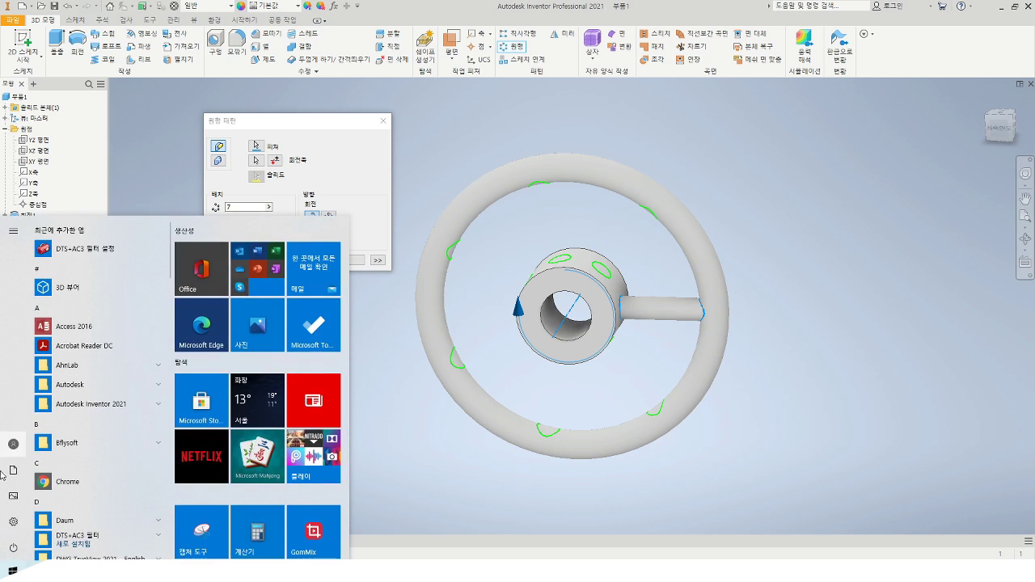
scroll(261, 459, down, 3)
click(258, 451)
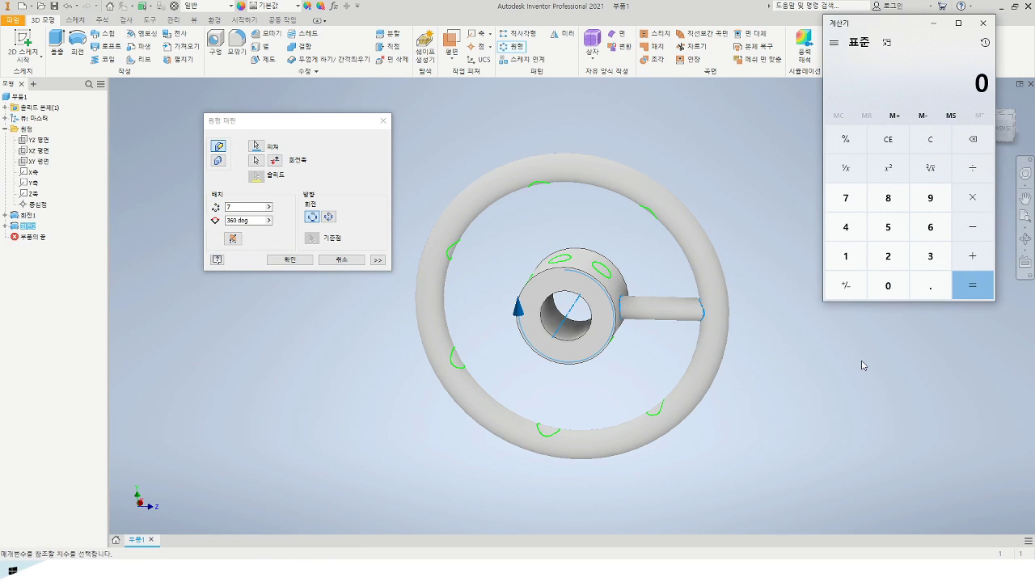
text(360/7)
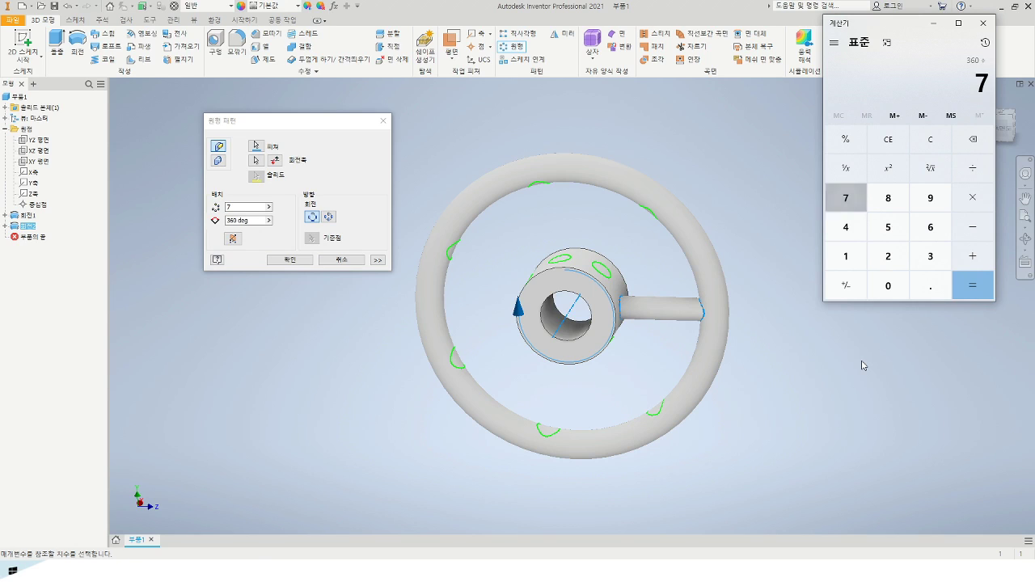
key(Return)
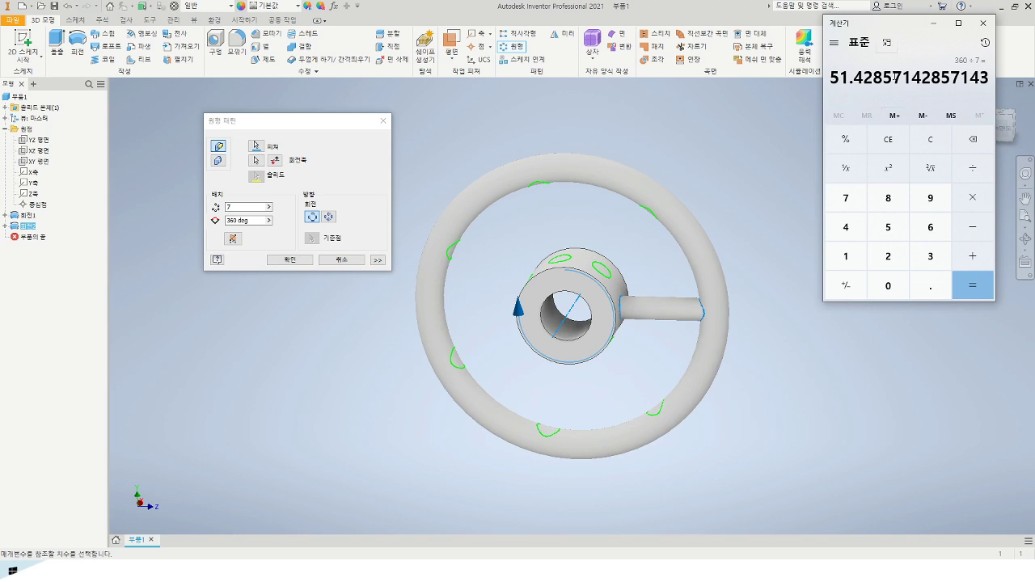
click(983, 23)
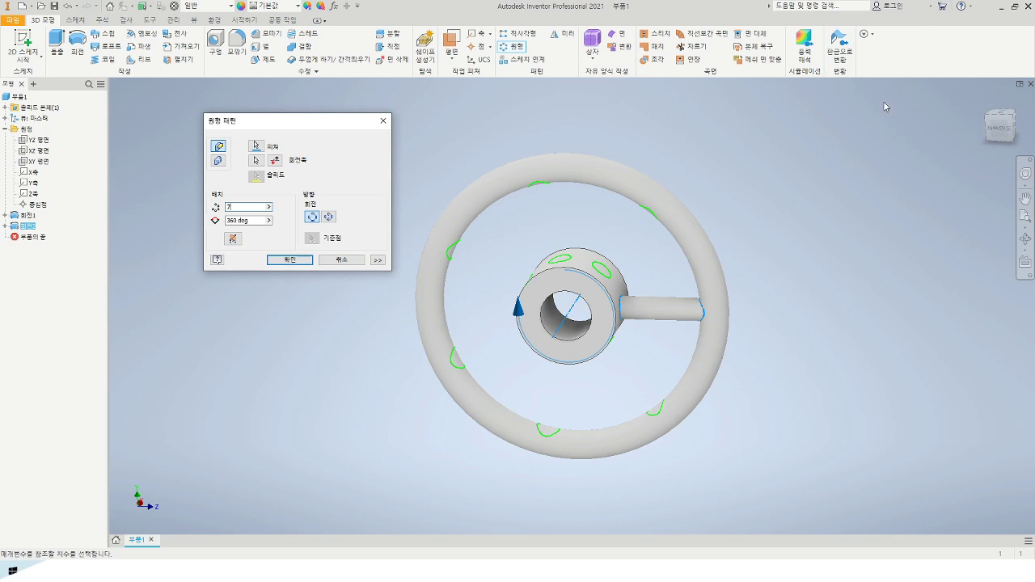
Create the seven-spoke circular pattern and check the wheel from the front and at an angle.
click(290, 260)
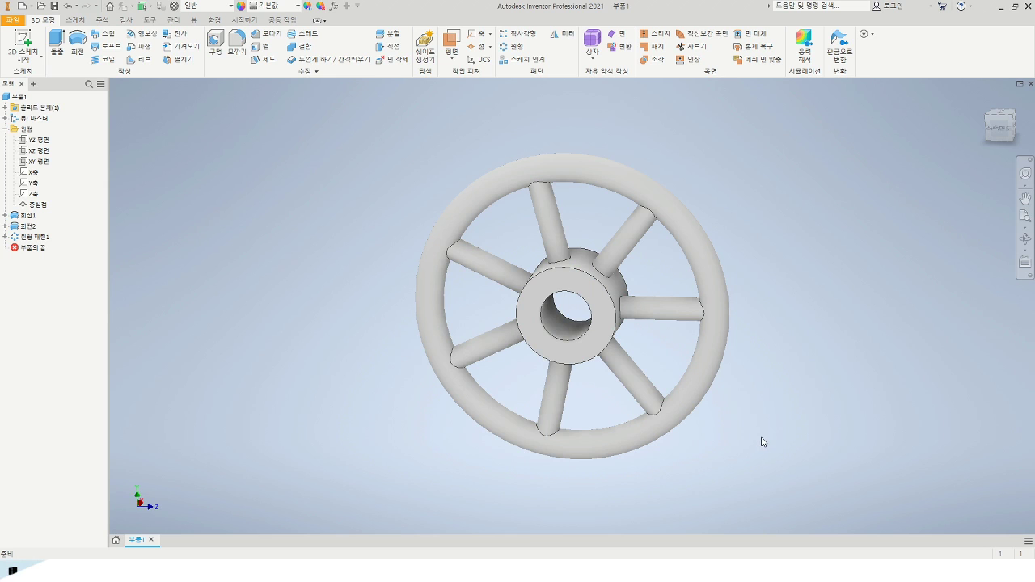
mouse_move(794, 420)
shift+middle_down()
mouse_move(792, 431)
mouse_move(799, 425)
shift+middle_up()
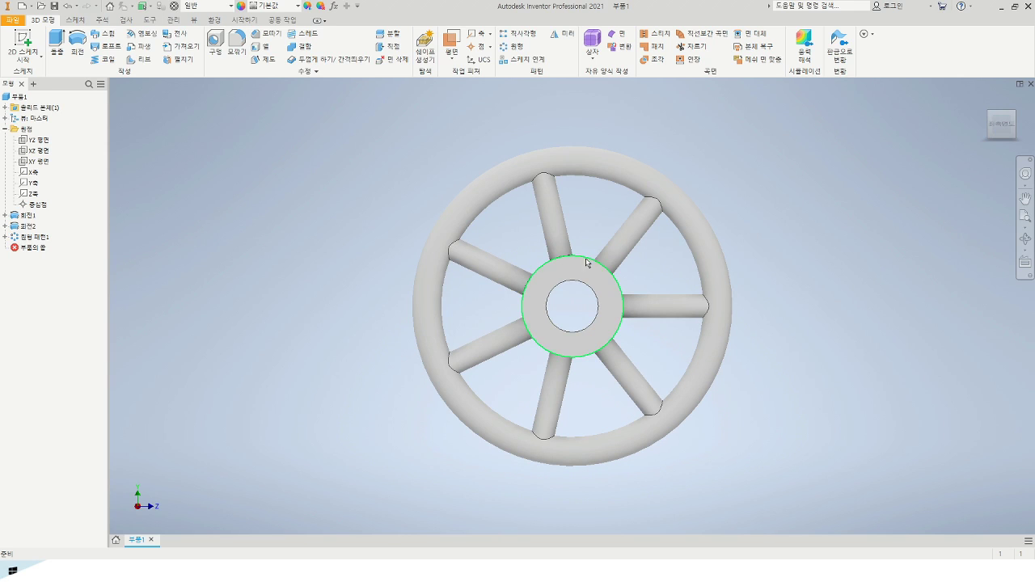
shift+middle_drag(768, 292, 749, 305)
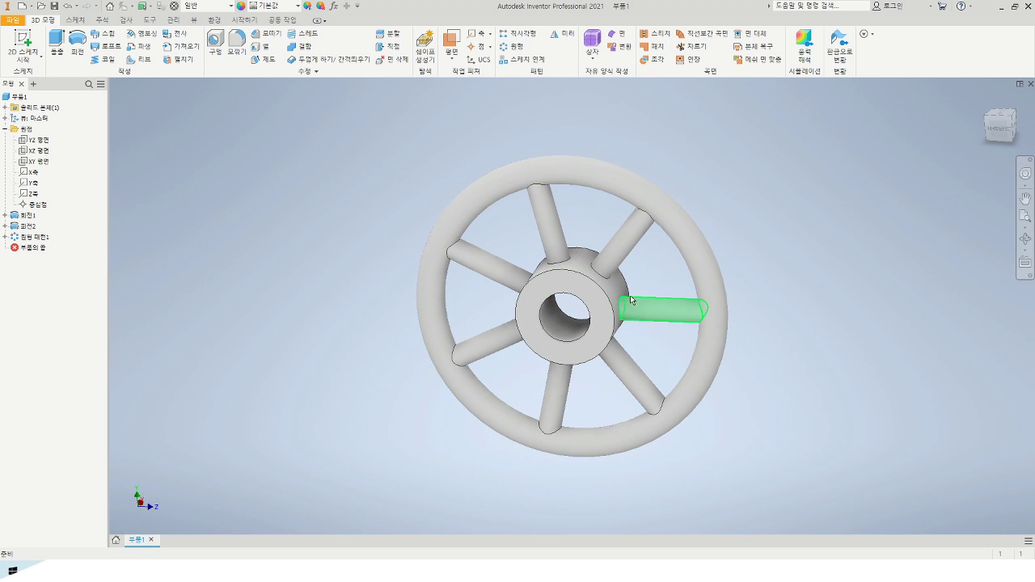
Start a 2D sketch on the hub's flat front face.
click(572, 288)
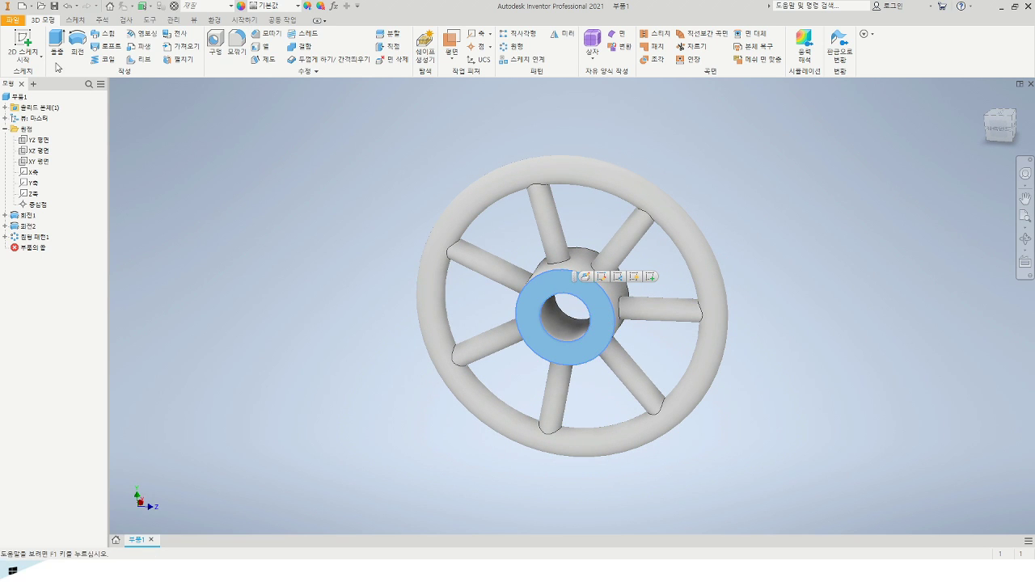
click(25, 41)
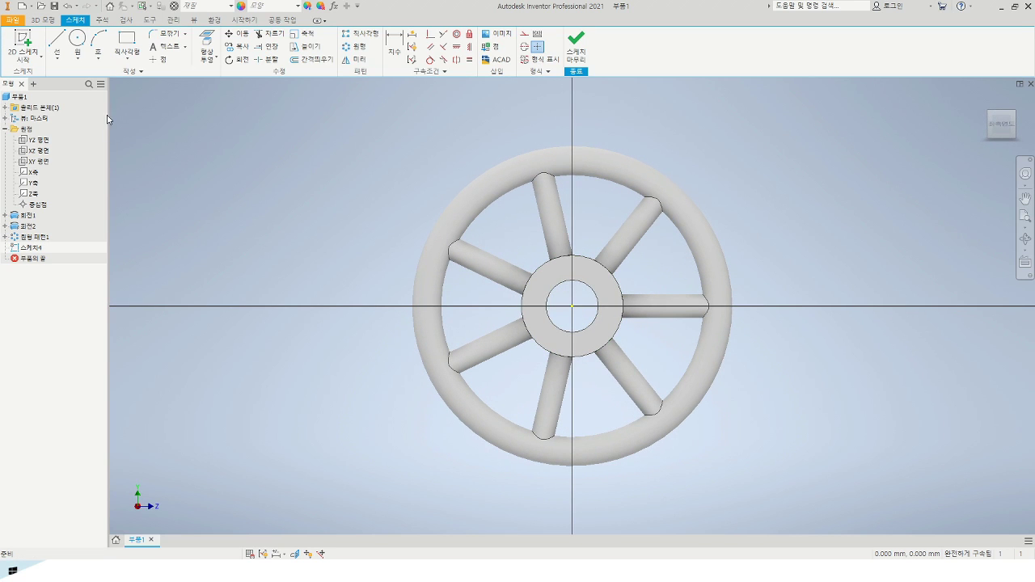
click(126, 42)
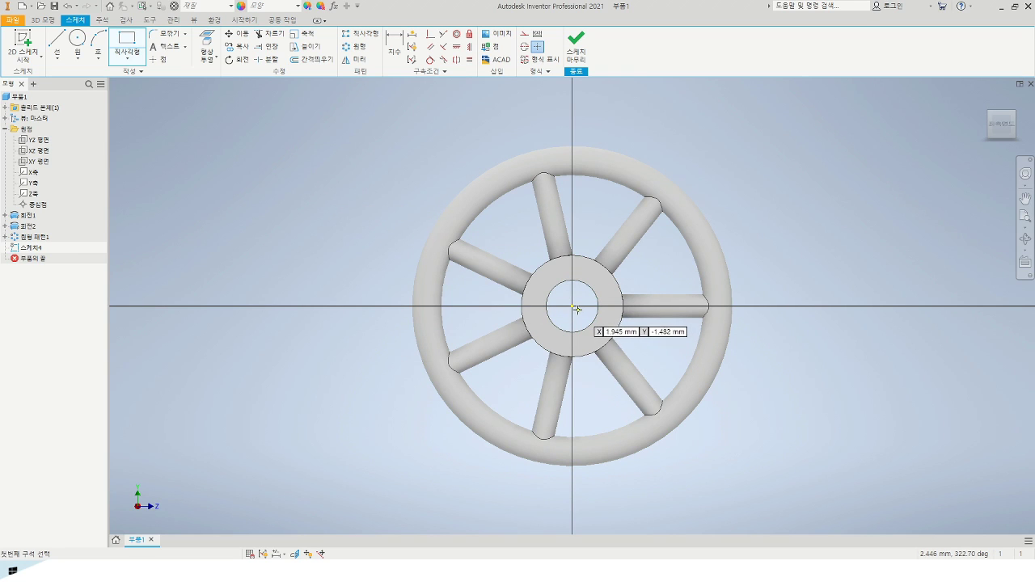
scroll(572, 305, up, 3)
click(542, 238)
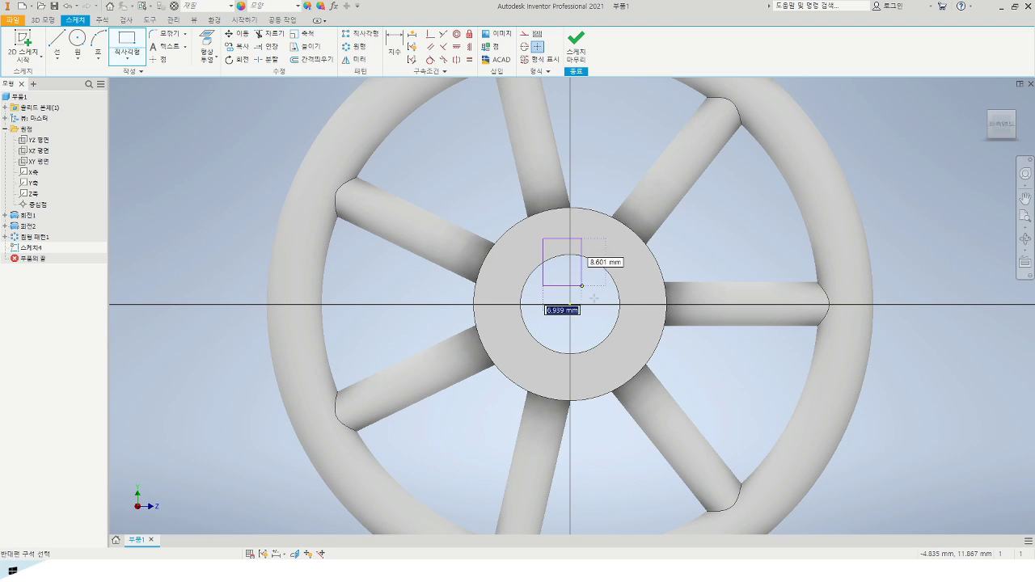
key(Escape)
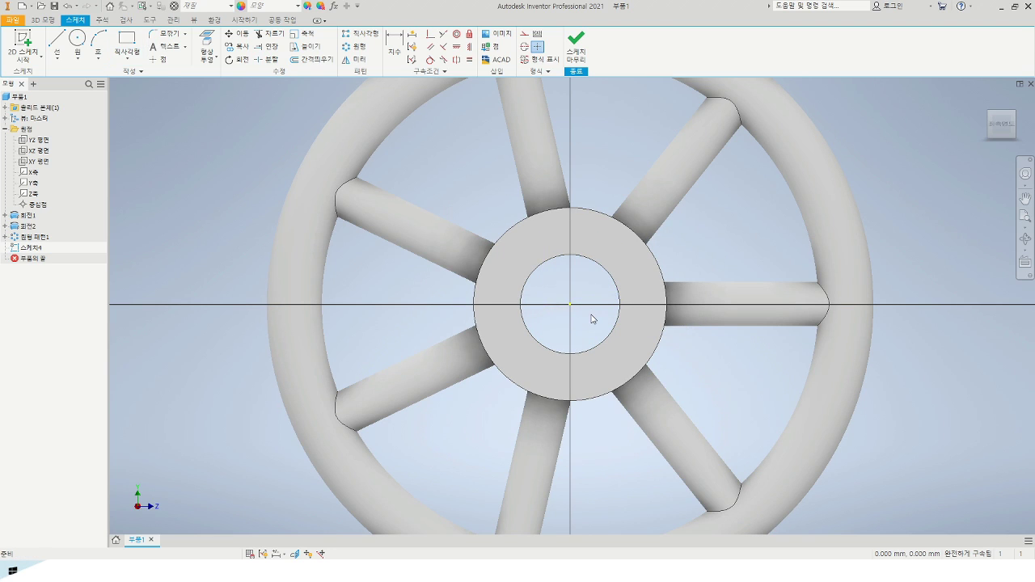
Draw a rectangle about 5 mm wide and 12 mm high from the hub's center up and to the left into the hub wall.
click(570, 304)
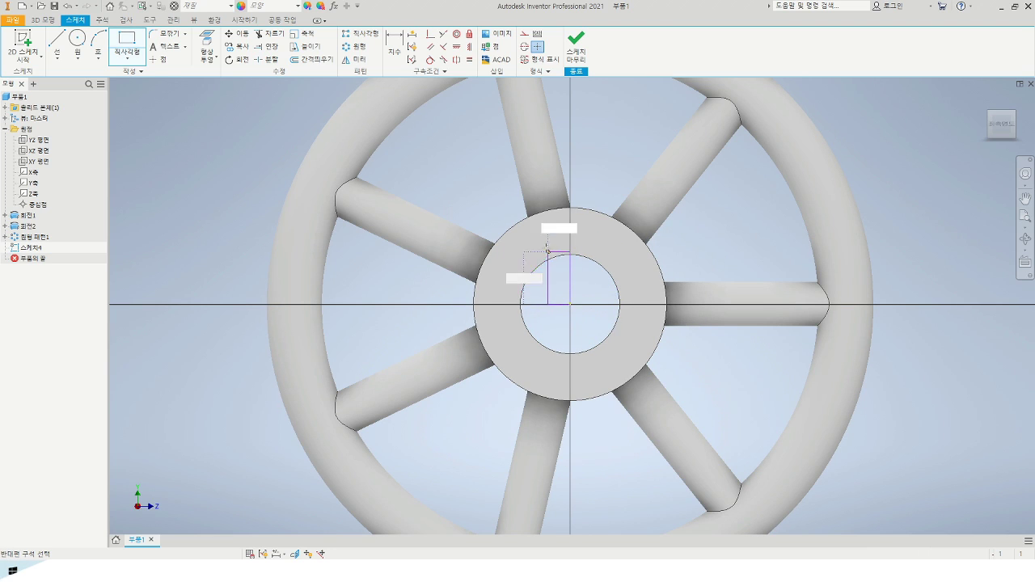
click(542, 236)
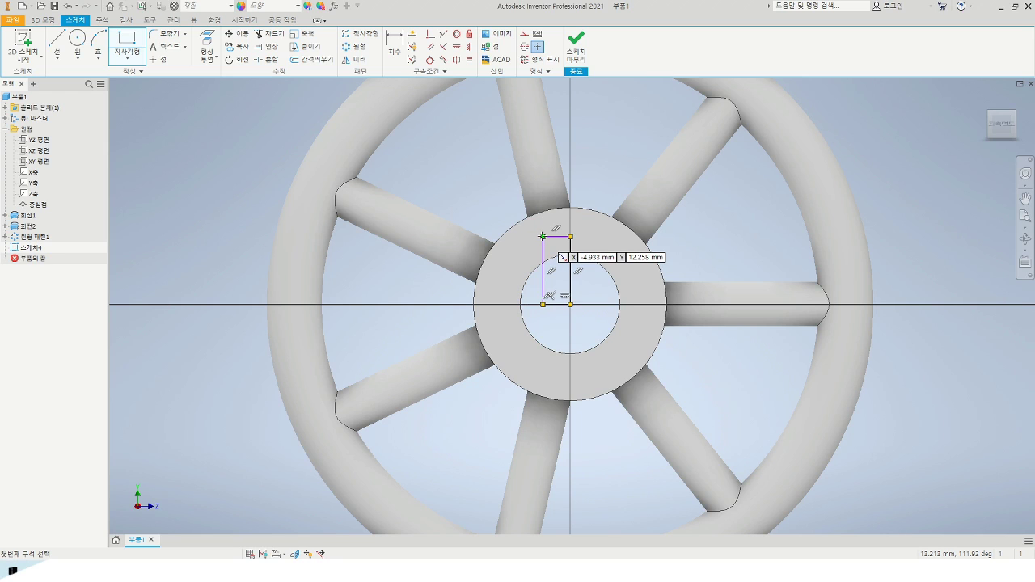
Dimension the width of the keyway rectangle as 4 mm between its two vertical sides.
key(Escape)
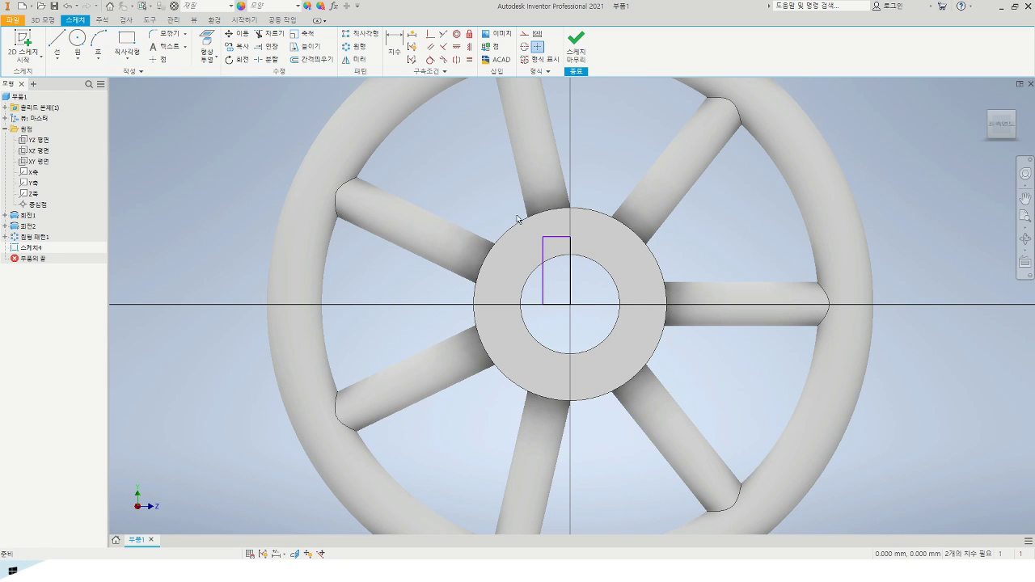
key(d)
click(543, 281)
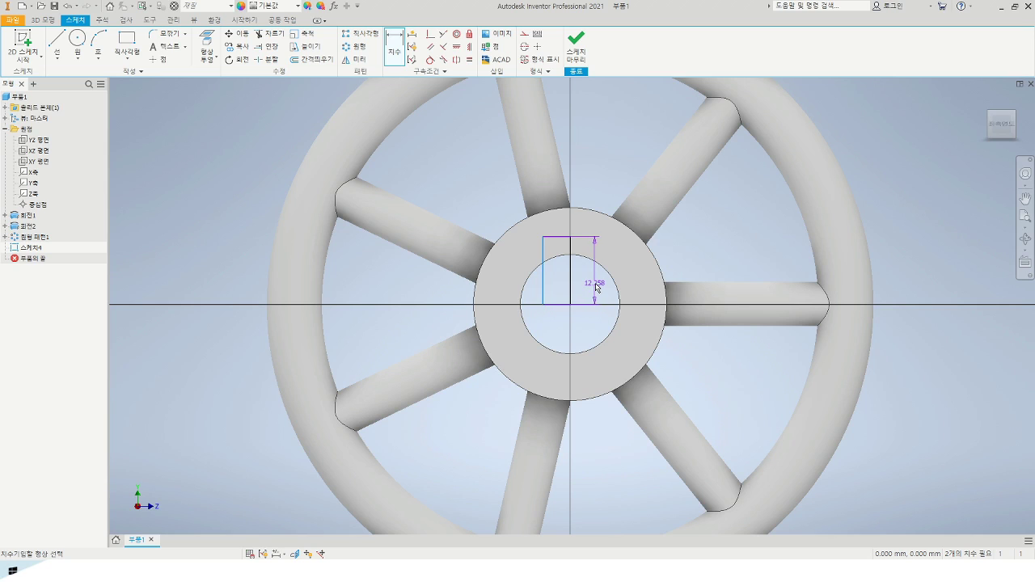
click(570, 287)
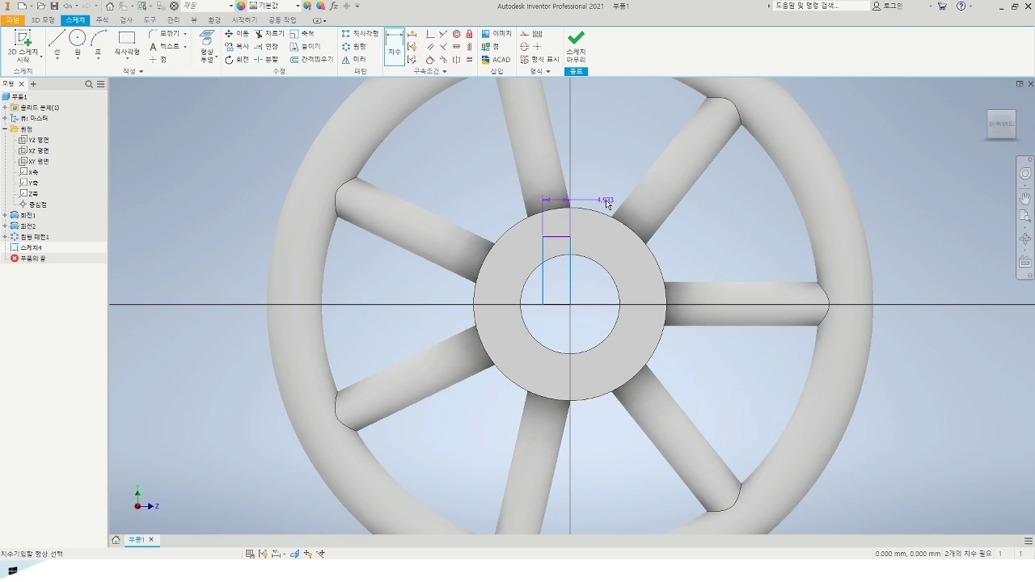
click(607, 204)
text(4)
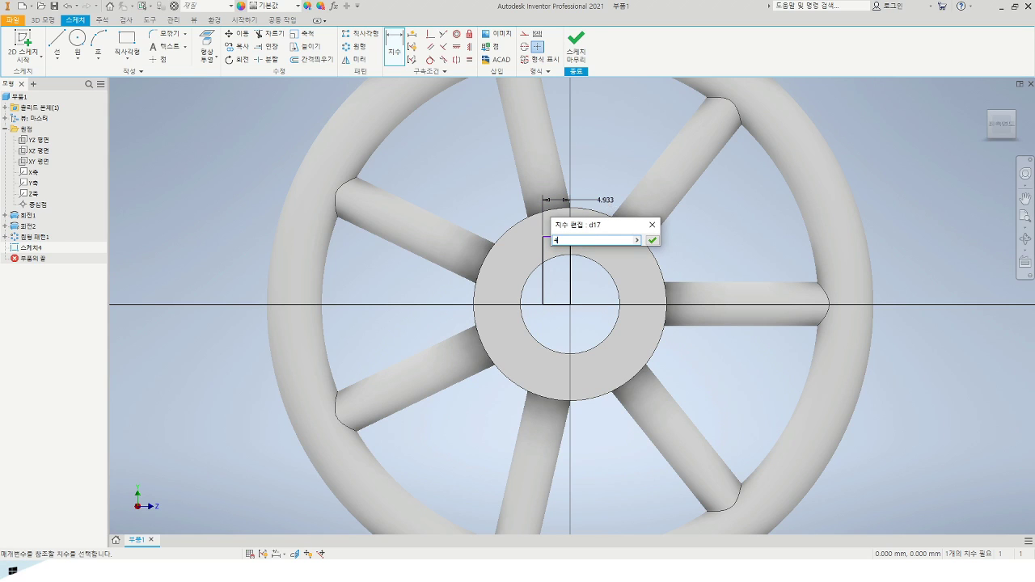
key(Return)
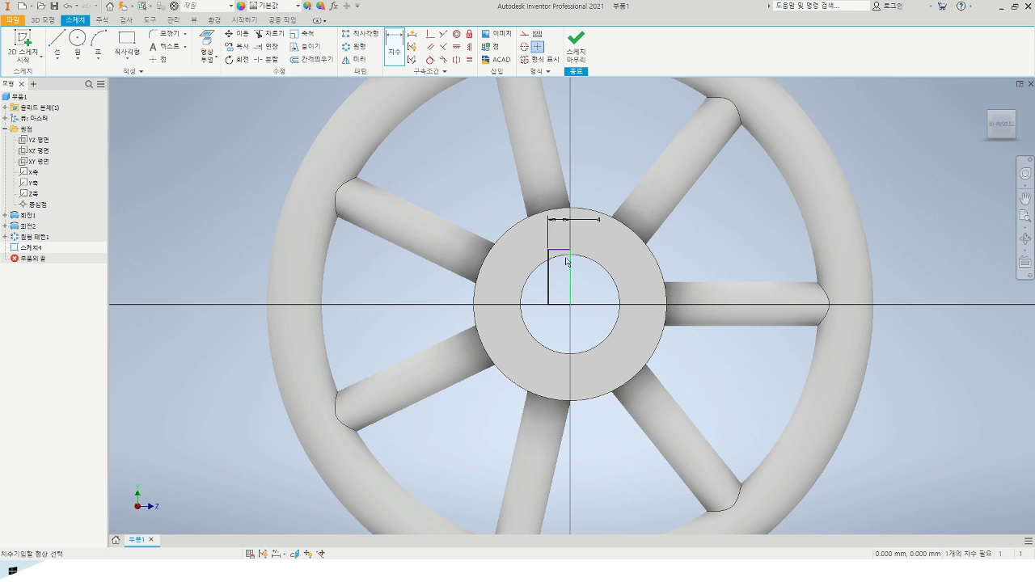
Dimension the distance from the rectangle's upper edge to the lowest point of the hub bore circle as 21 mm.
click(570, 355)
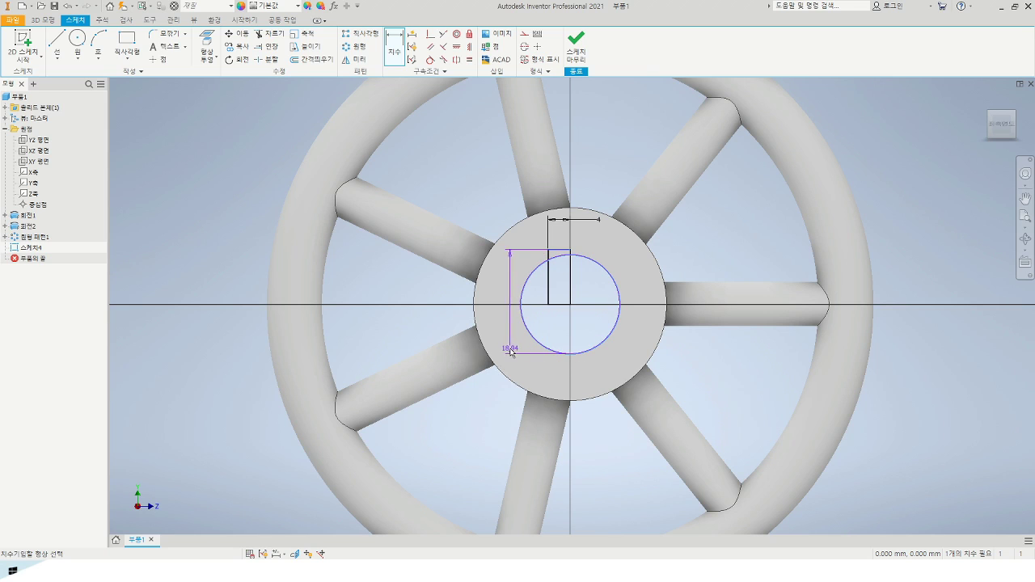
click(451, 325)
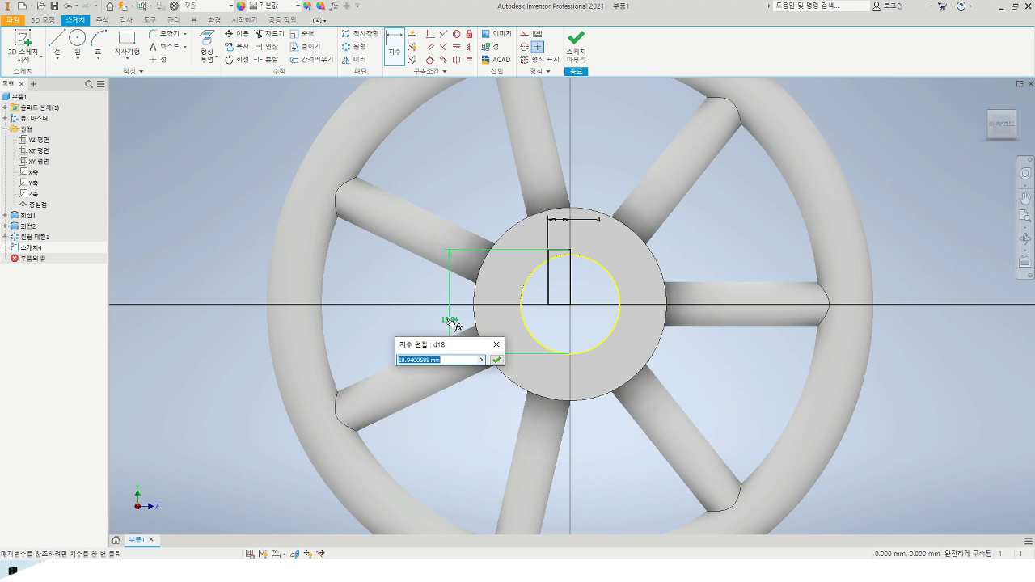
text(21)
key(Return)
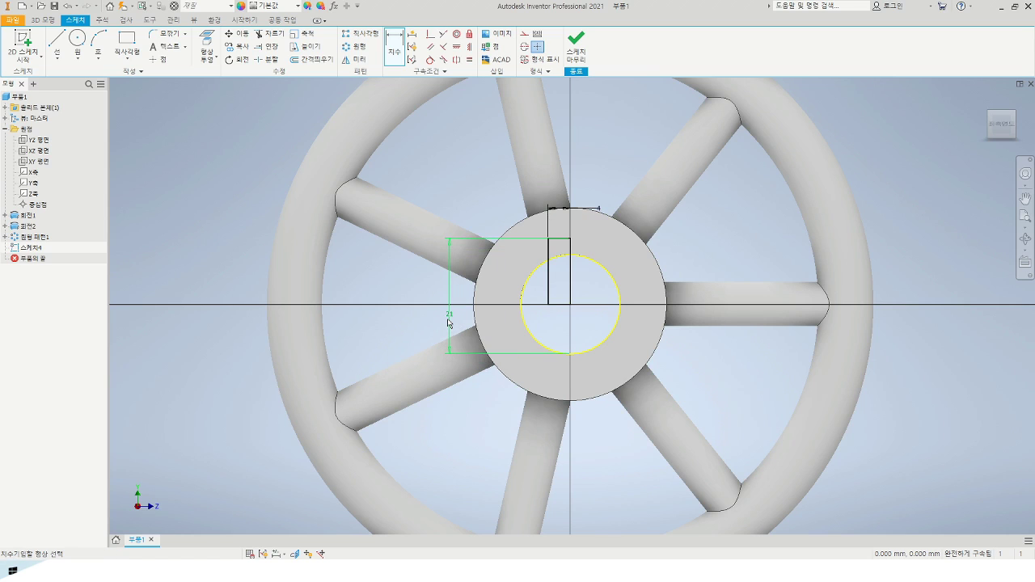
key(Escape)
Mirror the rectangle's lower, outer and upper lines about its vertical side on the hub's centerline.
click(558, 257)
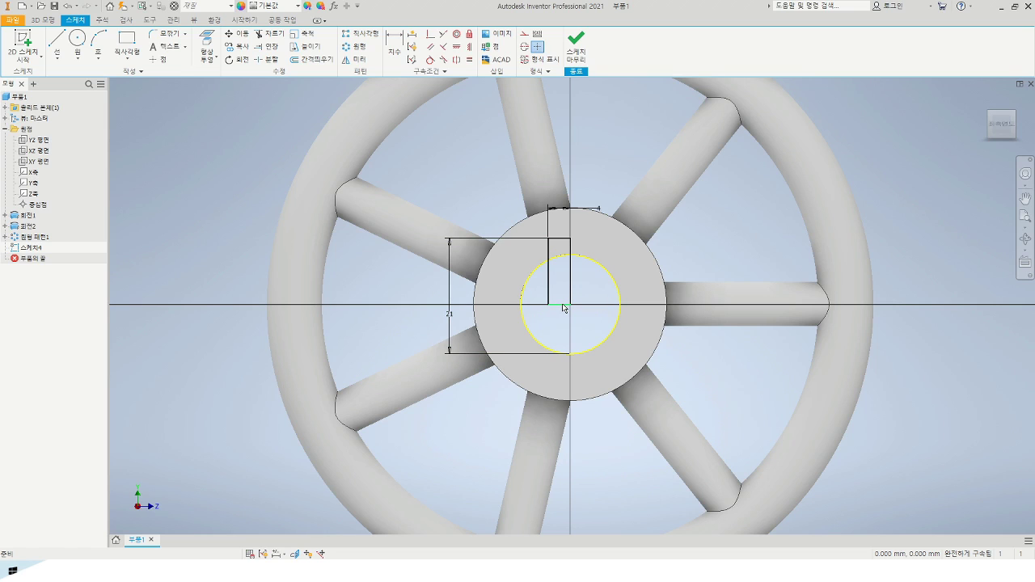
click(563, 305)
ctrl+click(549, 280)
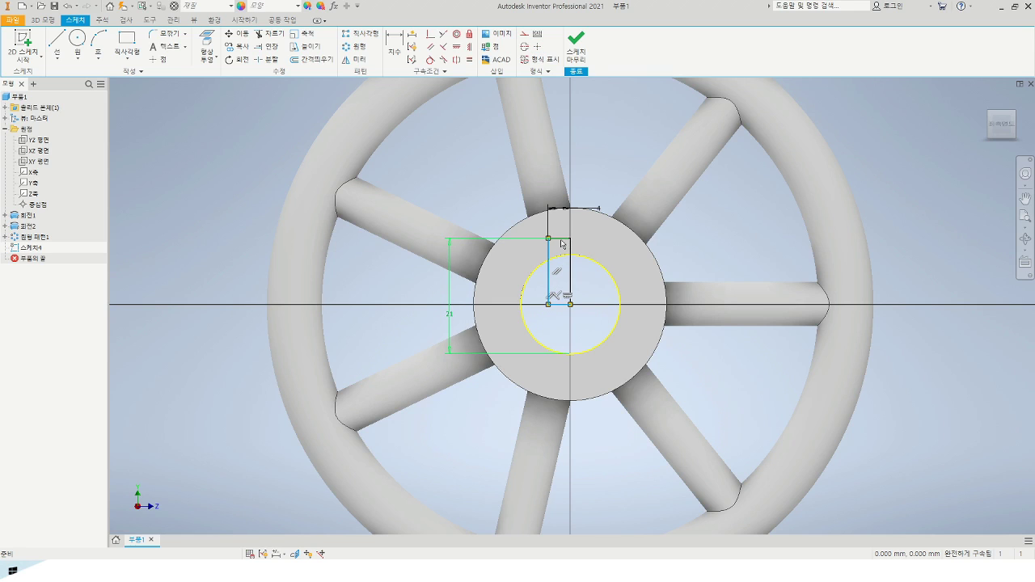
ctrl+click(558, 239)
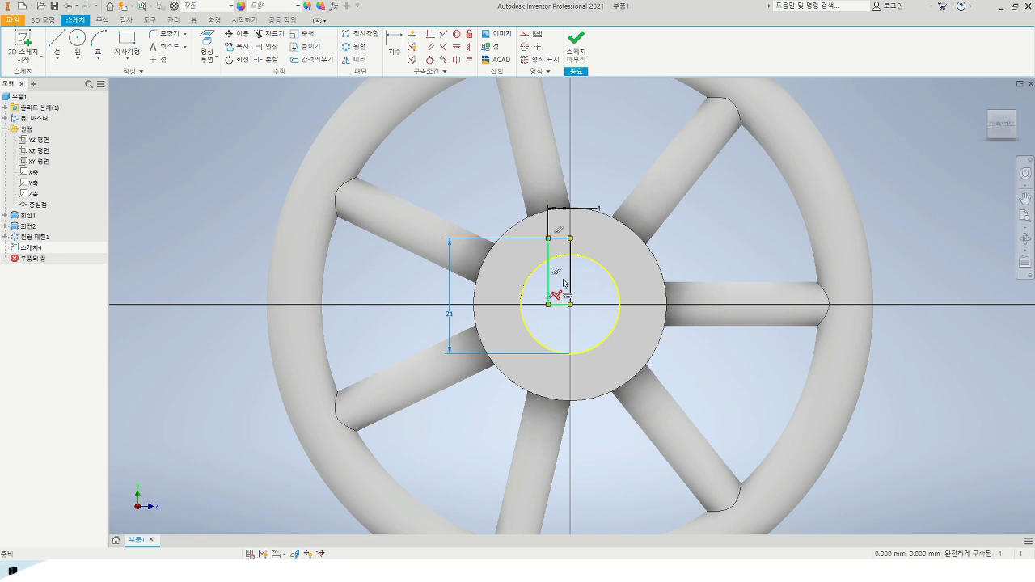
click(356, 59)
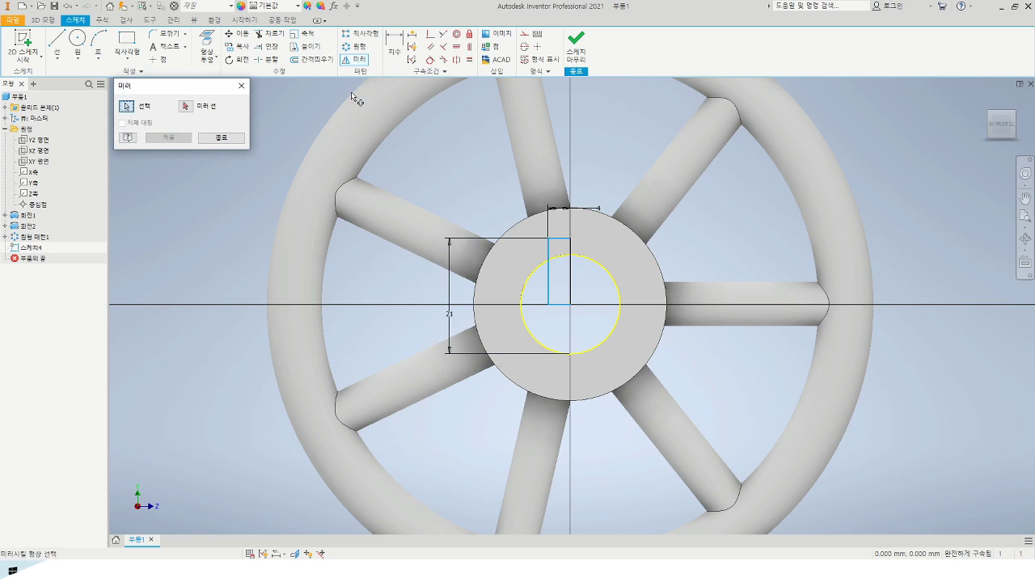
click(186, 106)
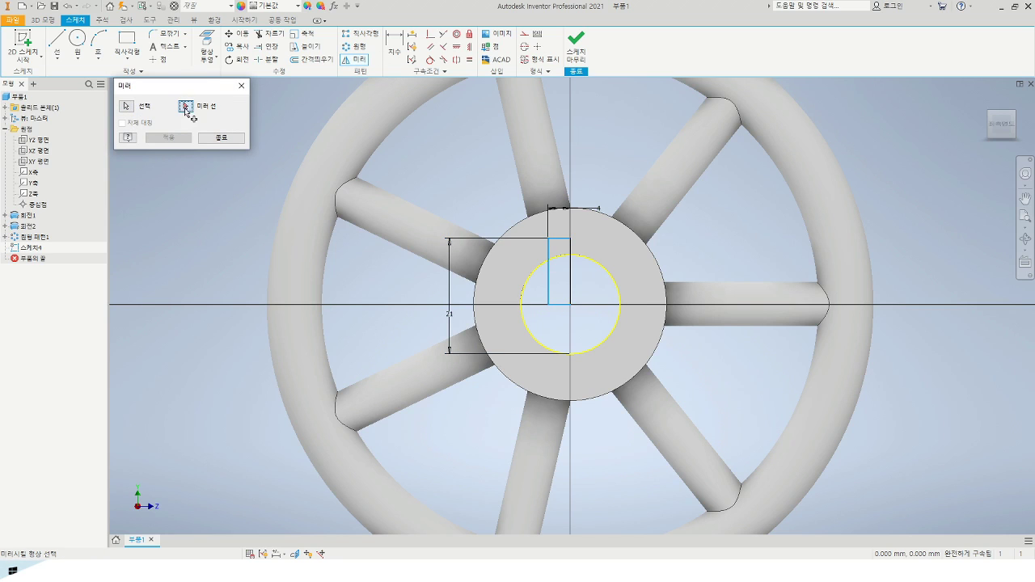
click(572, 289)
click(168, 137)
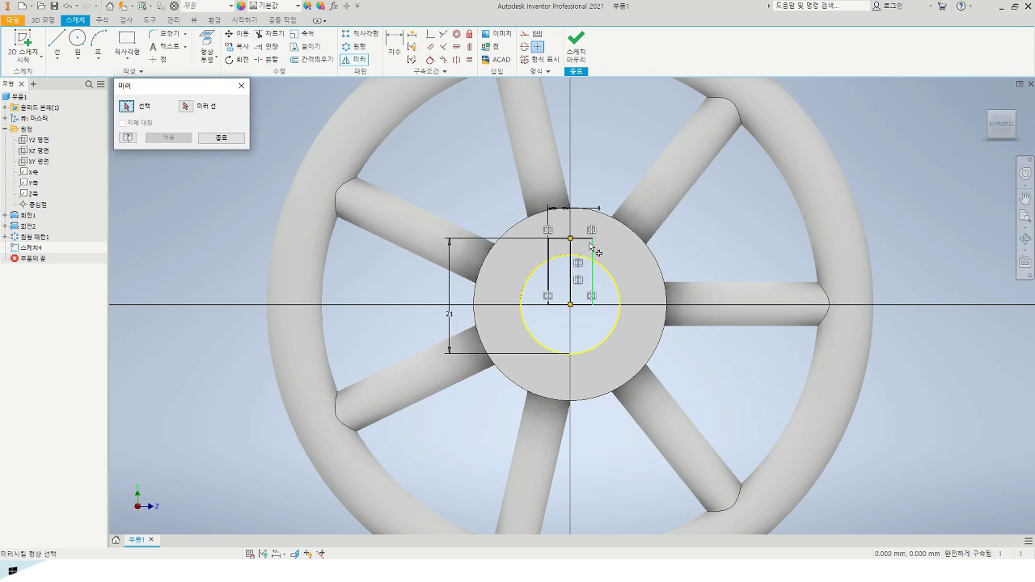
click(213, 139)
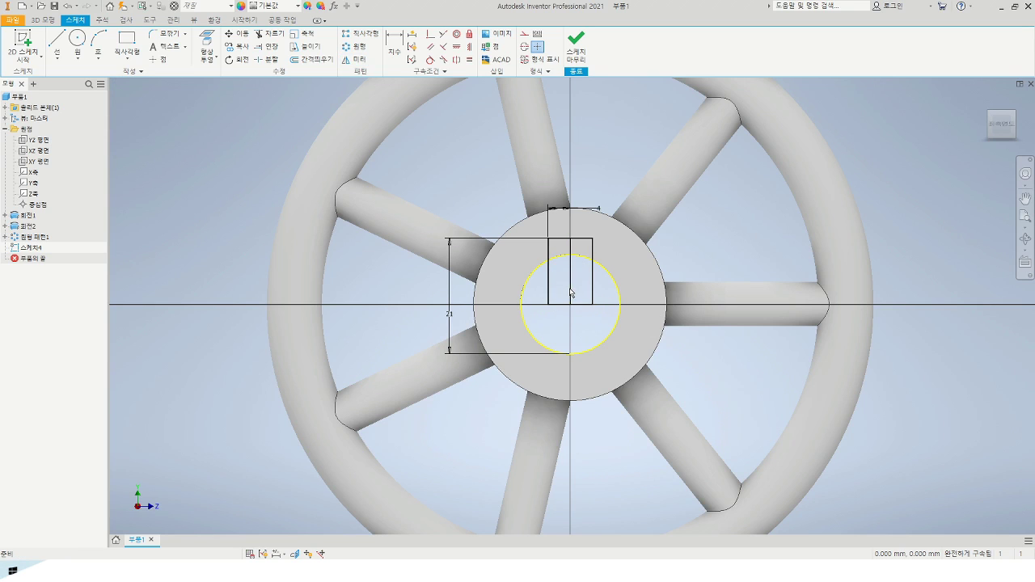
Delete the vertical line in the middle of the keyway profile and finish the sketch.
click(570, 292)
key(Delete)
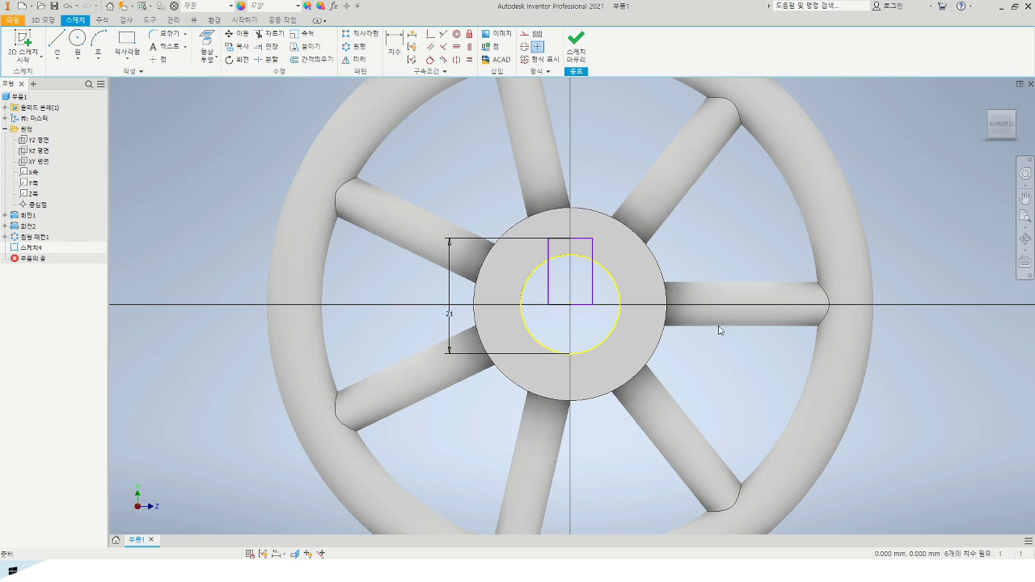
click(575, 49)
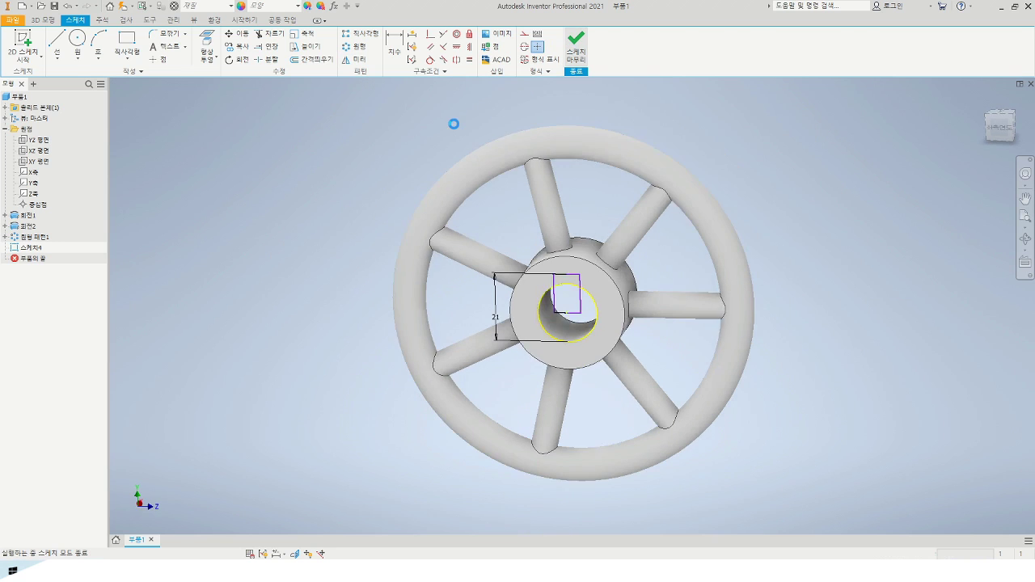
Extrude both regions of the keyway profile as a cut, in the flipped direction, through the entire hub.
click(53, 51)
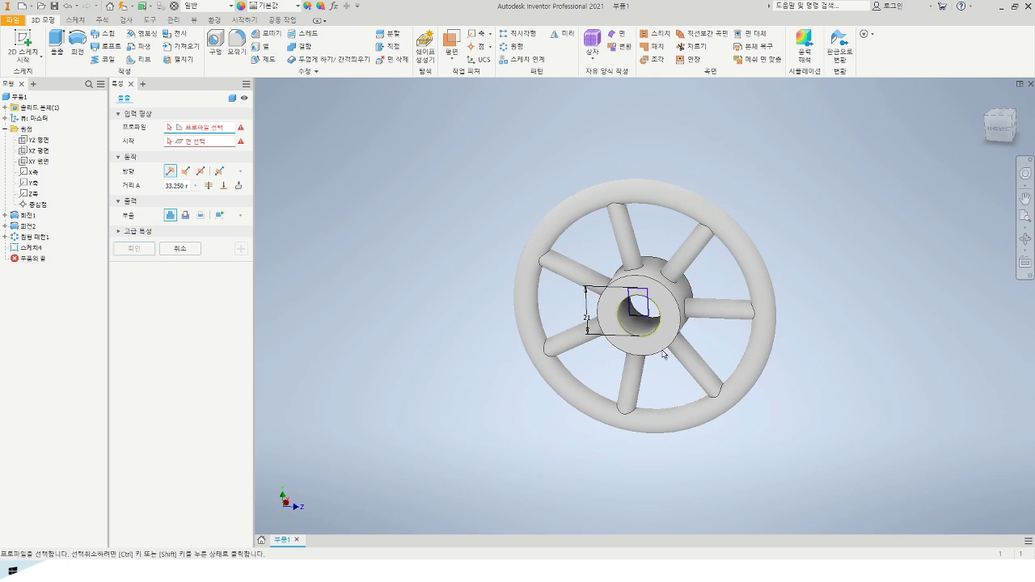
click(637, 310)
scroll(646, 307, up, 5)
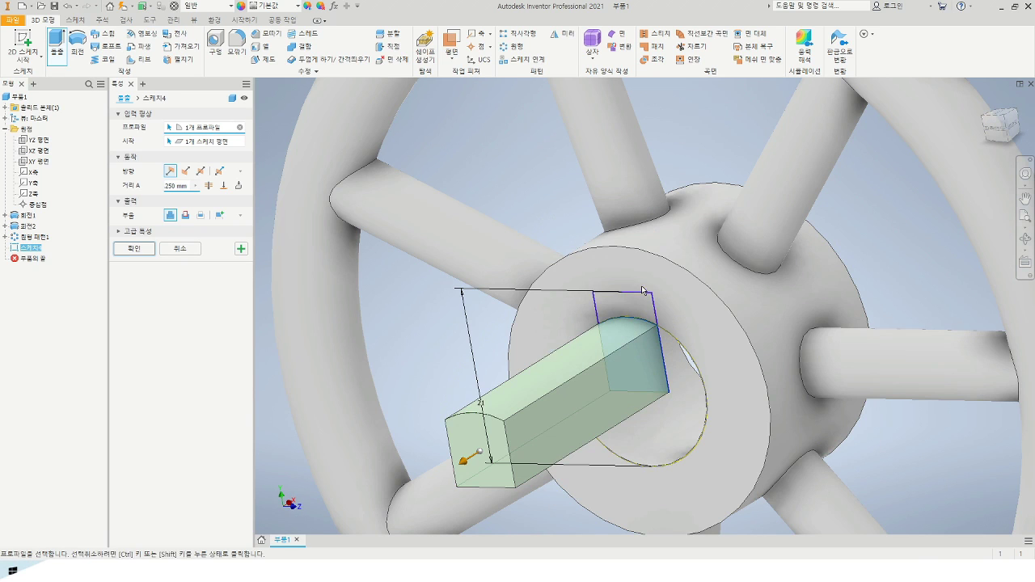
click(647, 309)
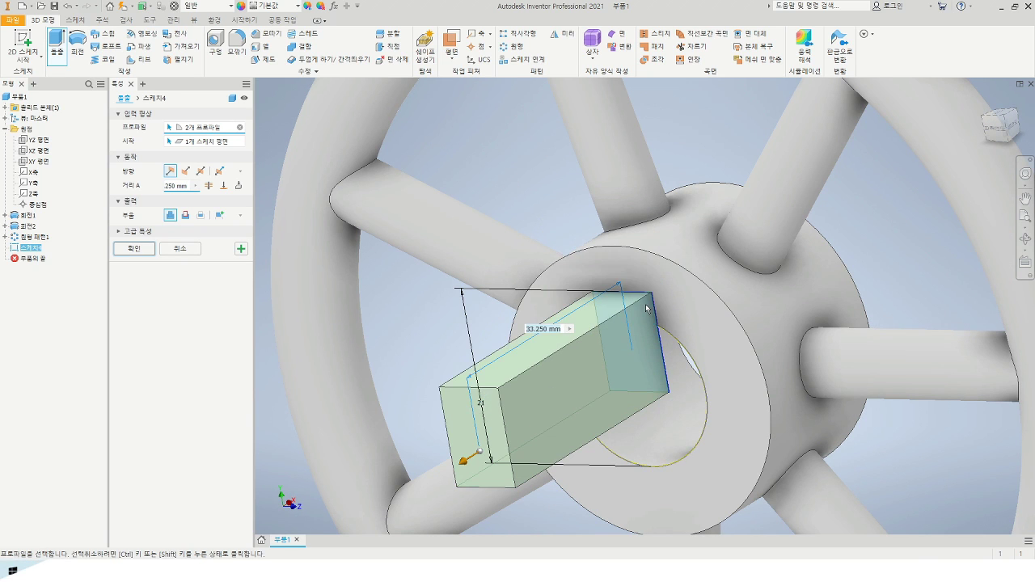
click(186, 175)
click(185, 215)
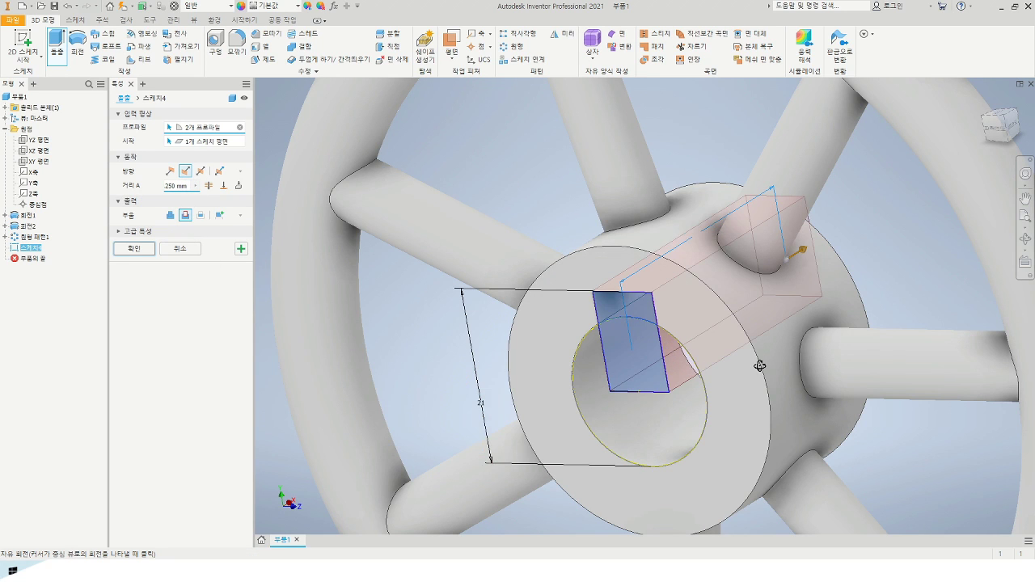
shift+middle_drag(763, 363, 657, 366)
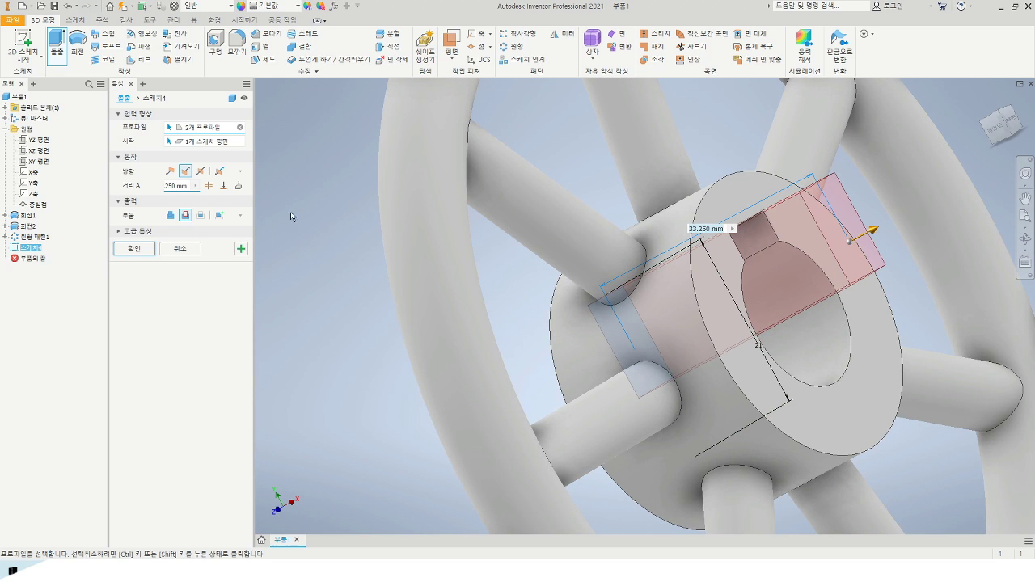
click(209, 185)
key(F4)
drag(444, 320, 589, 302)
key(Escape)
click(135, 249)
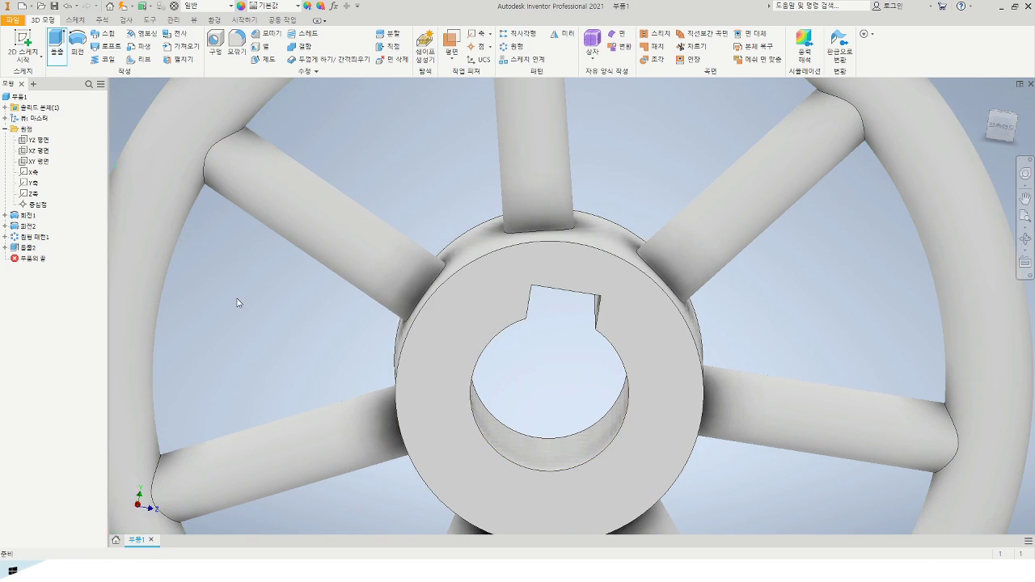
Fillet the outer circular edges at both ends of the hub with a 3 mm radius.
key(F6)
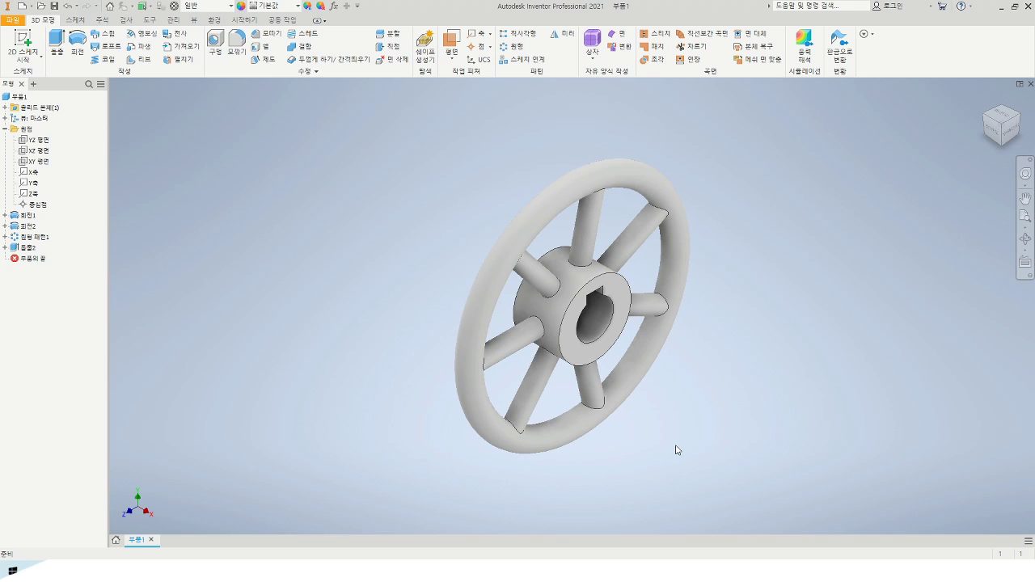
click(600, 270)
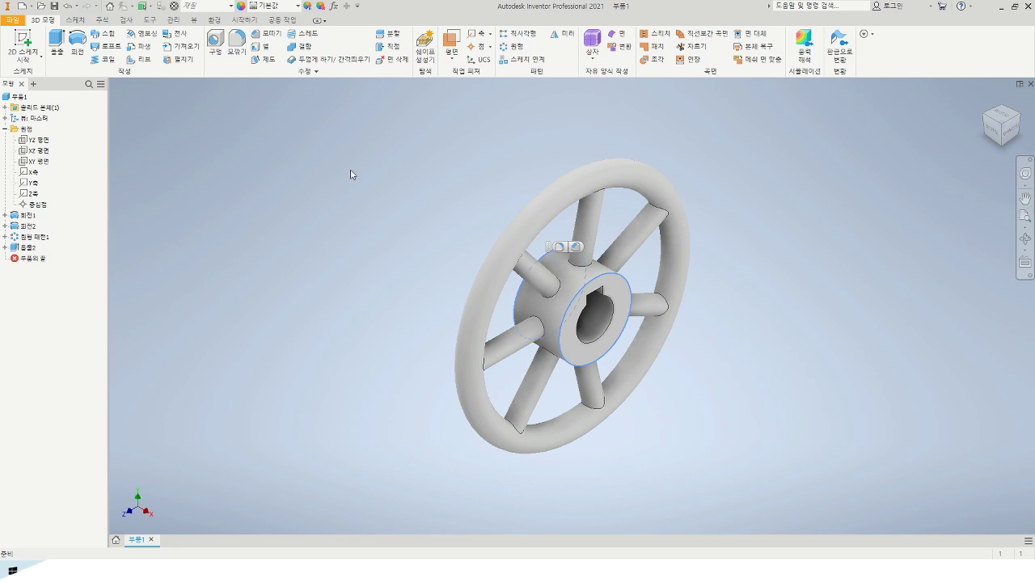
click(236, 42)
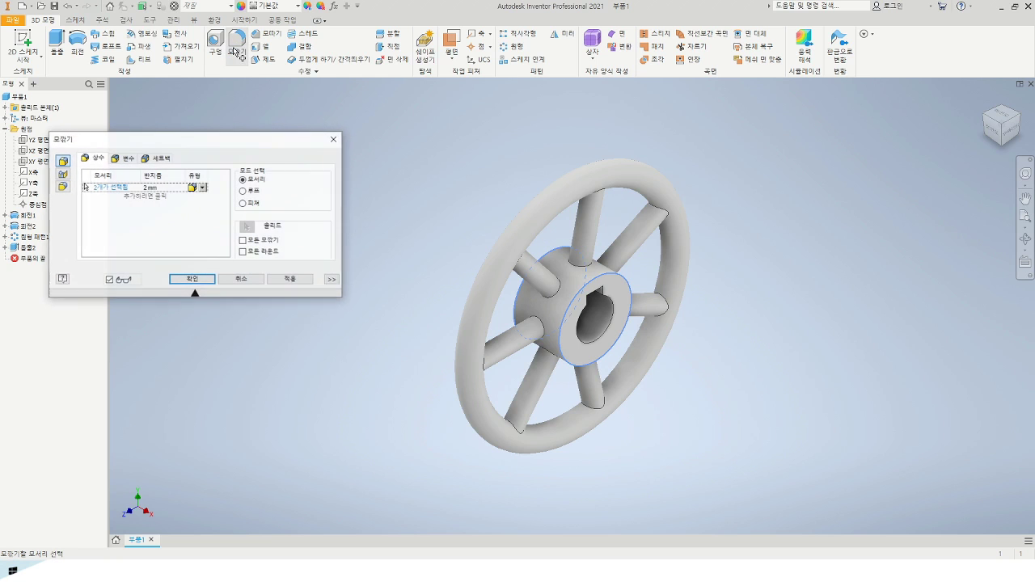
double_click(149, 188)
text(3)
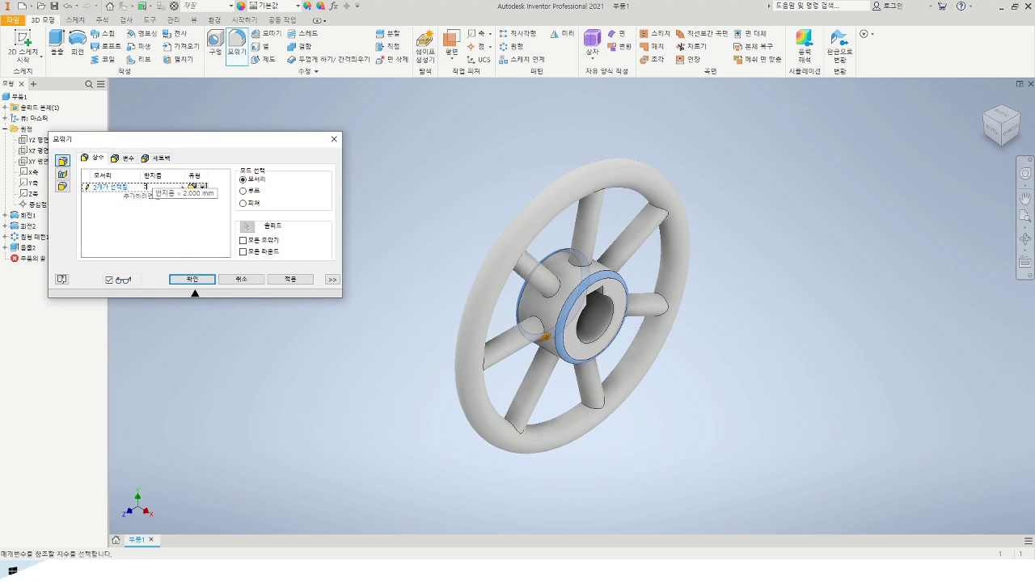
click(194, 279)
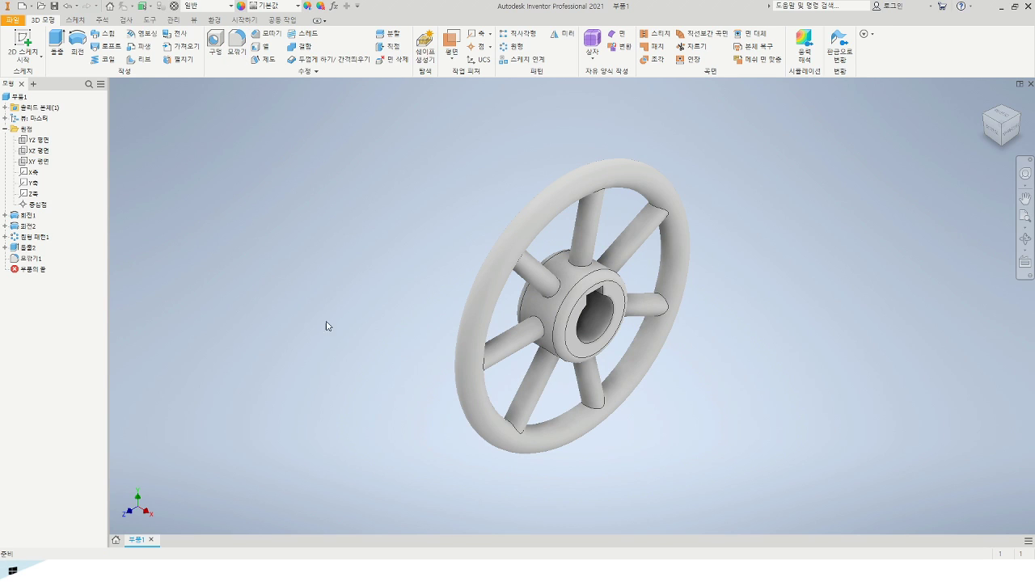
shift+middle_drag(349, 363, 536, 360)
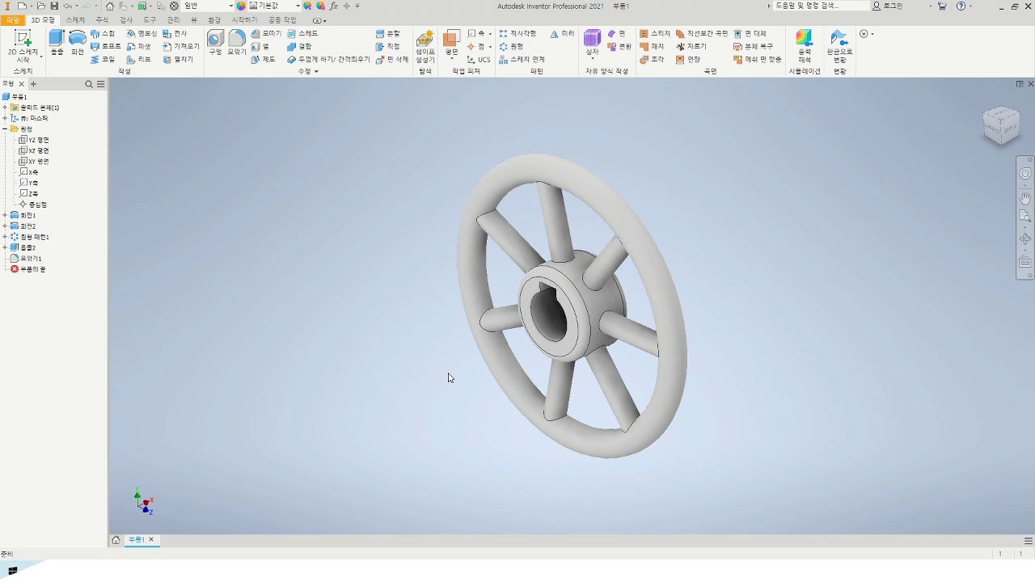
scroll(617, 360, down, 5)
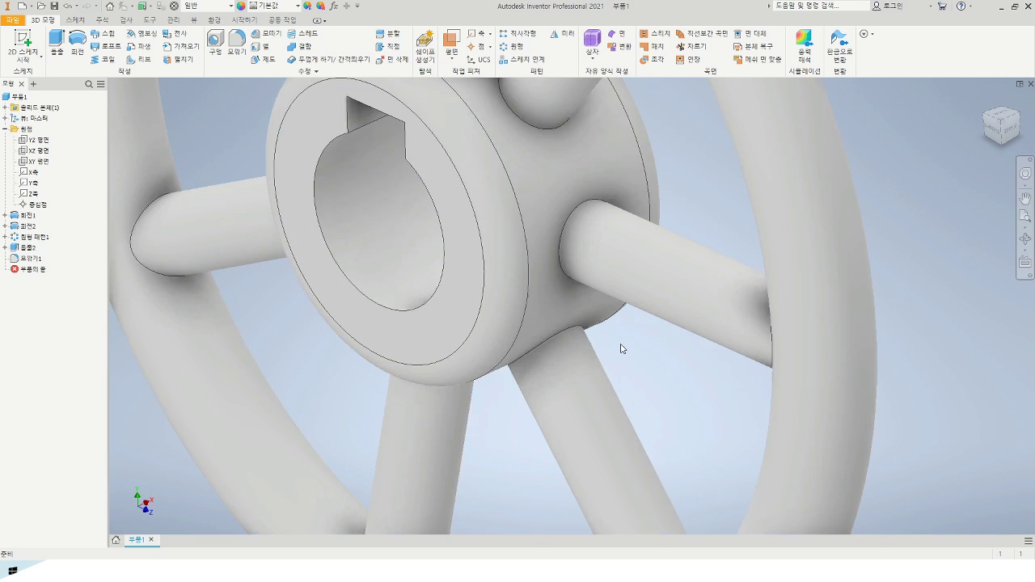
click(561, 254)
shift+middle_drag(645, 329, 782, 360)
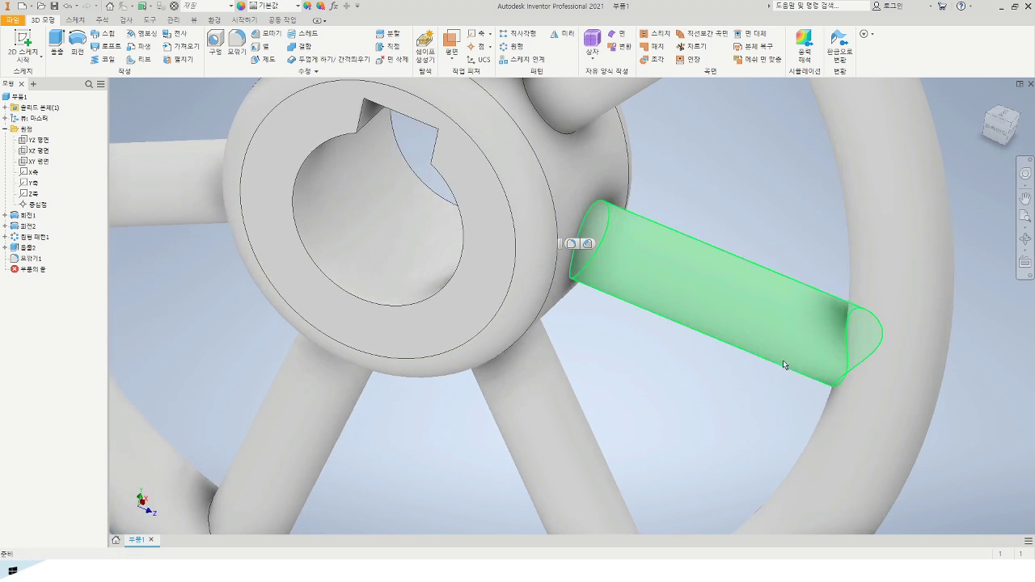
click(845, 376)
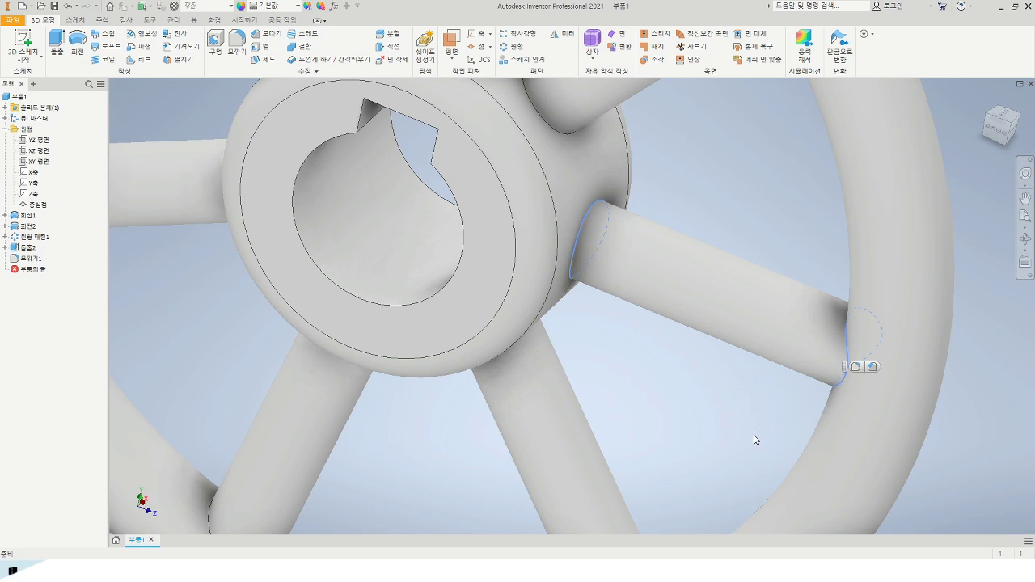
scroll(756, 439, down, 5)
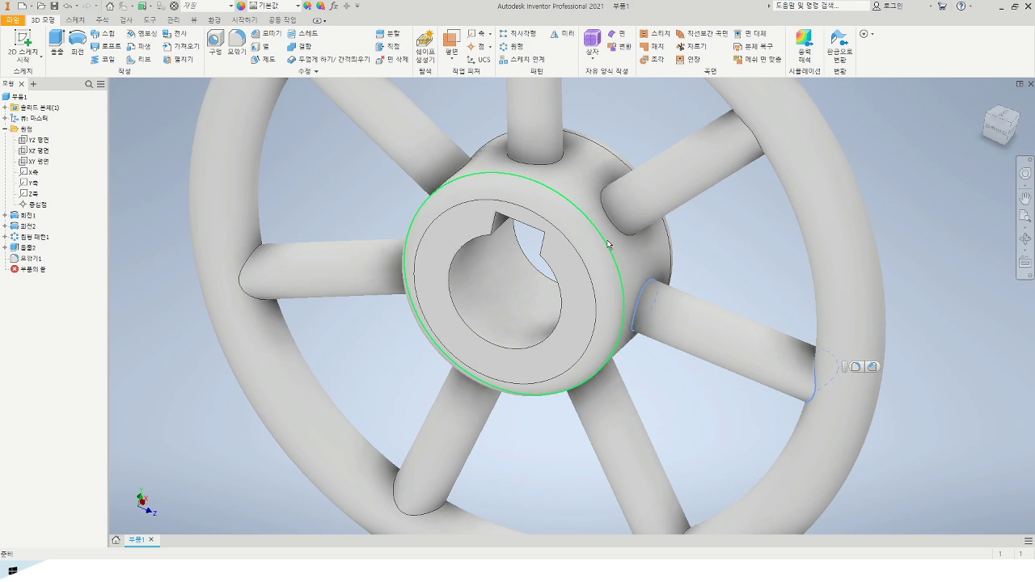
key(F6)
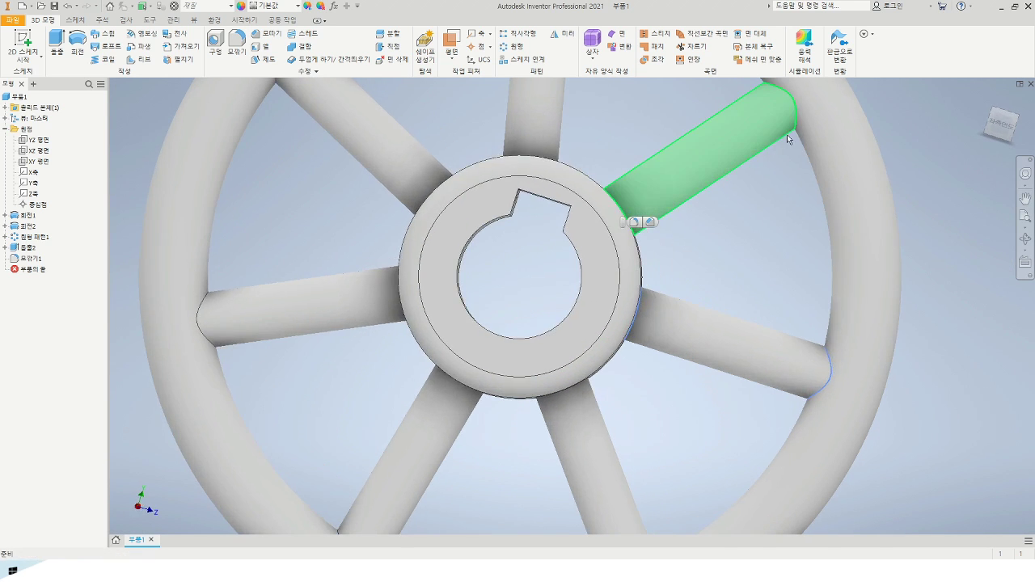
click(769, 235)
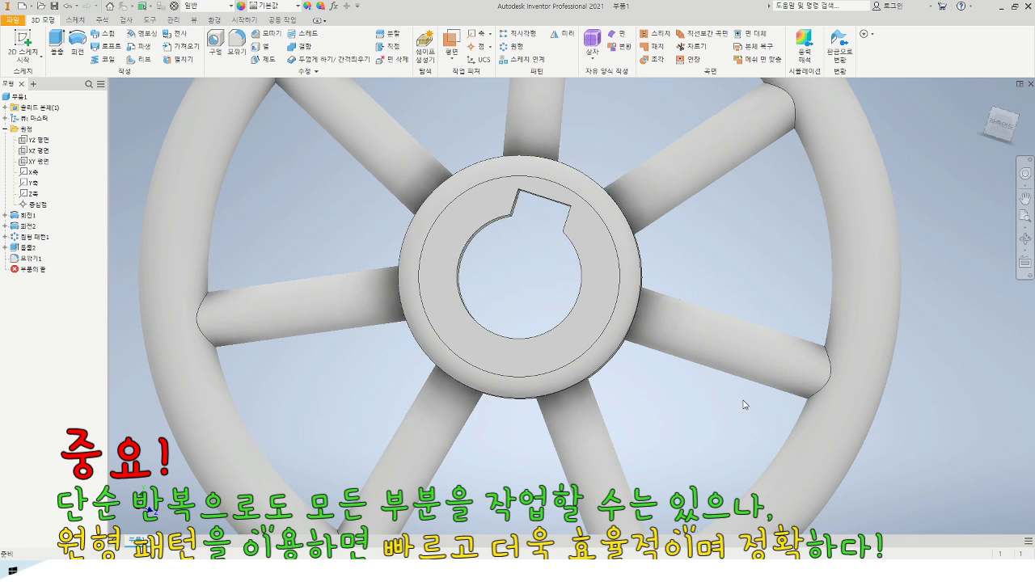
Fillet the edges where one spoke meets the hub and the rim with a 1 mm radius.
shift+middle_drag(723, 407, 692, 404)
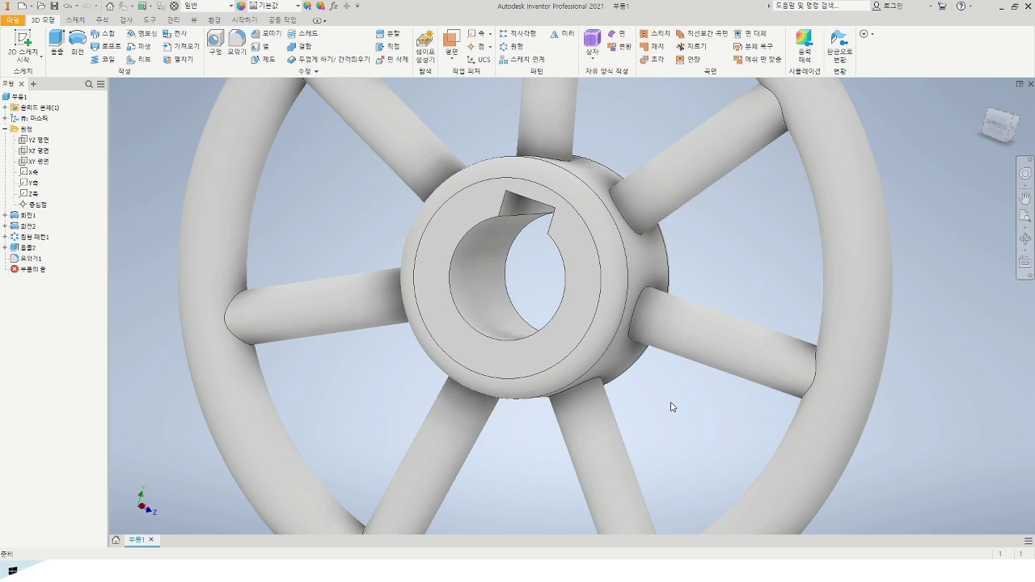
scroll(671, 407, down, 3)
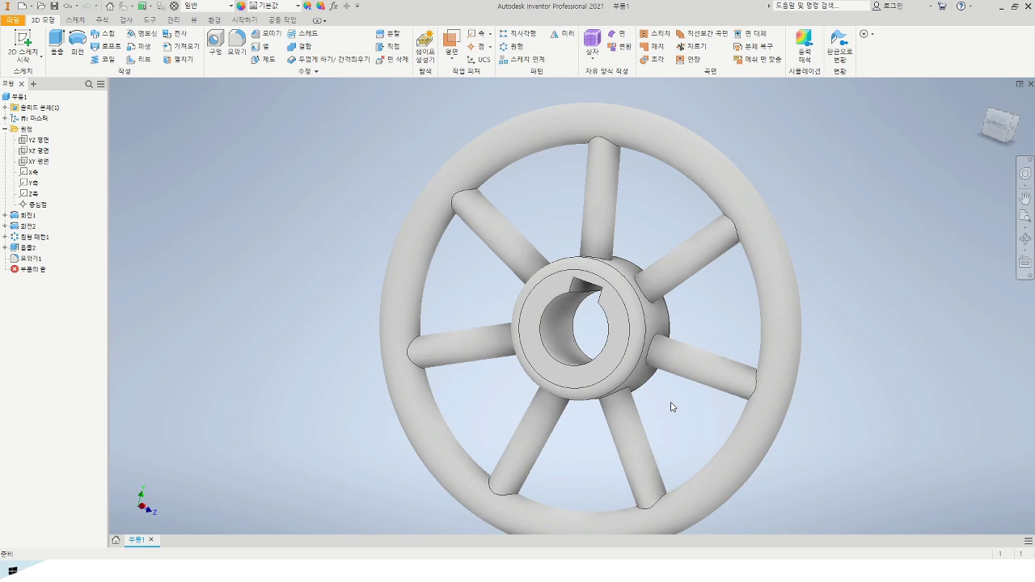
middle_drag(670, 407, 654, 389)
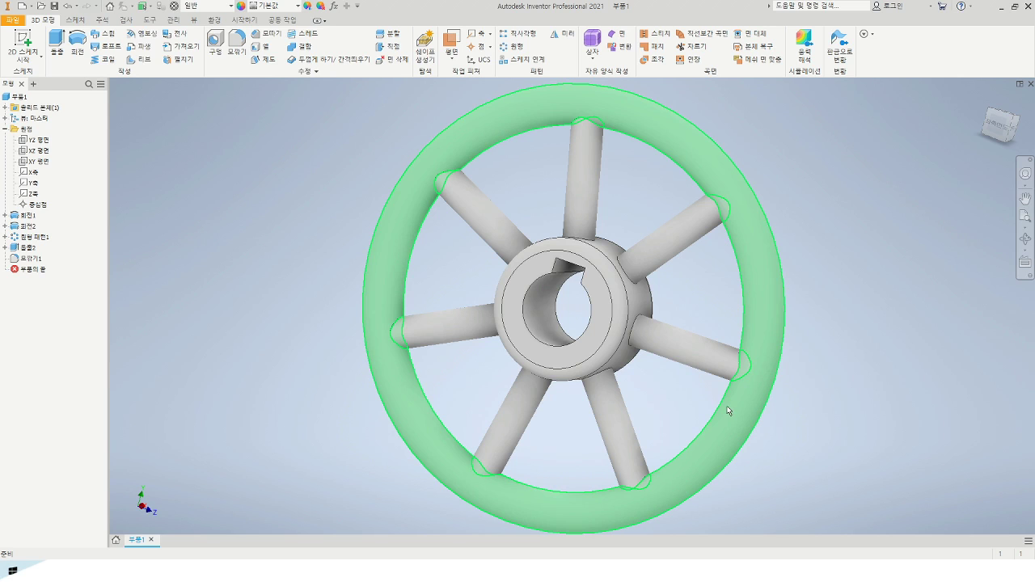
click(631, 346)
shift+middle_drag(670, 381, 731, 385)
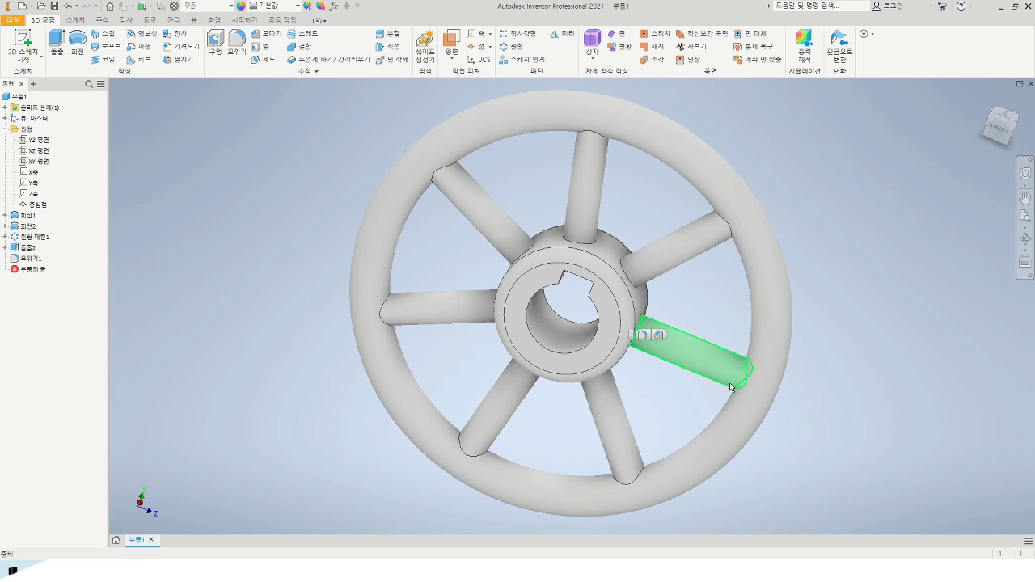
ctrl+click(748, 387)
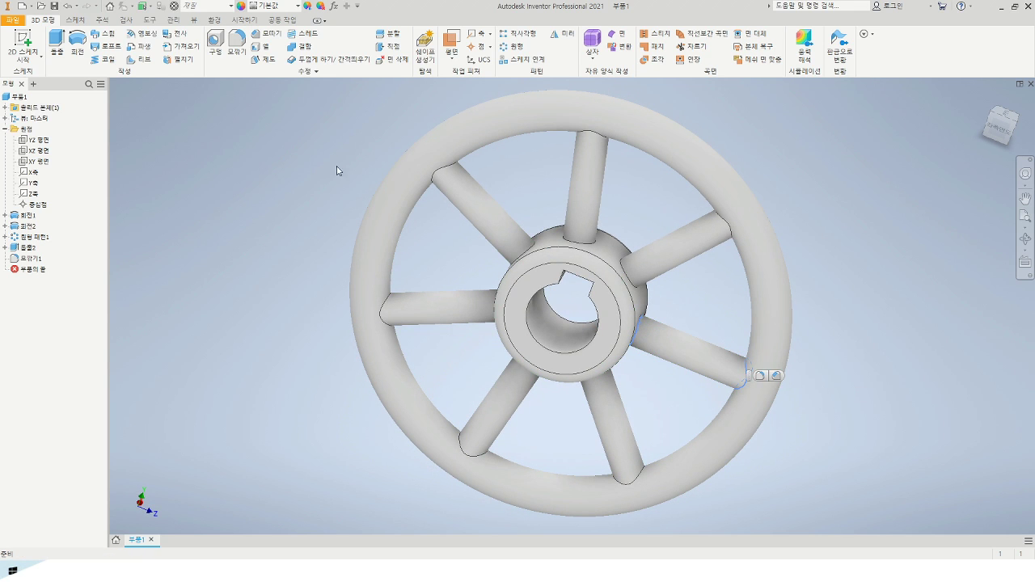
click(240, 52)
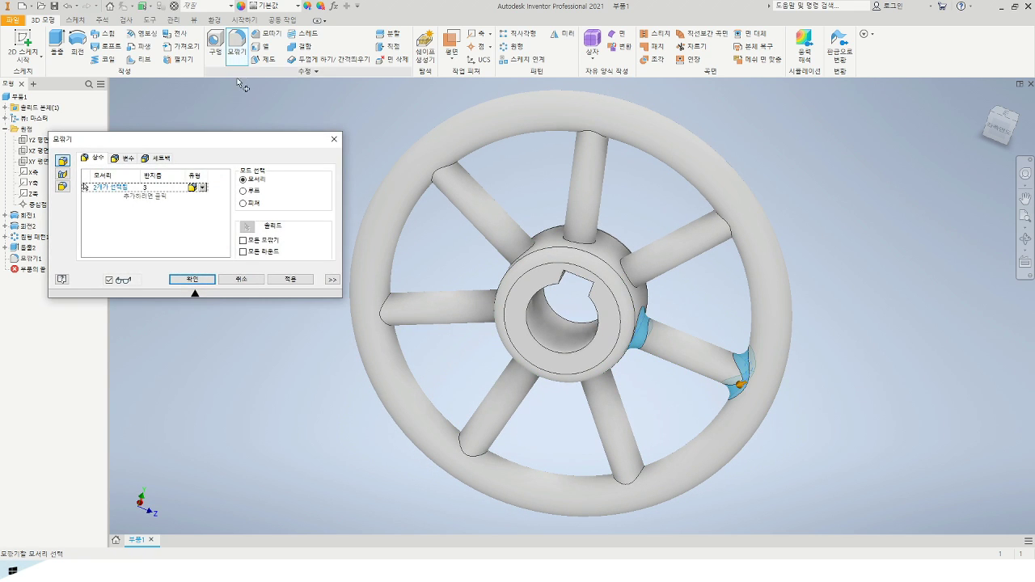
click(145, 187)
text(1)
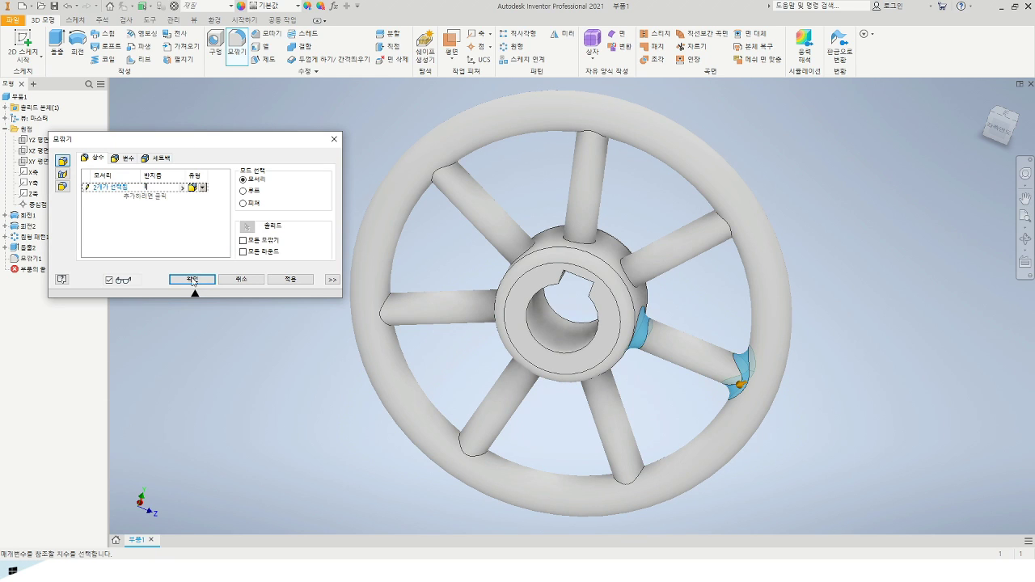
click(192, 279)
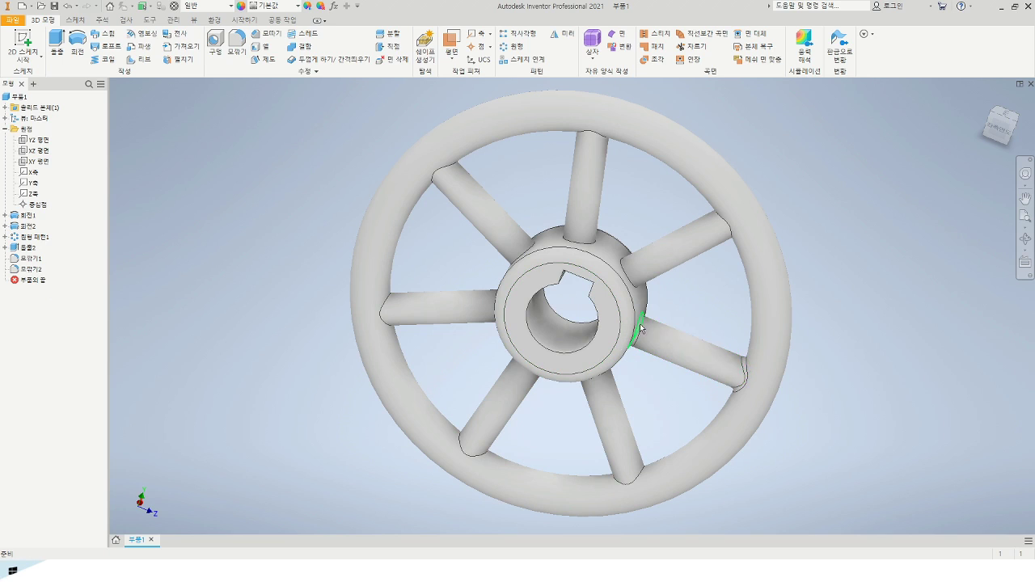
Create a circular pattern of the spoke fillet around the hub's axis with 7 occurrences over 360 degrees.
click(510, 46)
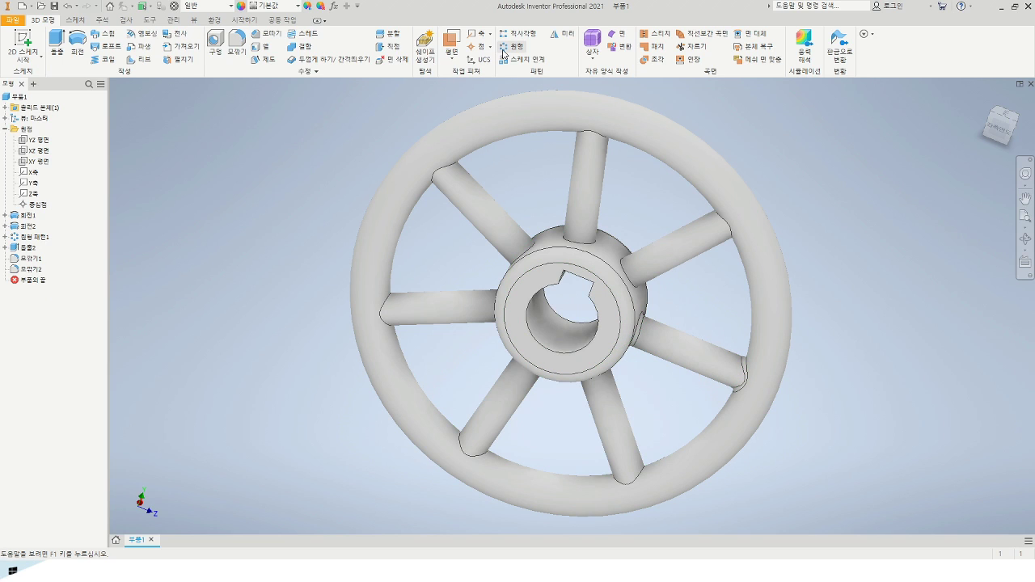
click(33, 268)
click(256, 160)
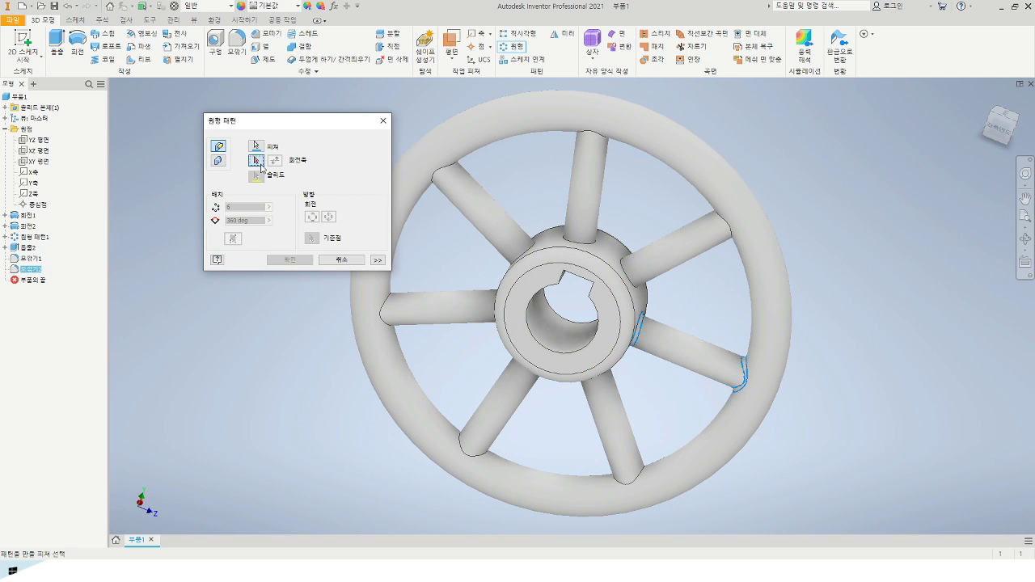
click(544, 315)
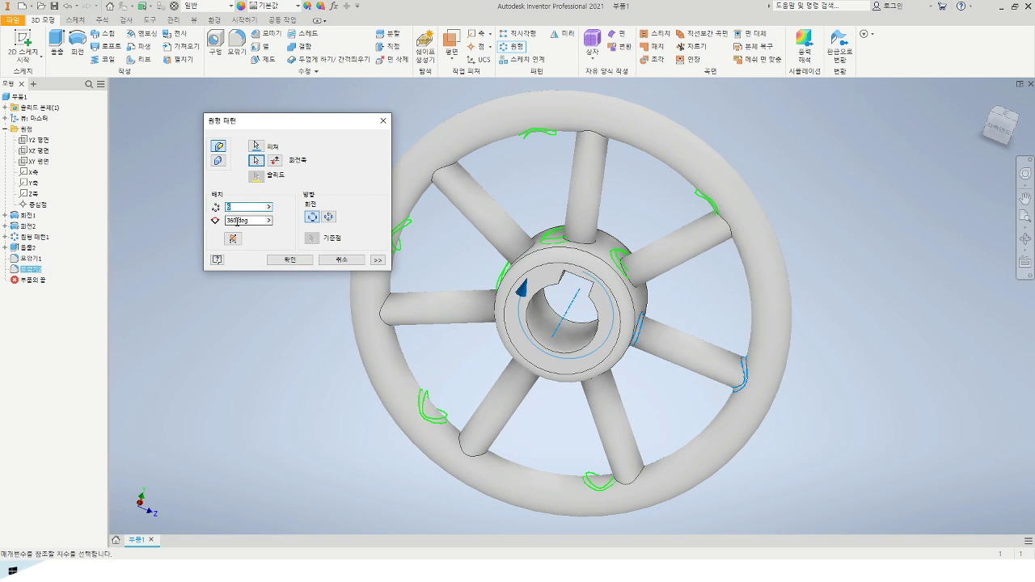
text(7)
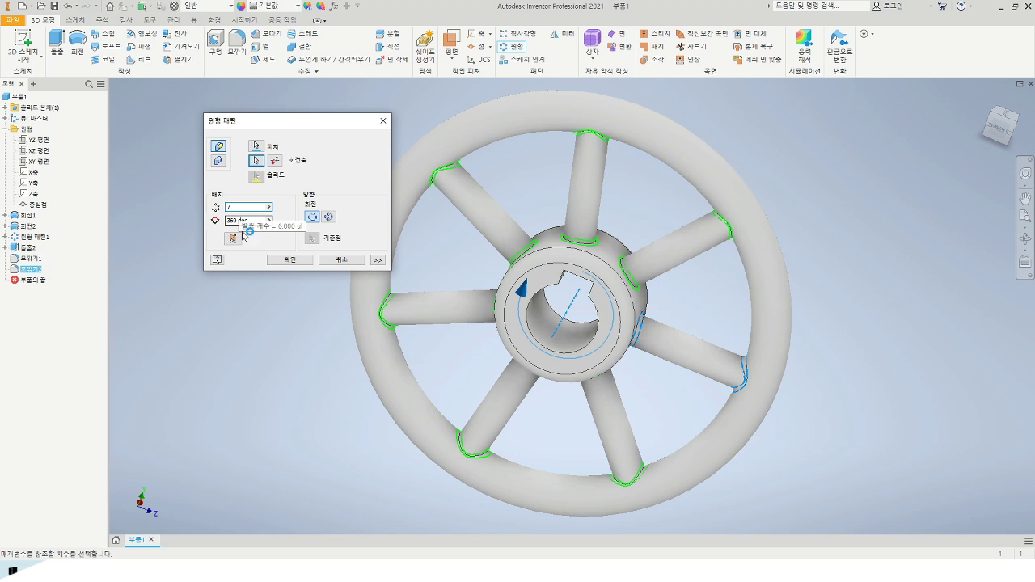
shift+middle_drag(694, 201, 732, 227)
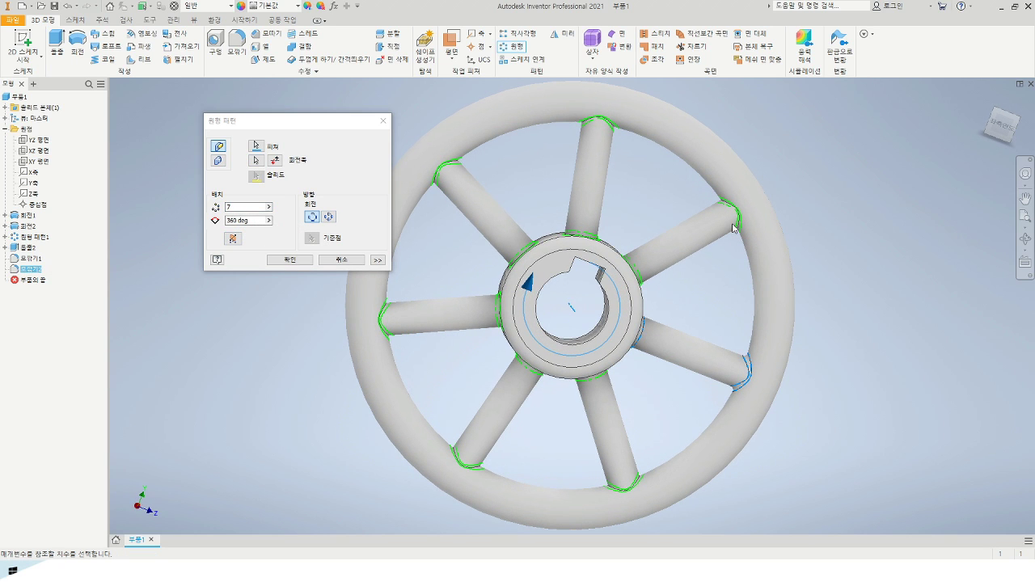
click(284, 263)
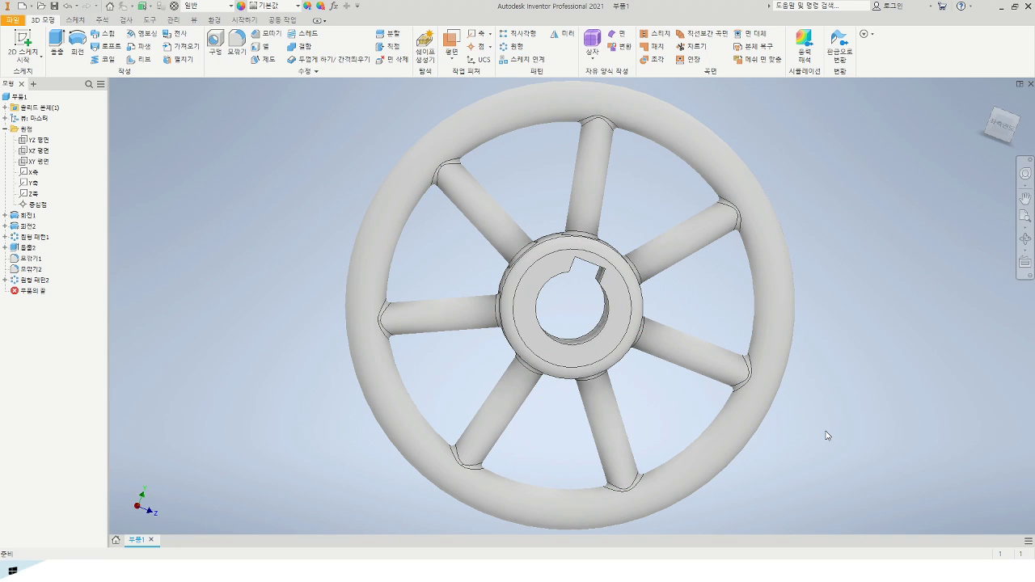
Save the part in the 생산자동화기능사 folder under the file name "기계요소 설계 43번 부품".
key(F6)
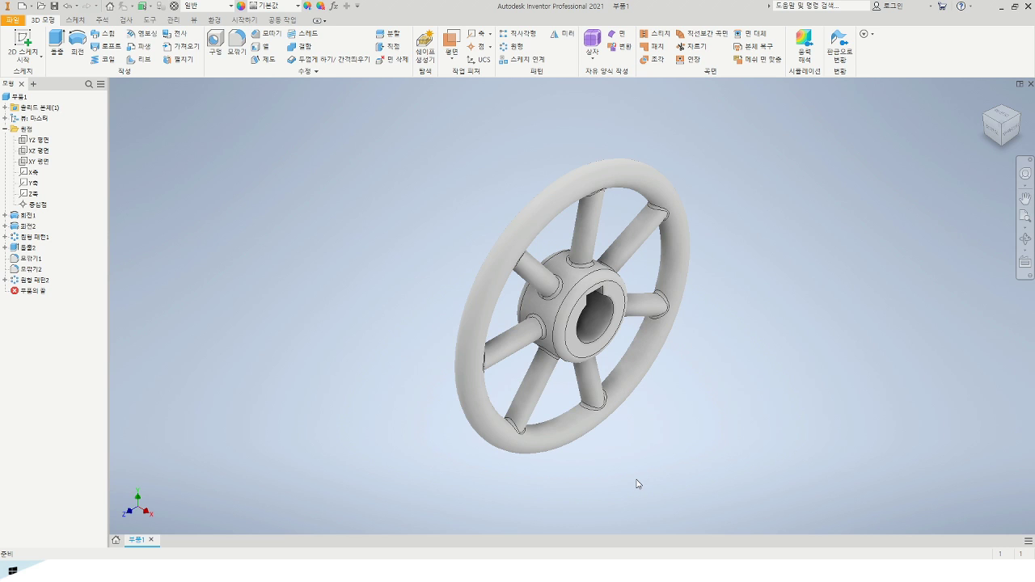
shift+middle_drag(538, 451, 645, 433)
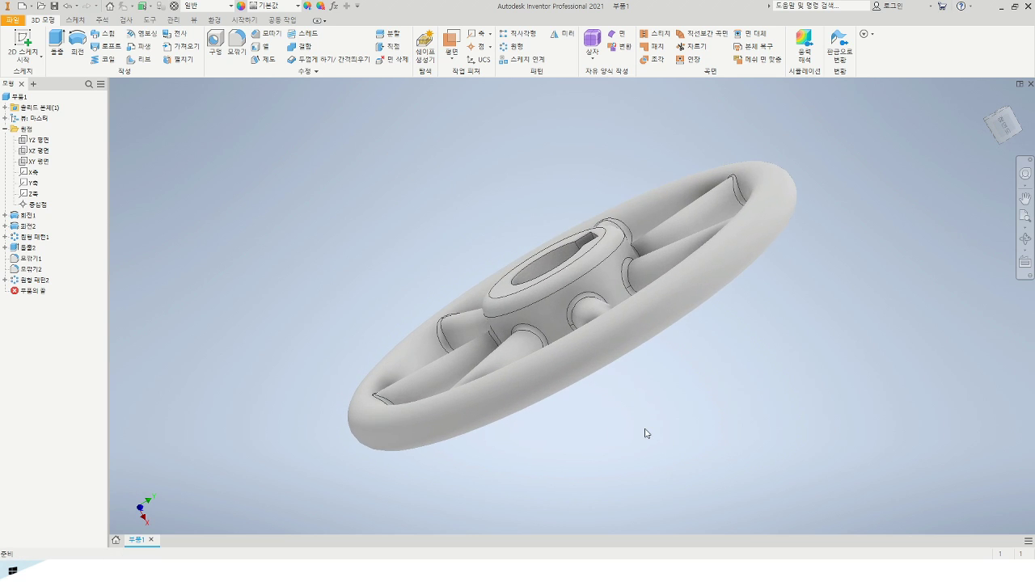
key(F6)
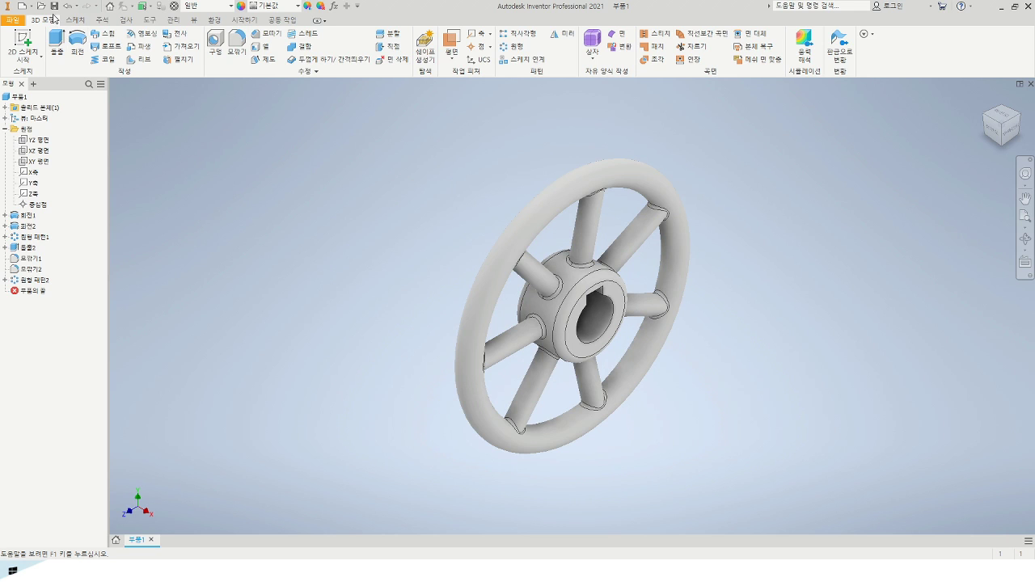
click(53, 5)
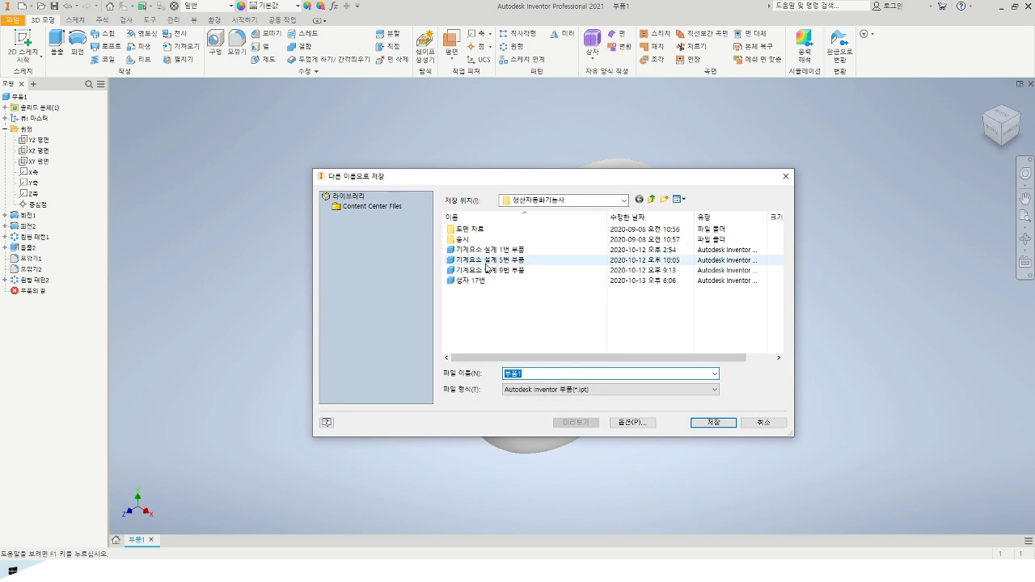
click(481, 270)
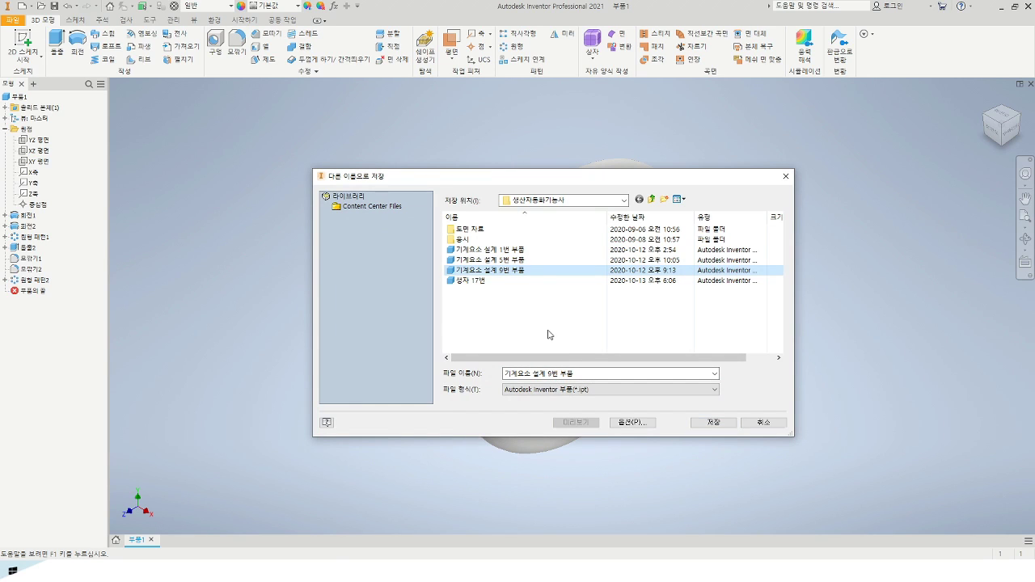
click(554, 374)
click(564, 374)
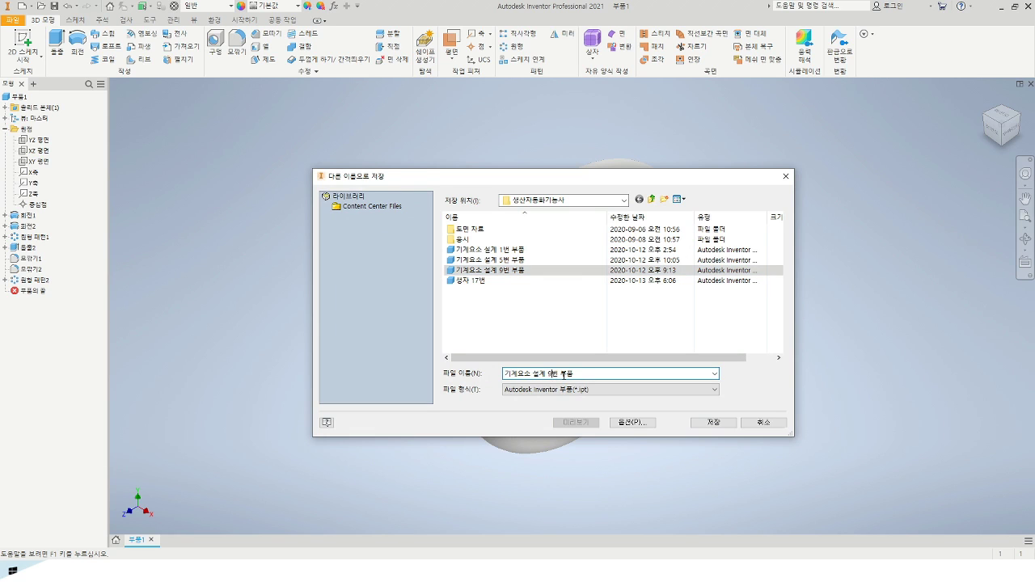
key(BackSpace)
text(43)
click(713, 423)
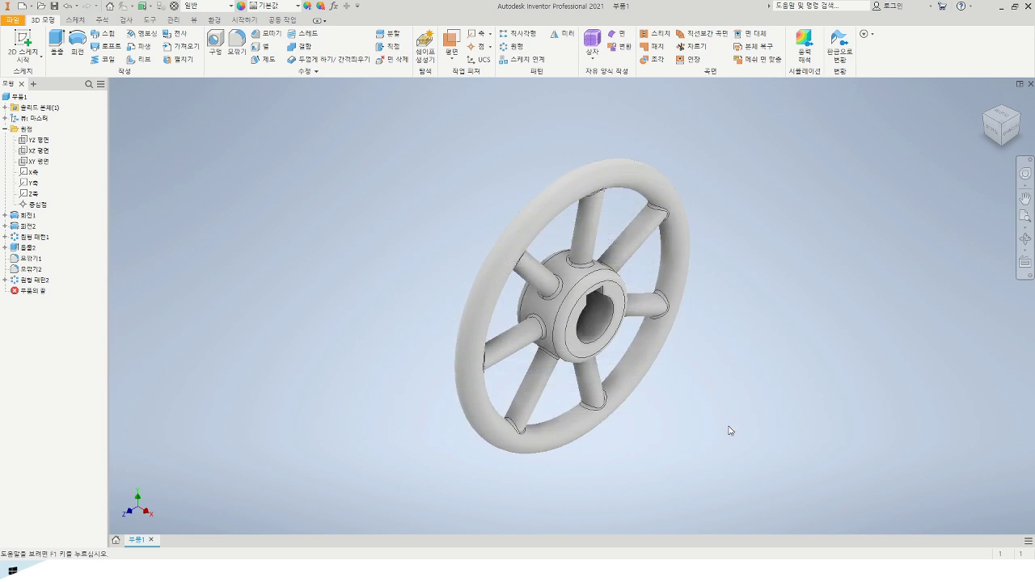